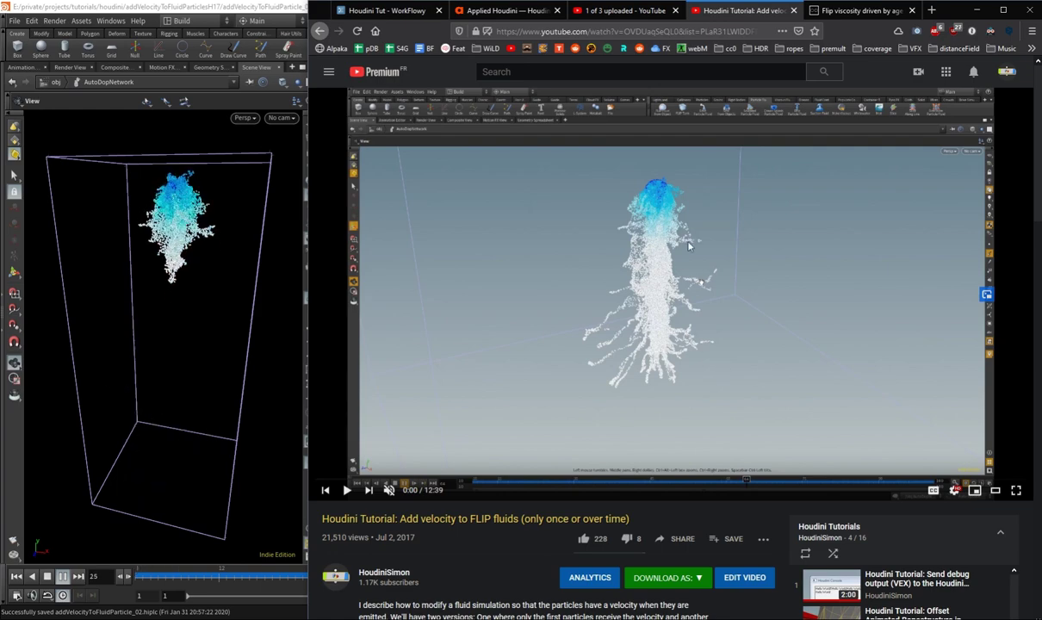
Play and pause the earlier YouTube tutorial on adding velocity to FLIP fluids to review its particle simulation
scroll(449, 497, "down", 3)
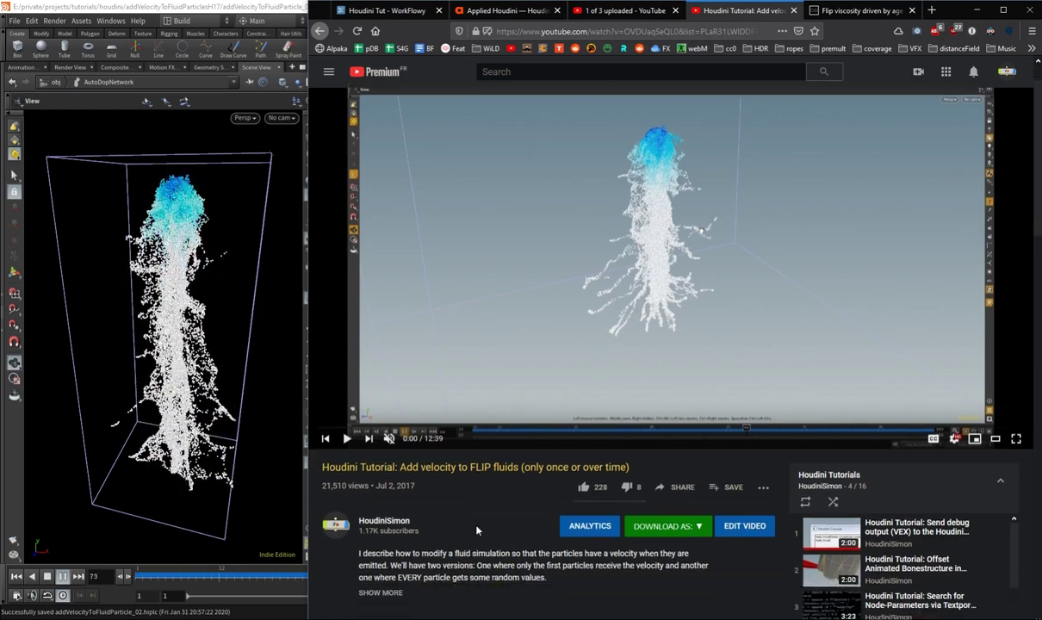
scroll(526, 360, "up", 3)
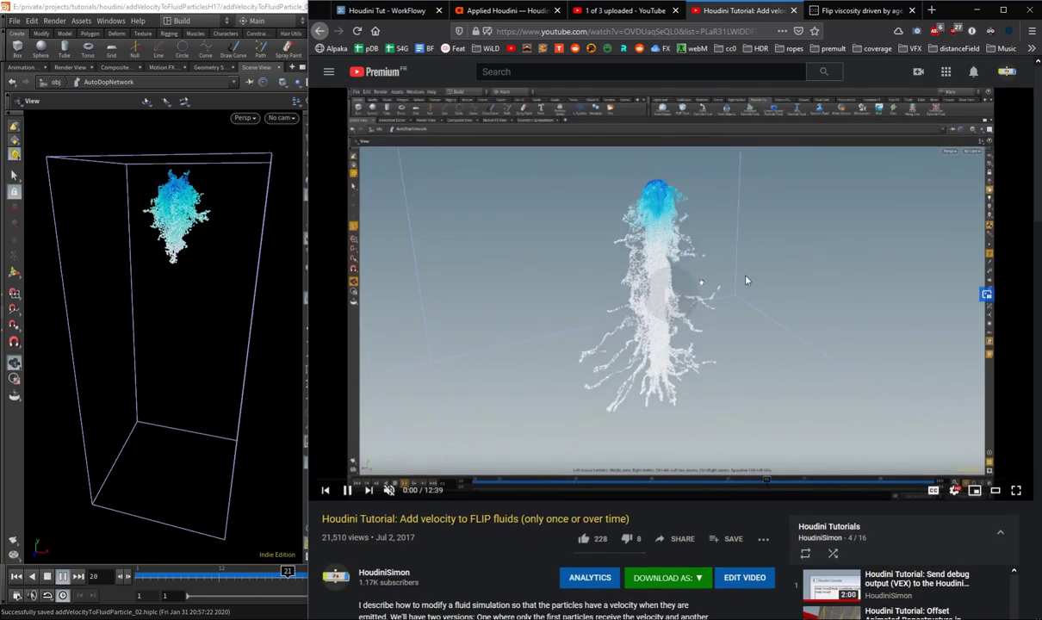
left_click(769, 295)
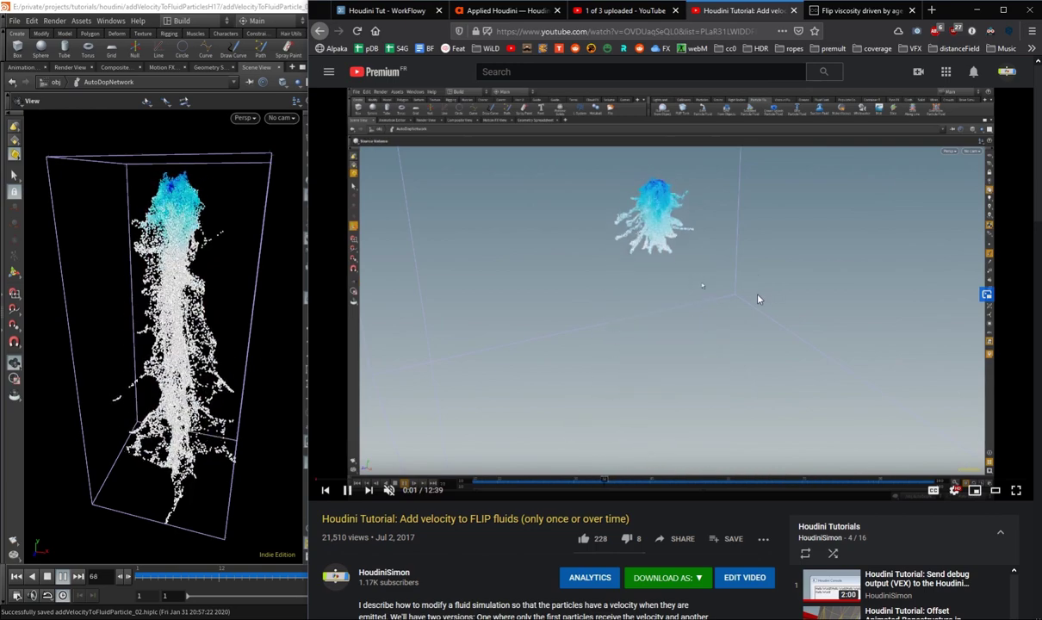
left_click(645, 290)
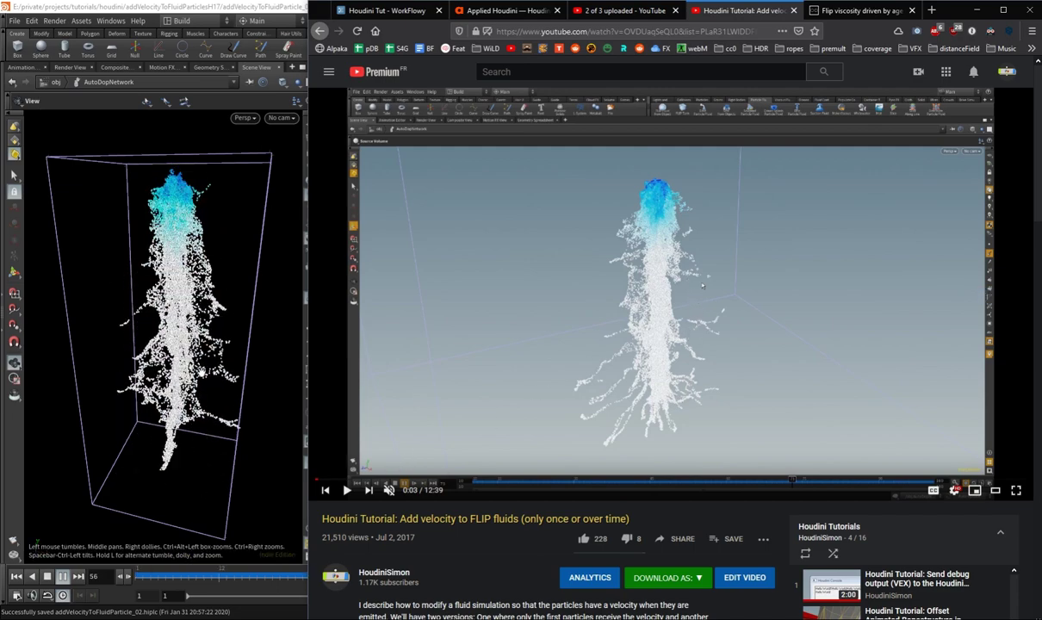
left_click(547, 326)
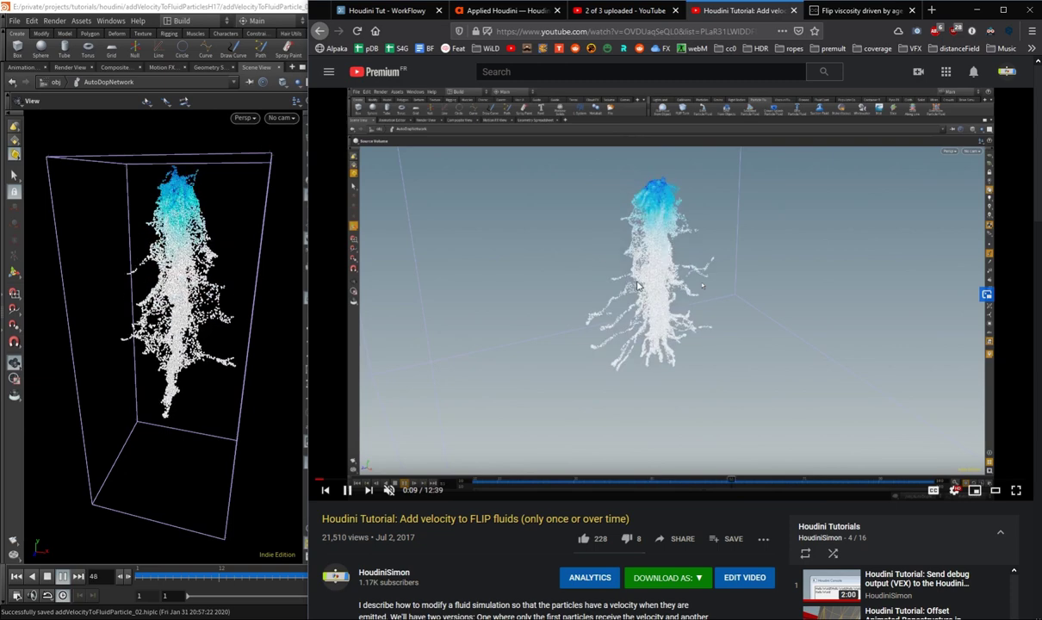
left_click(575, 241)
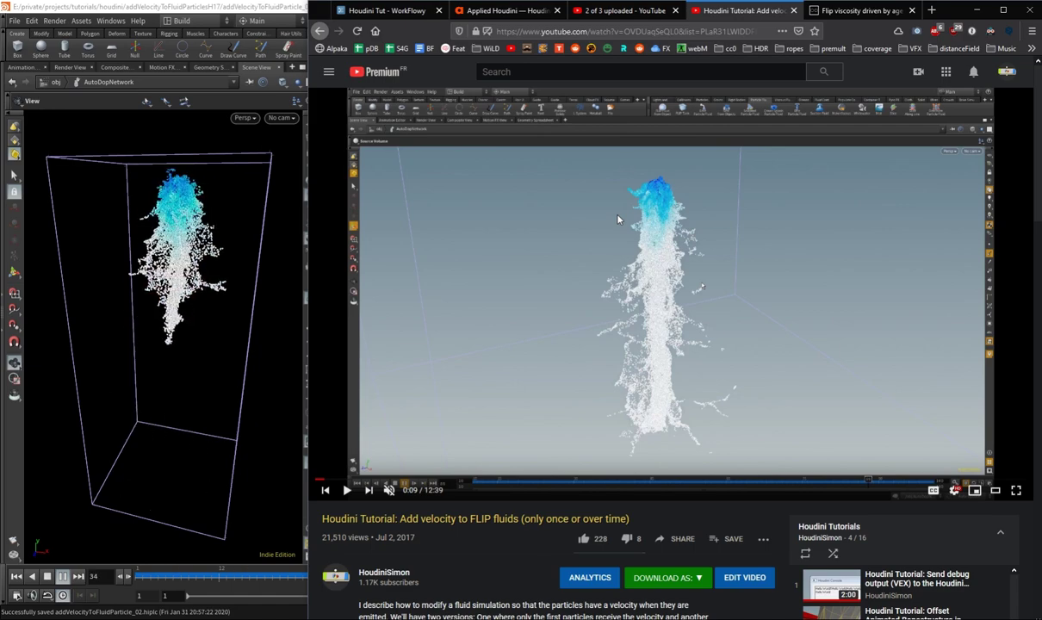
Switch to Houdini and add a sphere geometry object to the empty object network
key("alt+Tab")
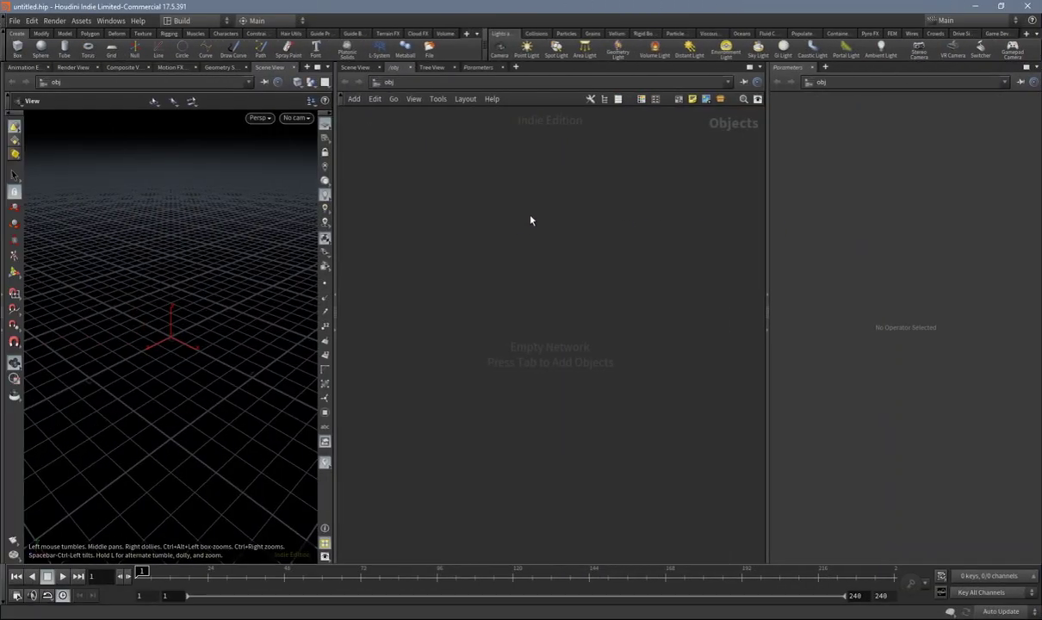
key("Tab")
type("sph")
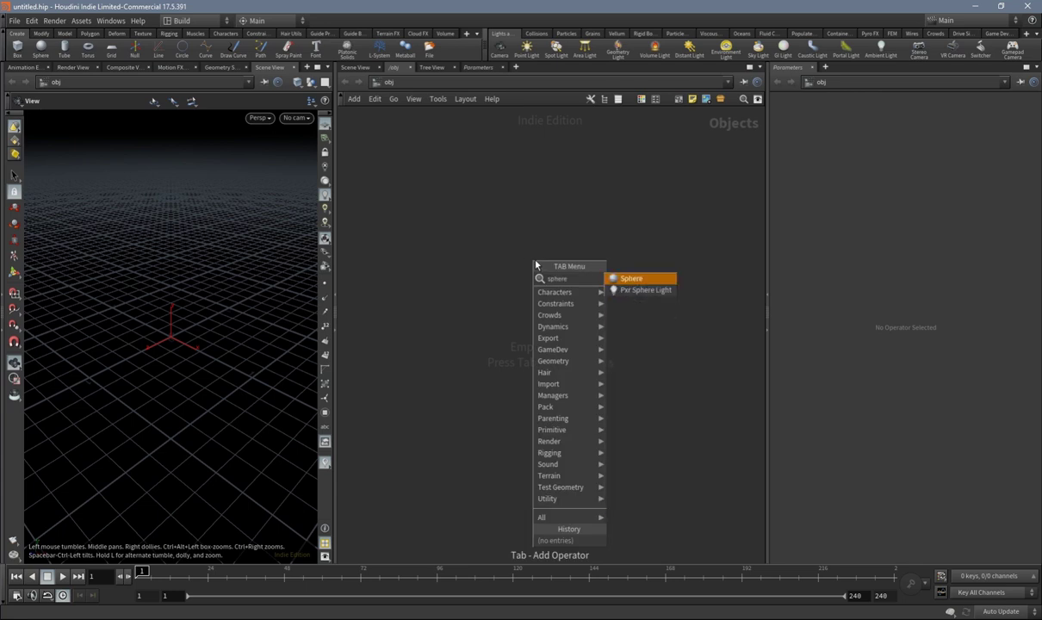
key("Return")
left_click(542, 191)
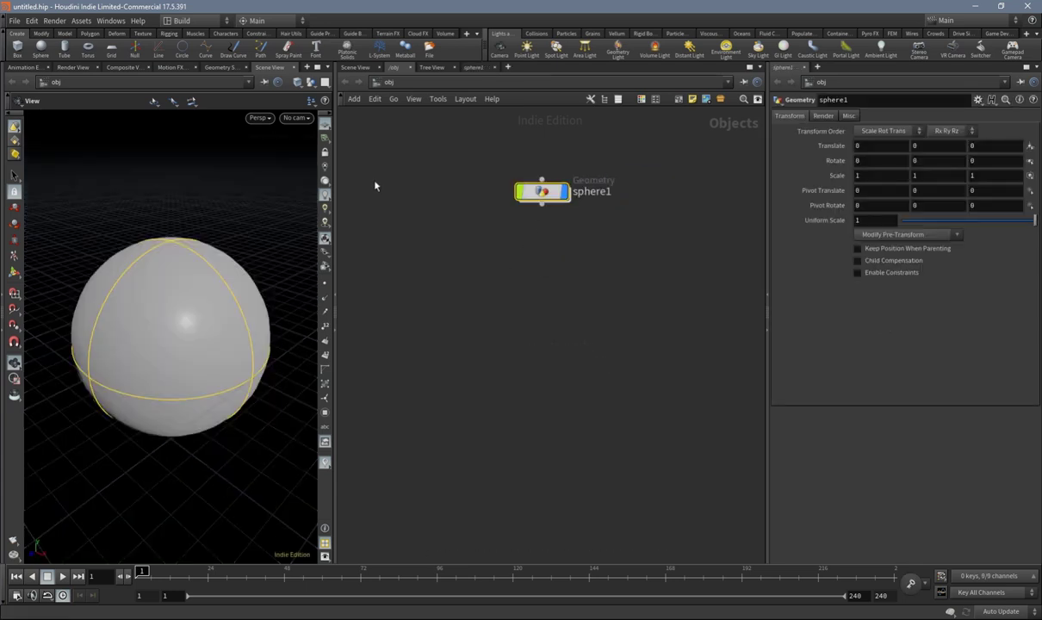
Turn off the reference grid in the 3D viewport
left_click(326, 127)
right_click_drag(240, 220, 174, 301)
left_click_drag(202, 302, 224, 319)
middle_click_drag(224, 318, 190, 267)
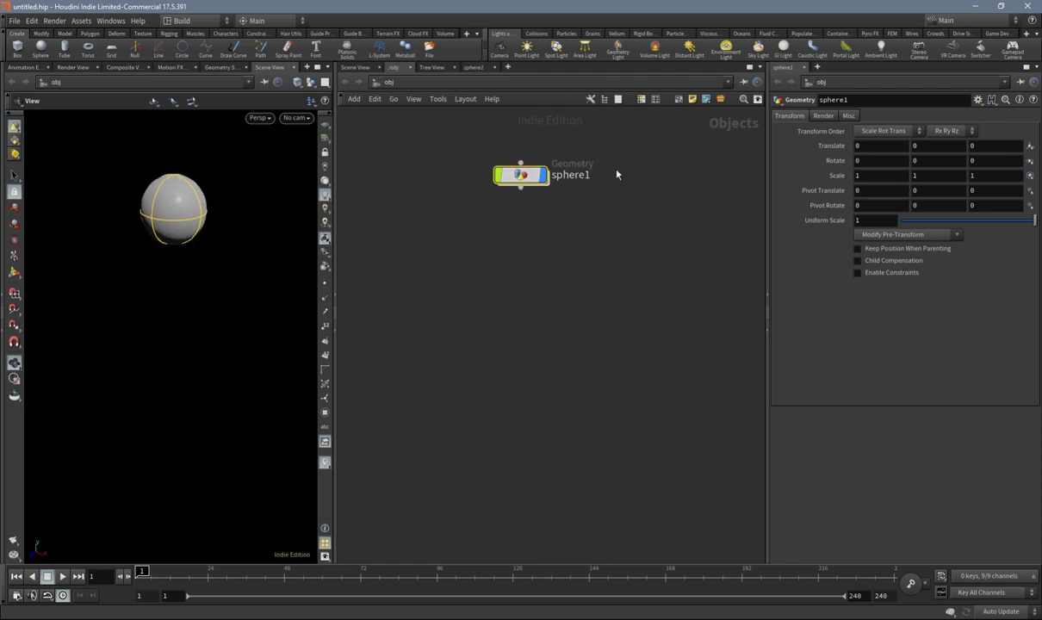
Go inside the sphere object and set the sphere's primitive type to Polygon
double_click(541, 191)
left_click(885, 115)
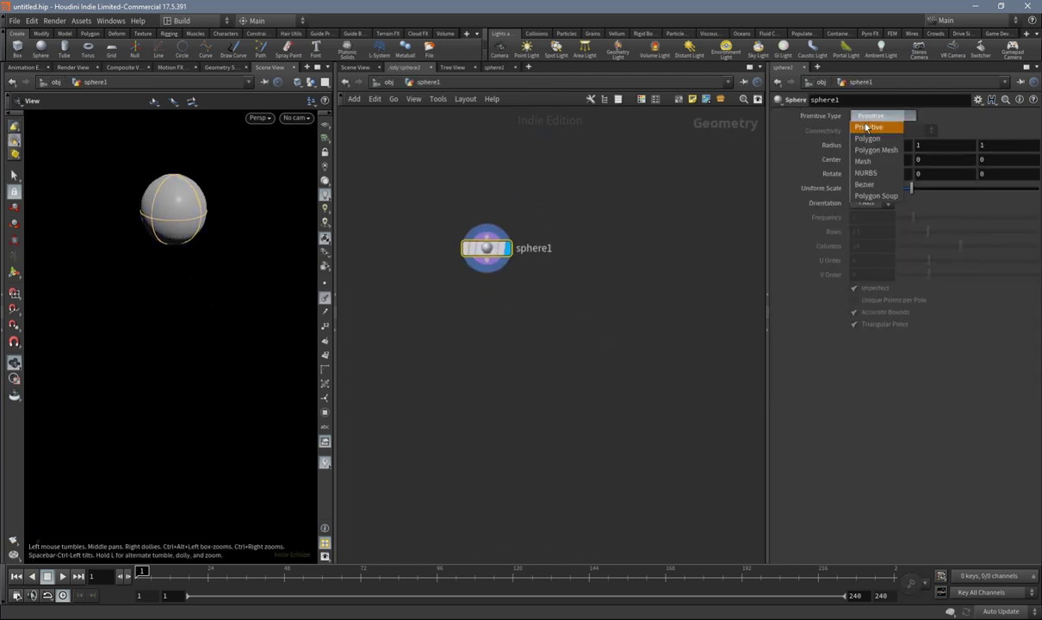
left_click(871, 129)
left_click_drag(229, 253, 198, 259)
Try a frequency of 6 on the polygon sphere and return it to 2
left_click_drag(913, 218, 972, 222)
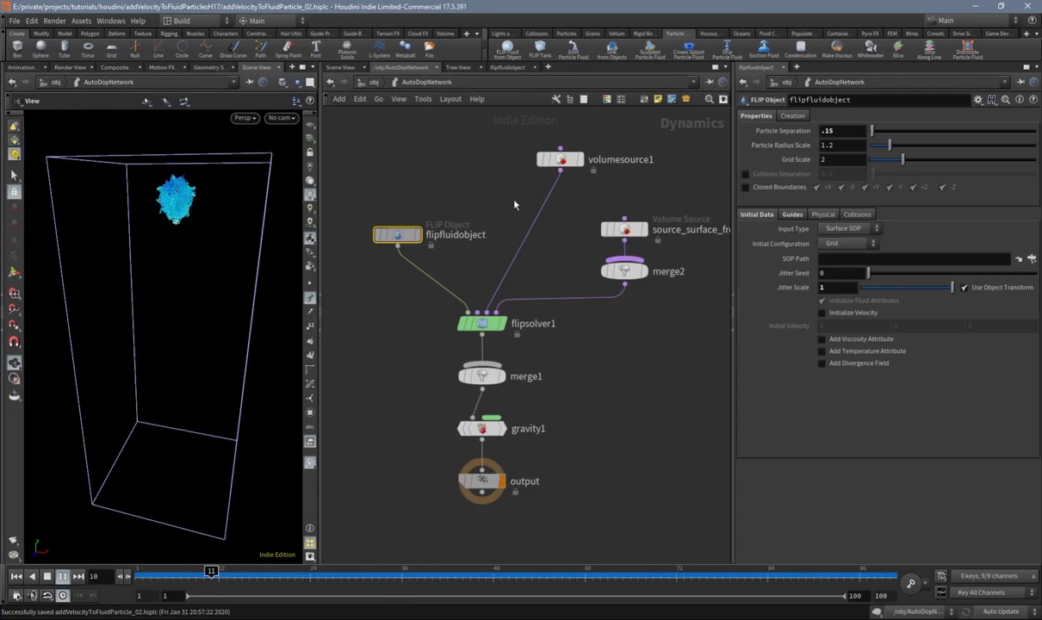
key("1")
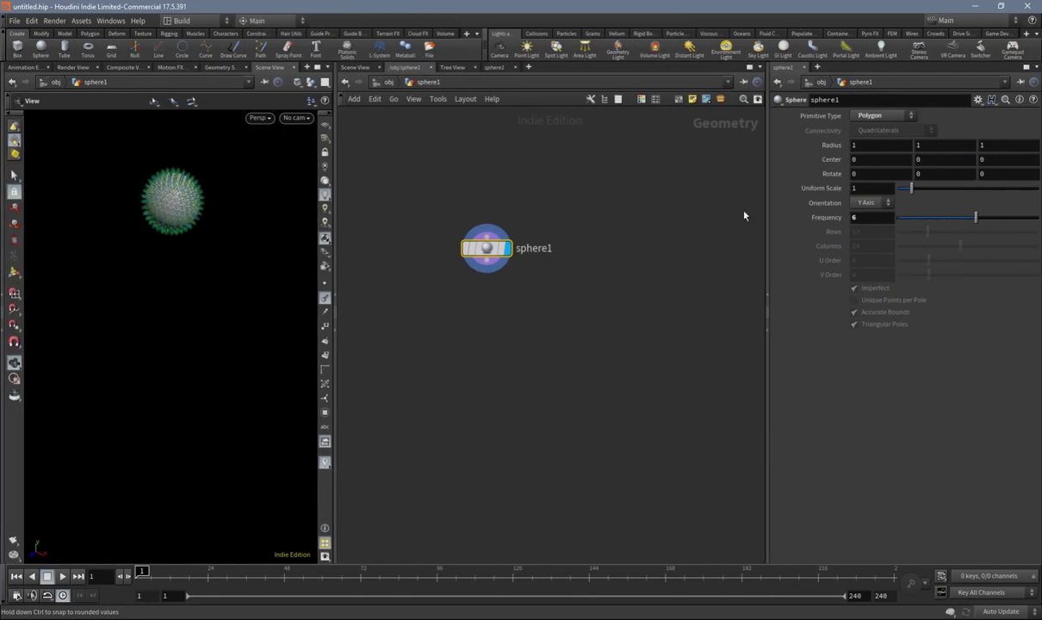
left_click_drag(943, 220, 911, 225)
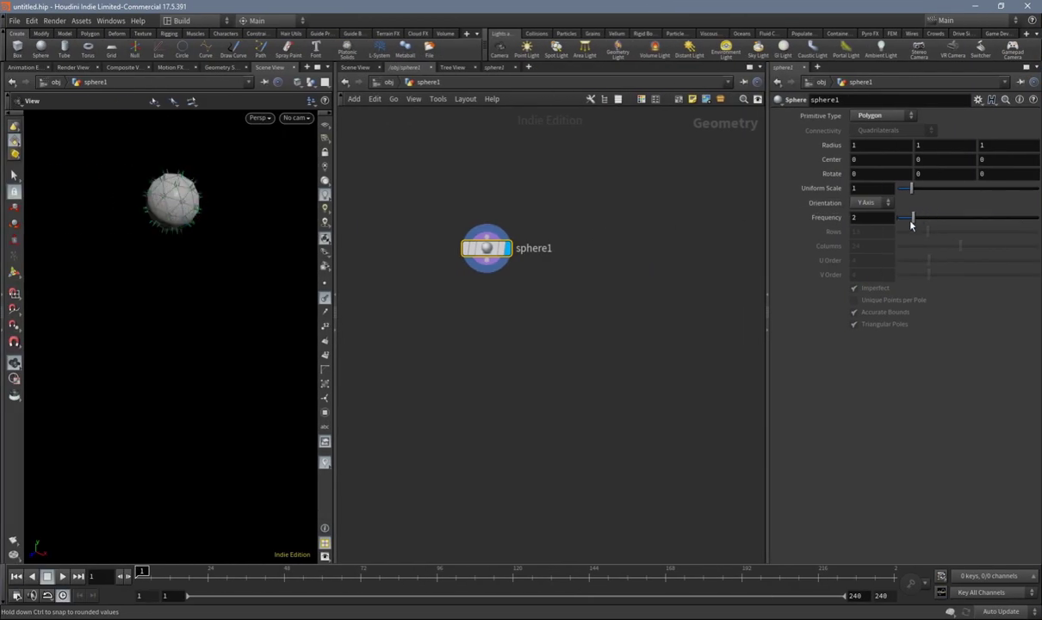
Make the sphere a FLIP fluid source with the Emit Particle Fluid tool
middle_click_drag(547, 322, 565, 280)
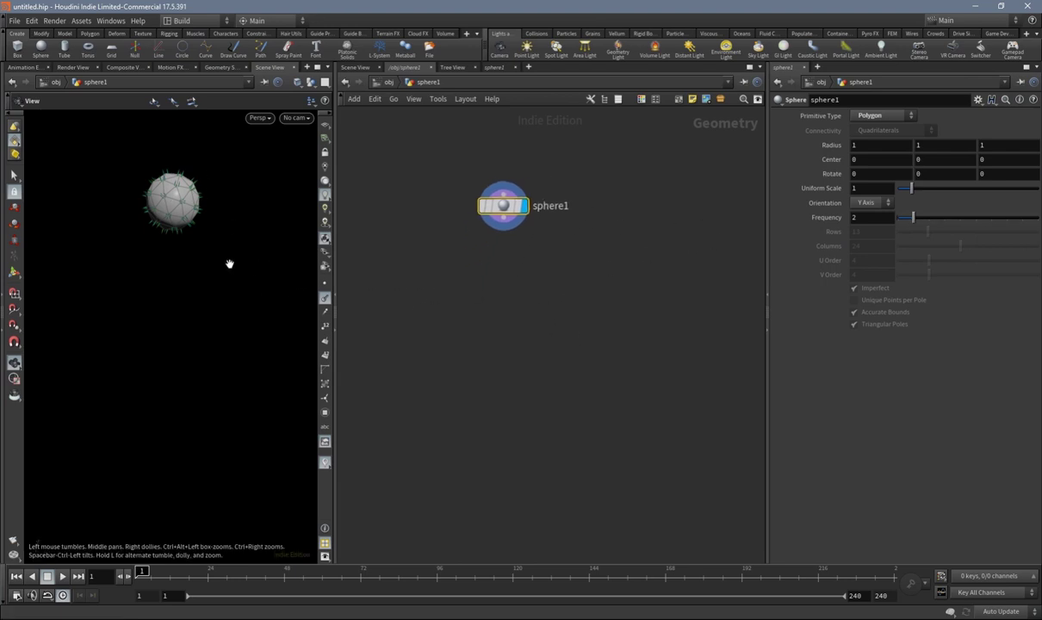
left_click_drag(229, 263, 196, 234)
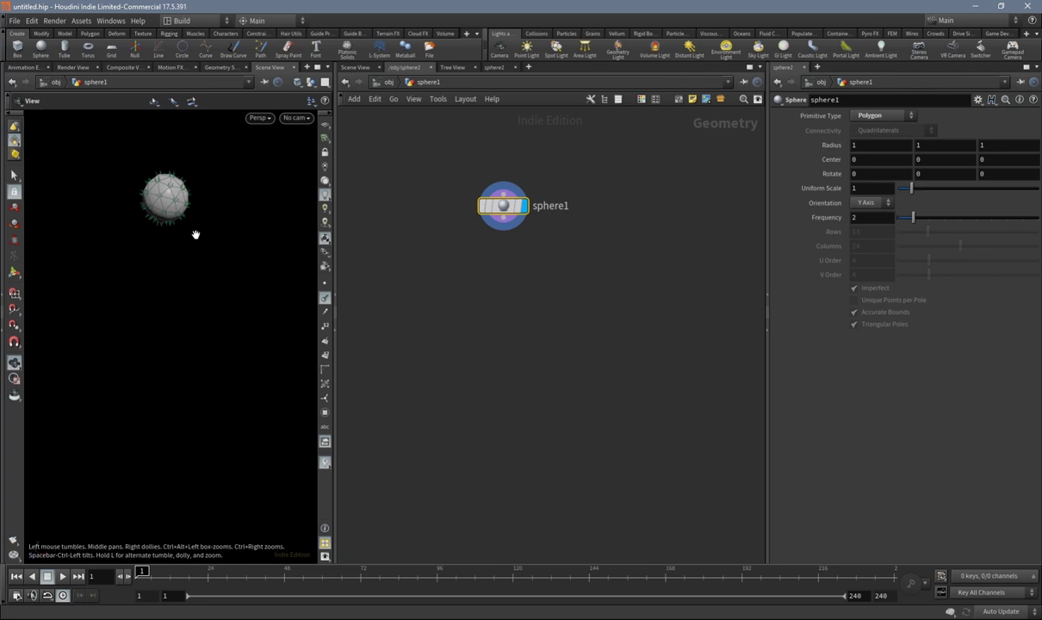
middle_click_drag(509, 303, 481, 290)
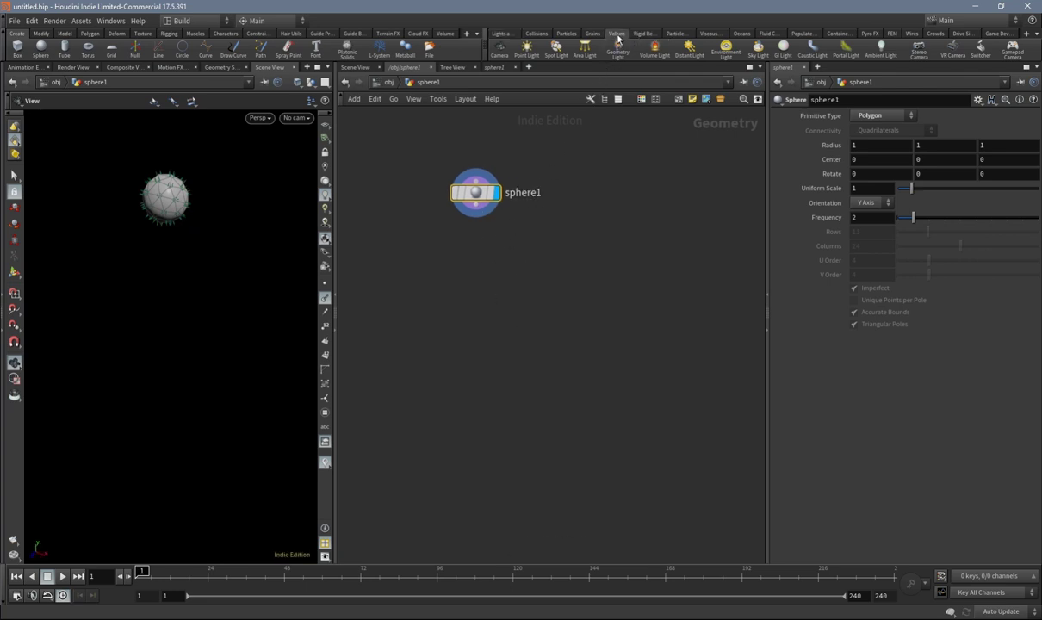
left_click(644, 34)
left_click(675, 35)
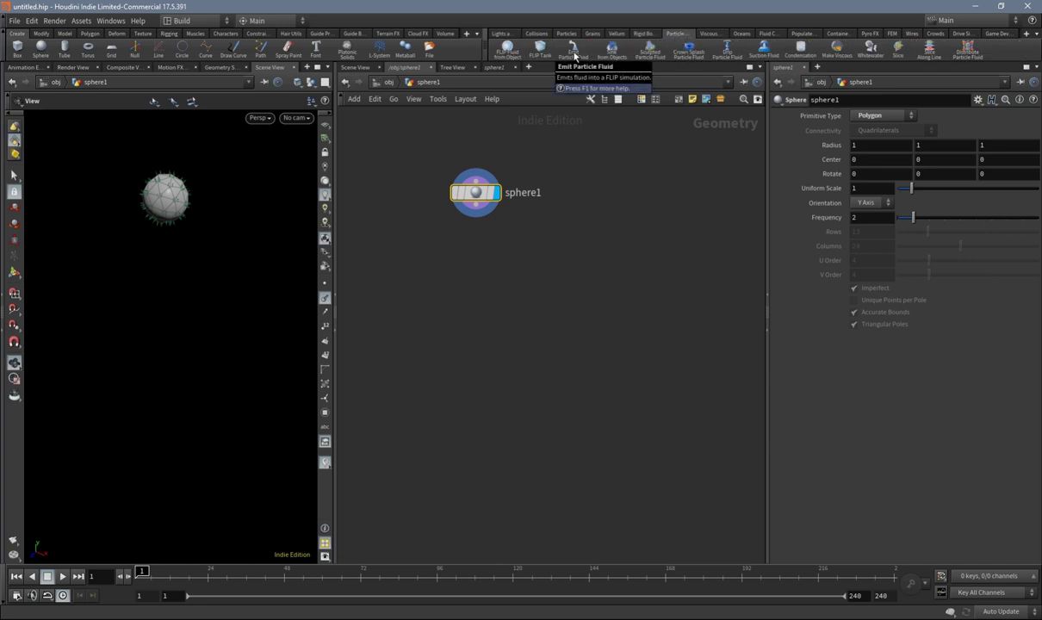
left_click(576, 54)
left_click(181, 207)
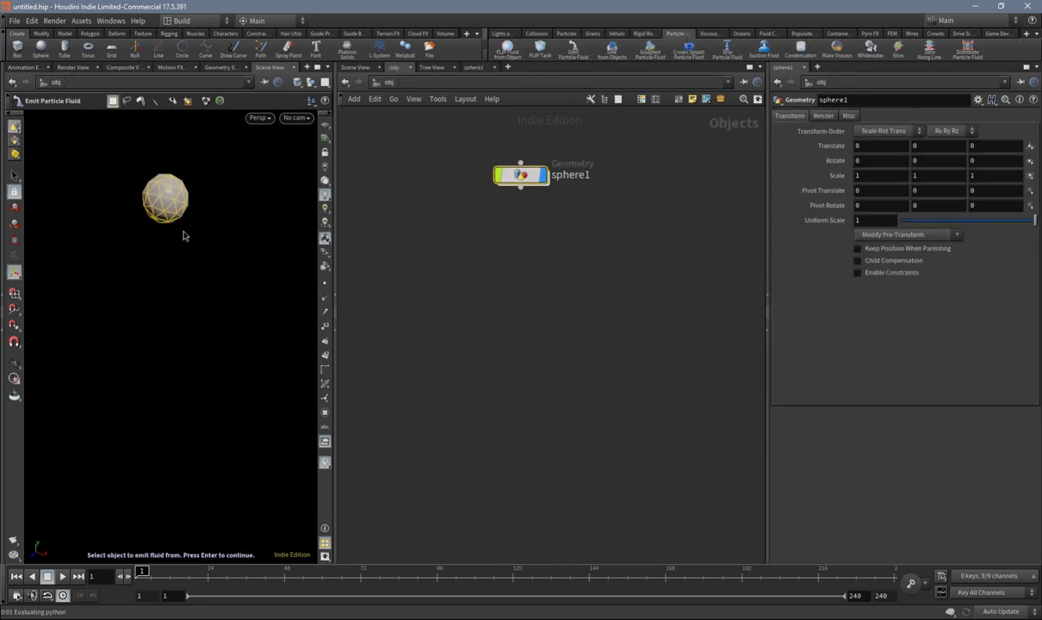
key("Return")
key("Return")
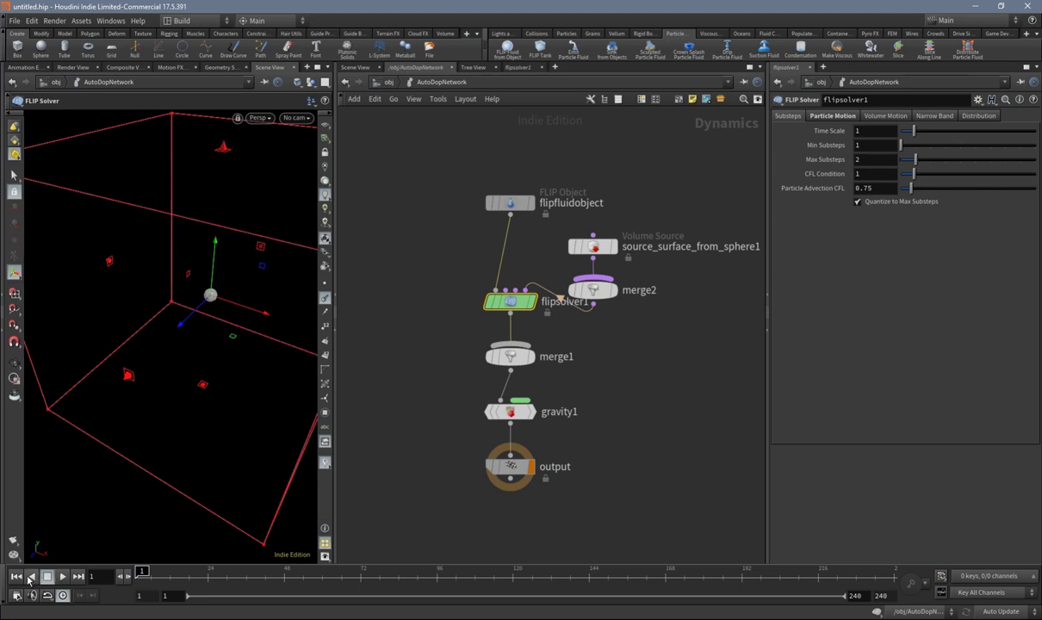
Play the fluid simulation for about 25 frames to check the emitted particles, and stop it
left_click(63, 576)
key("space")
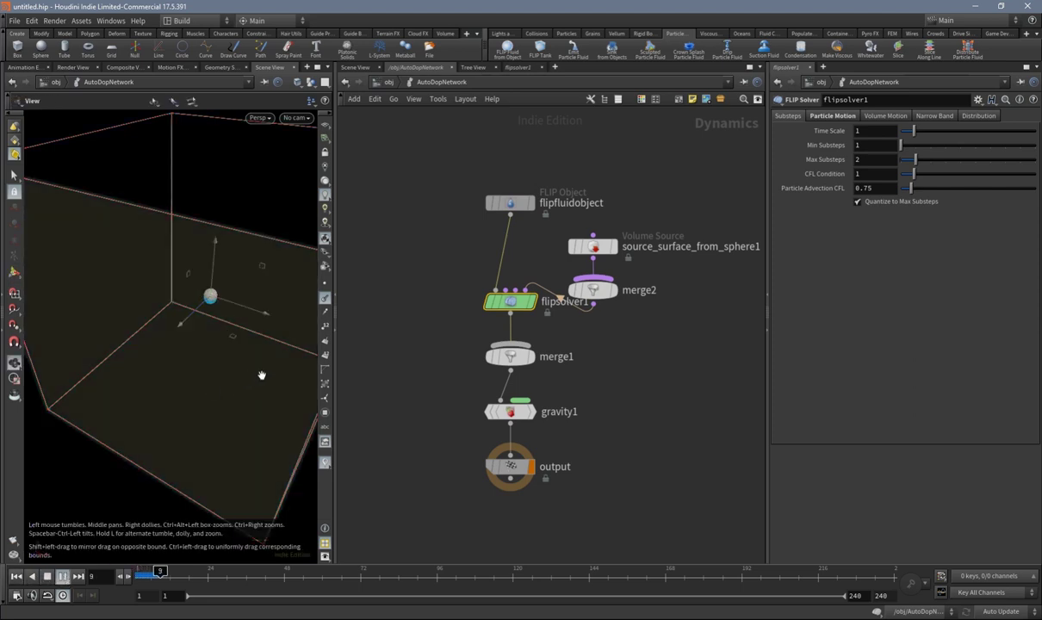
left_click_drag(262, 376, 193, 452)
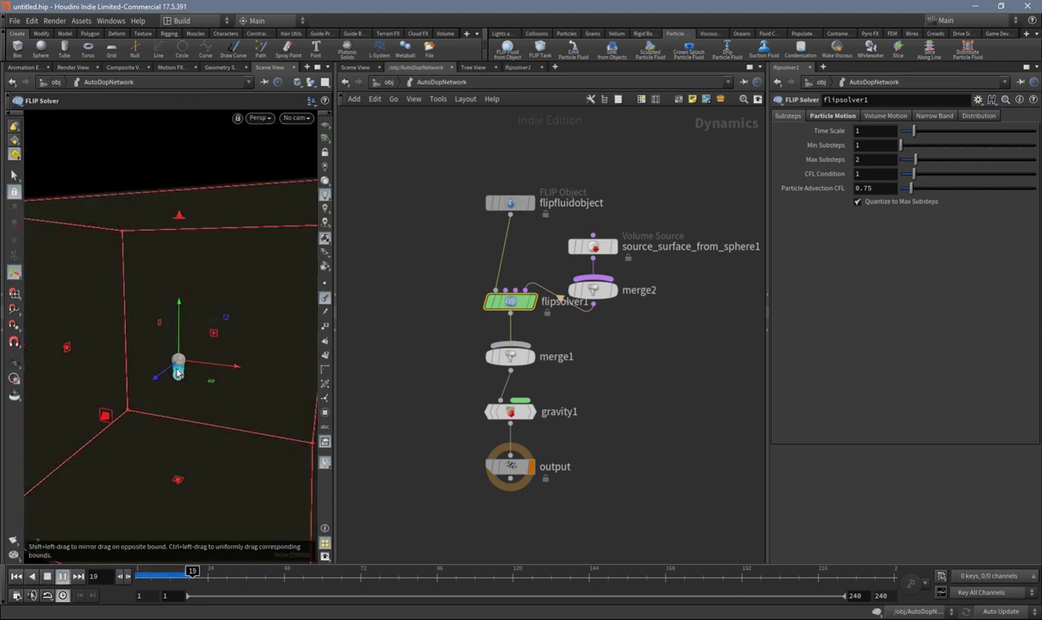
left_click(47, 577)
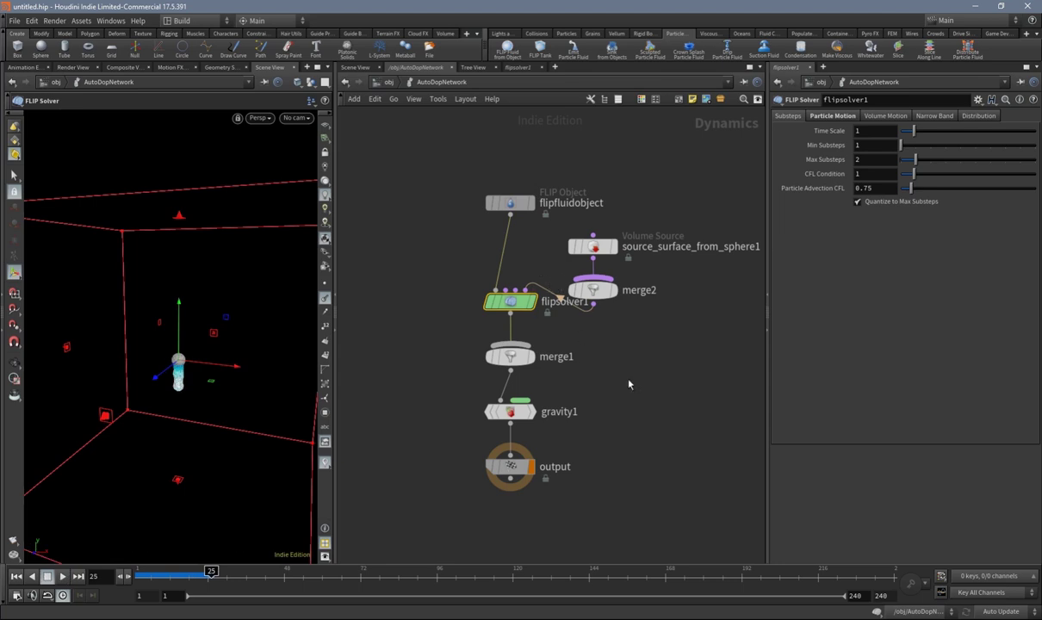
Rearrange the dynamics network so the FLIP object and the volume source branch sit above opposite sides of the FLIP solver
key("l")
left_click_drag(641, 162, 576, 291)
left_click_drag(594, 262, 647, 240)
left_click(532, 315)
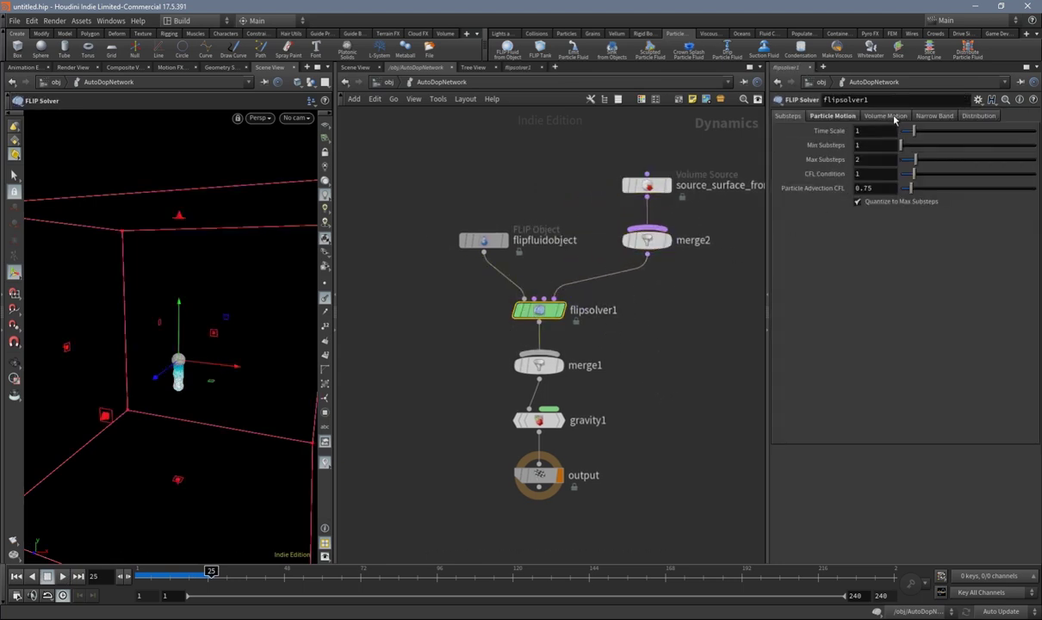
Set the FLIP solver's volume limits box size to 15 in X and Z
left_click(894, 118)
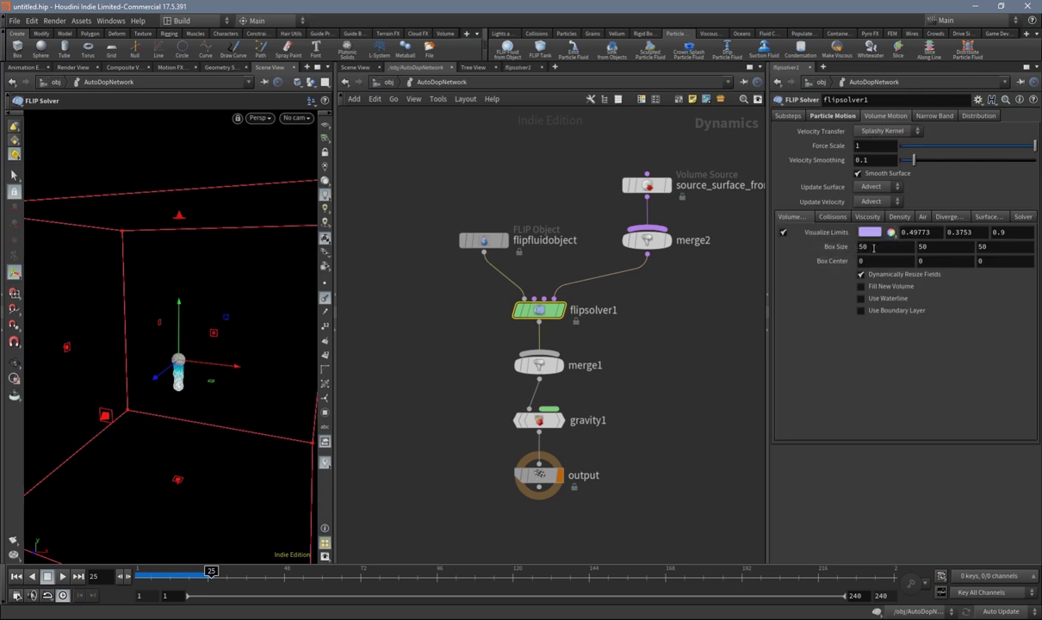
mouse_move(806, 238)
left_click(986, 247)
type("15")
key("Return")
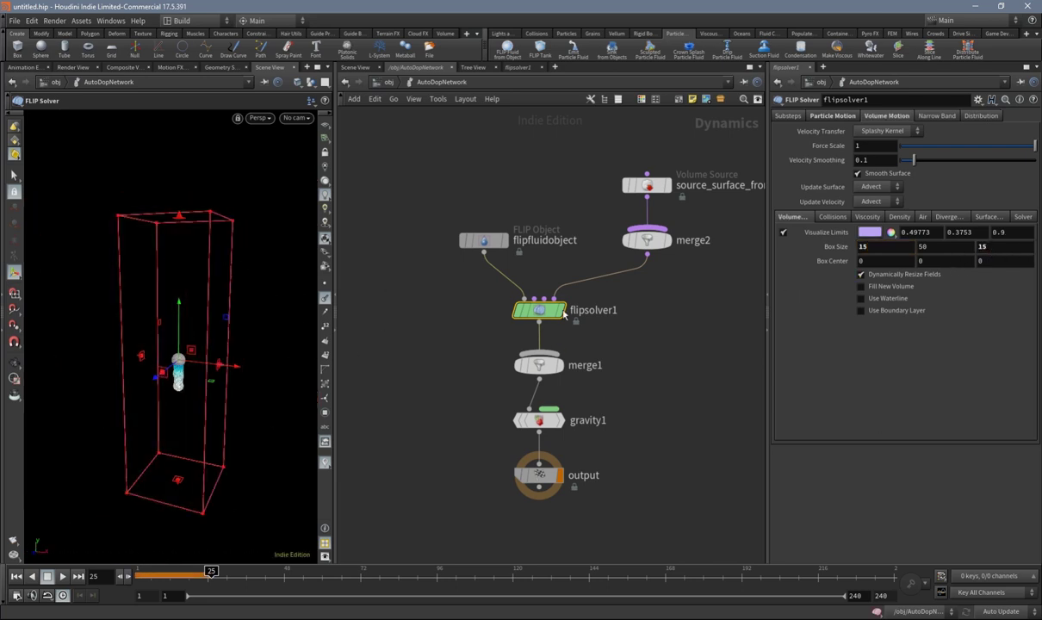
Lower the FLIP solver's volume limits by setting the box center Y to -20
left_click_drag(953, 262, 848, 264)
type("-15")
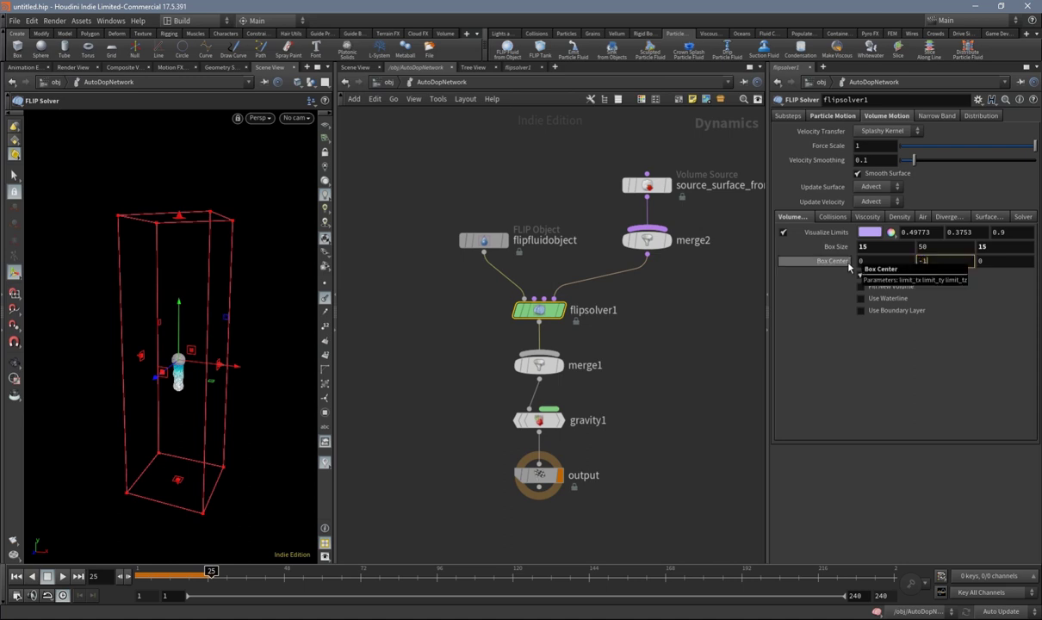
key("Return")
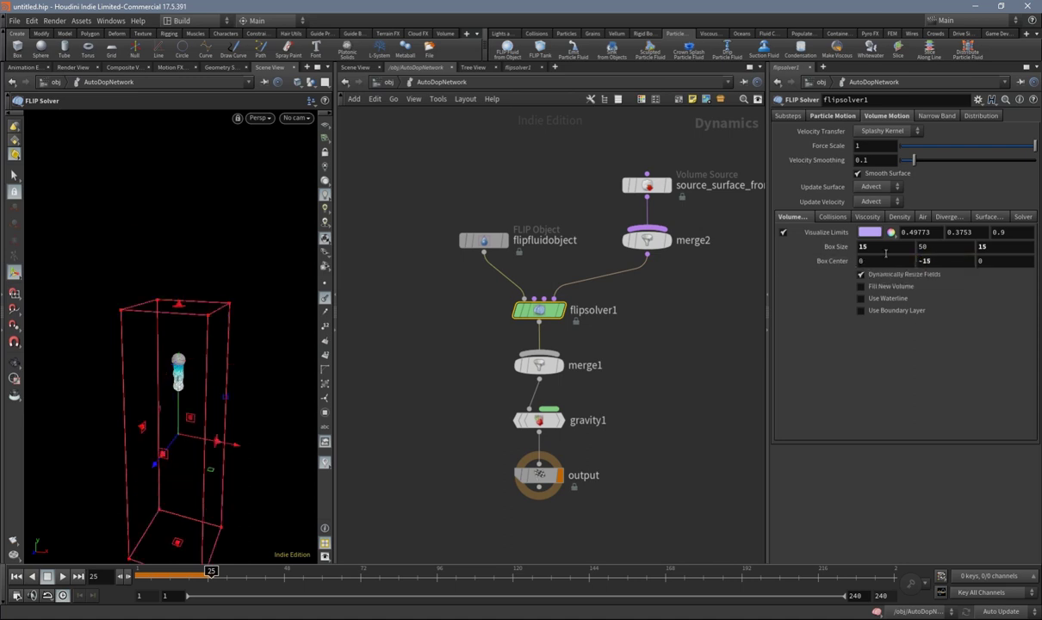
key("Return")
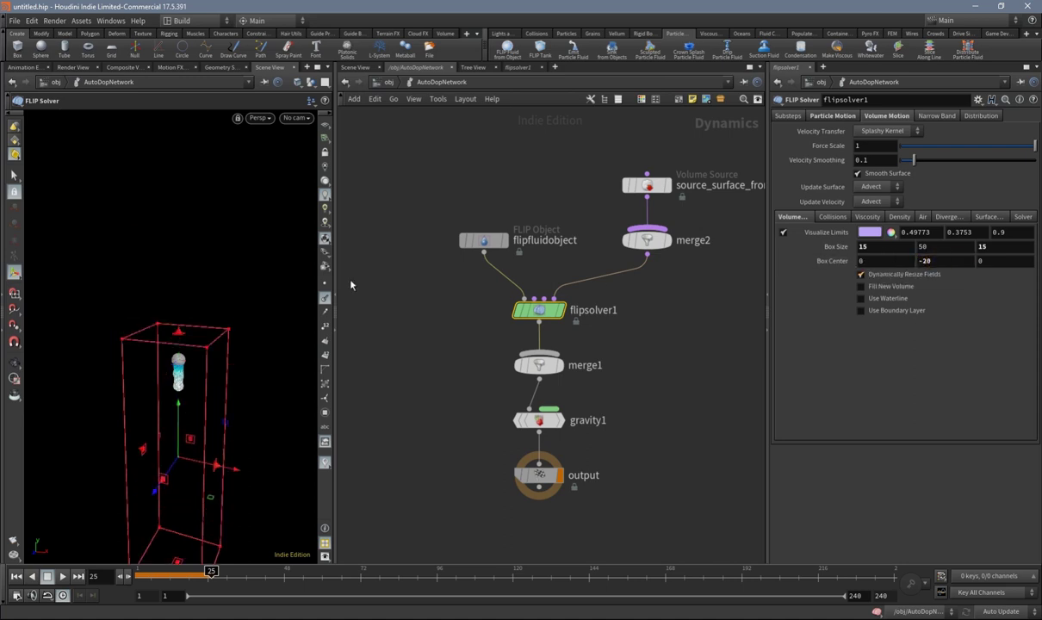
left_click_drag(266, 339, 254, 341, "alt")
middle_click_drag(254, 341, 224, 261, "alt")
left_click_drag(224, 261, 290, 255)
key("Return")
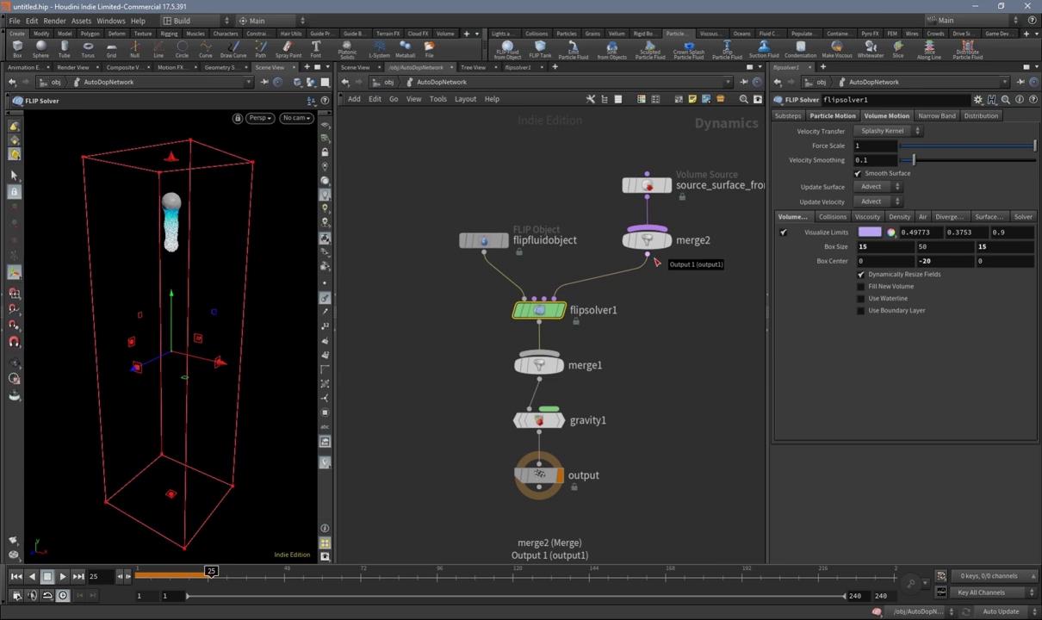
Move the FLIP object node away from the solver and set its particle separation to 0.25
left_click_drag(496, 246, 432, 248)
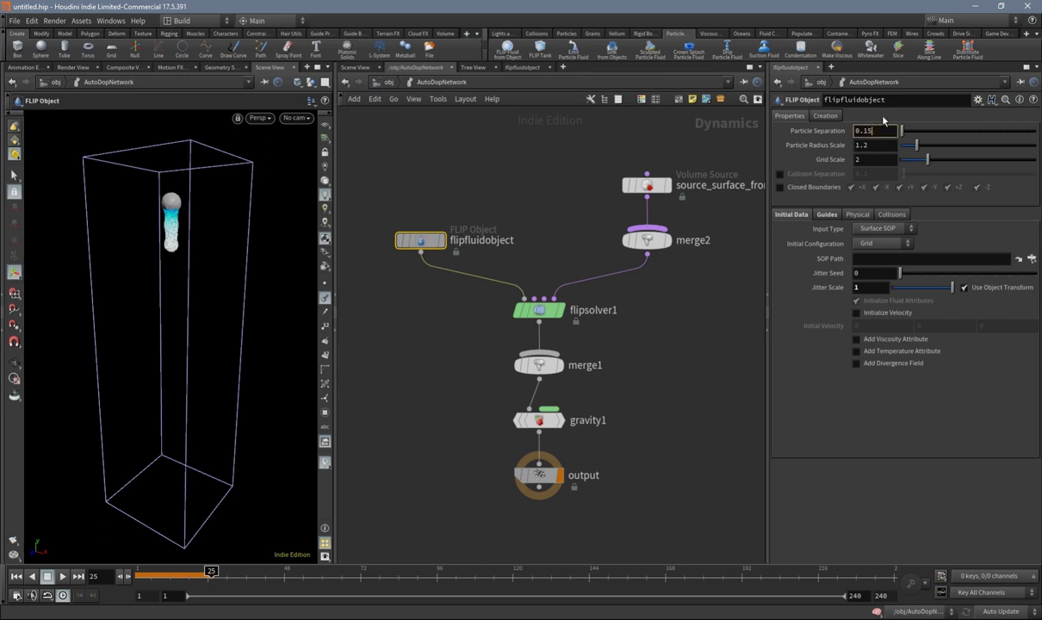
type("0.25")
key("Return")
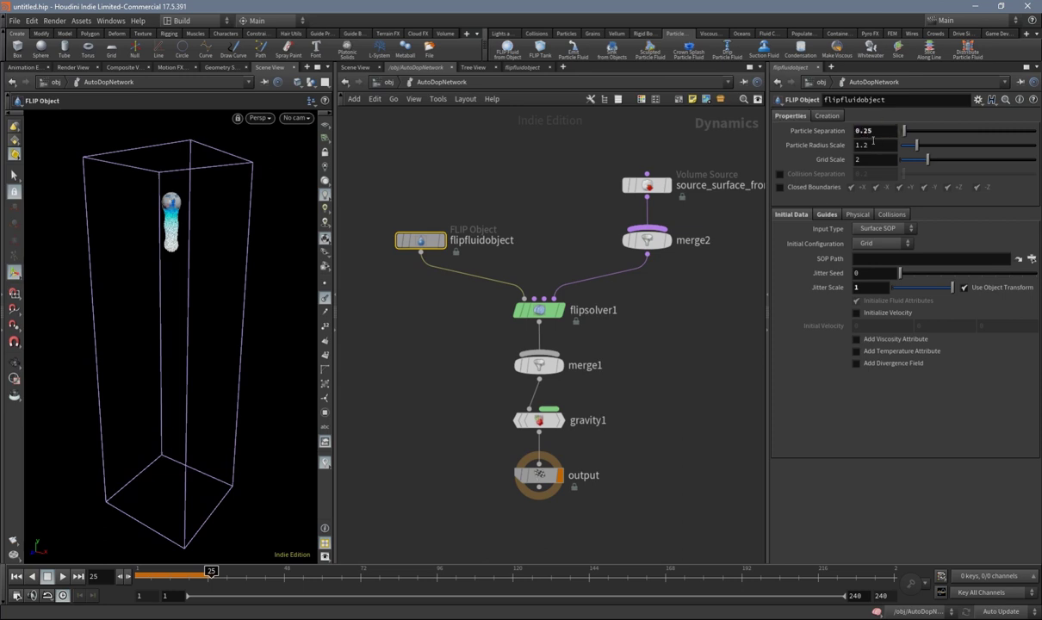
Replay the simulation to about frame 52 to check the coarser fluid falling within the resized limits
left_click(62, 577)
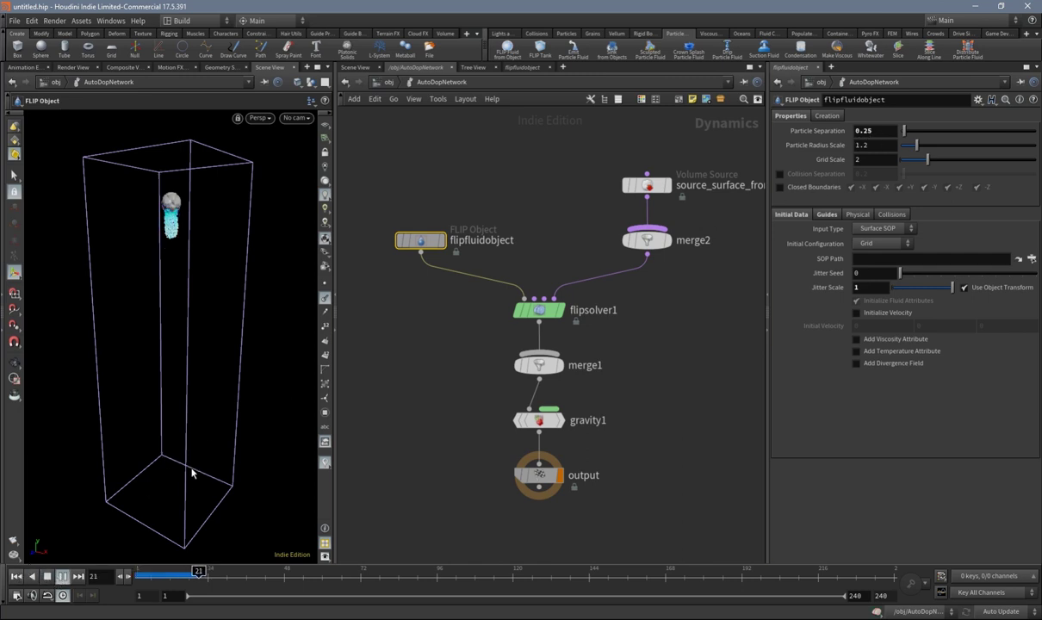
left_click_drag(262, 349, 263, 381, "alt")
middle_click_drag(263, 382, 260, 354, "alt")
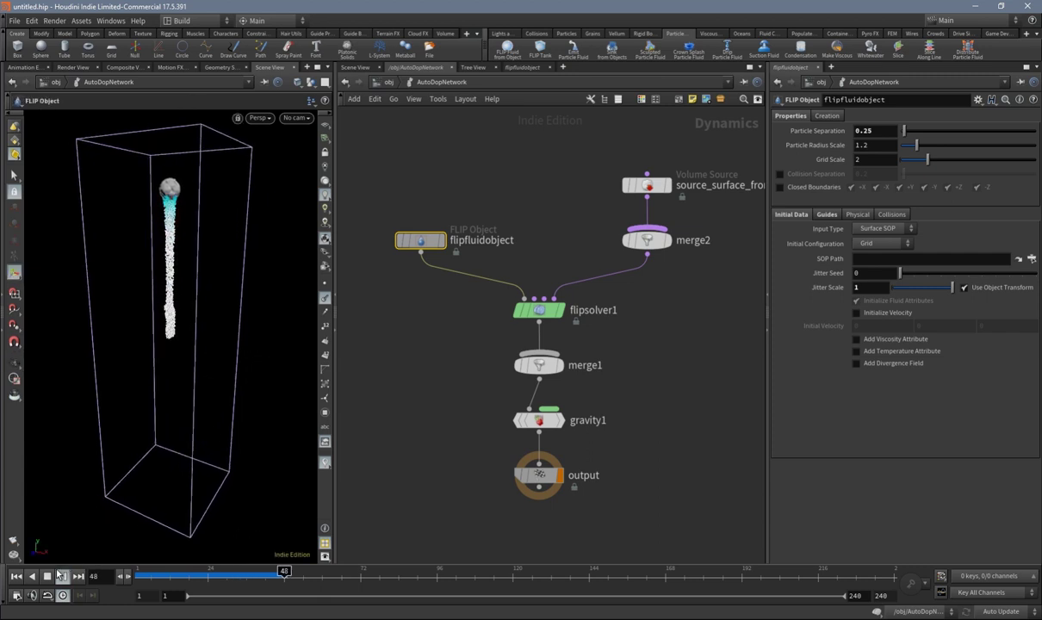
mouse_move(538, 418)
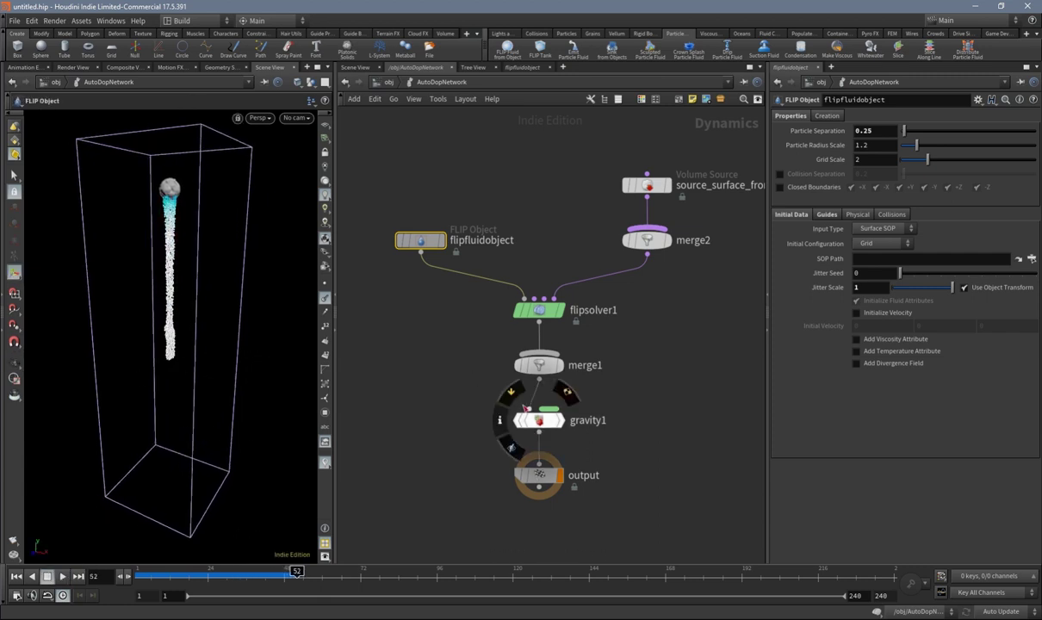
Bypass the gravity1 node and replay the simulation from the first frame with other objects hidden in the viewport
left_click(516, 402)
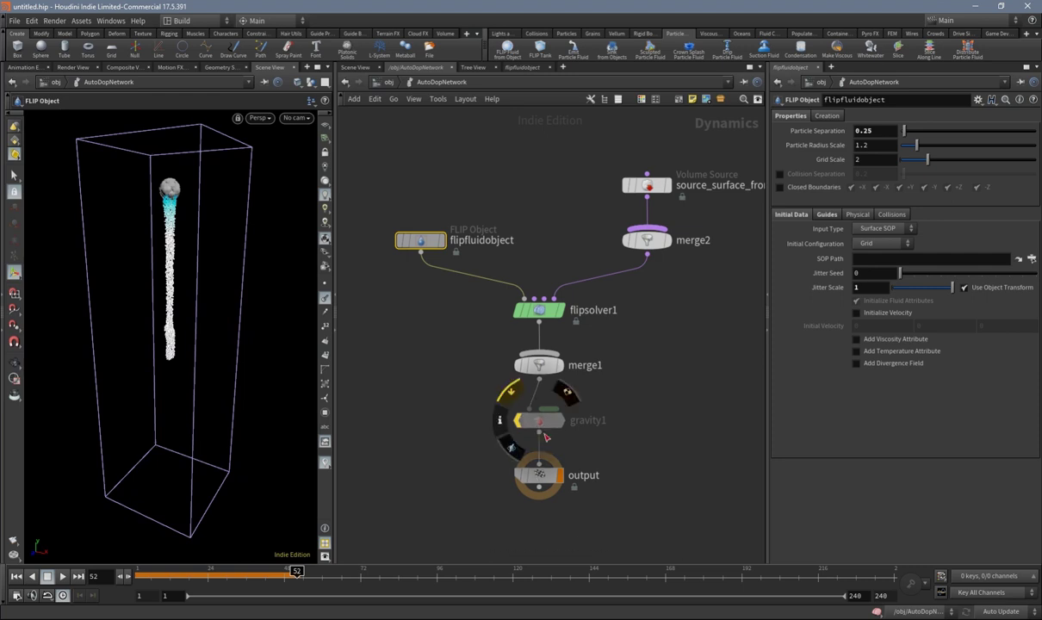
left_click(16, 575)
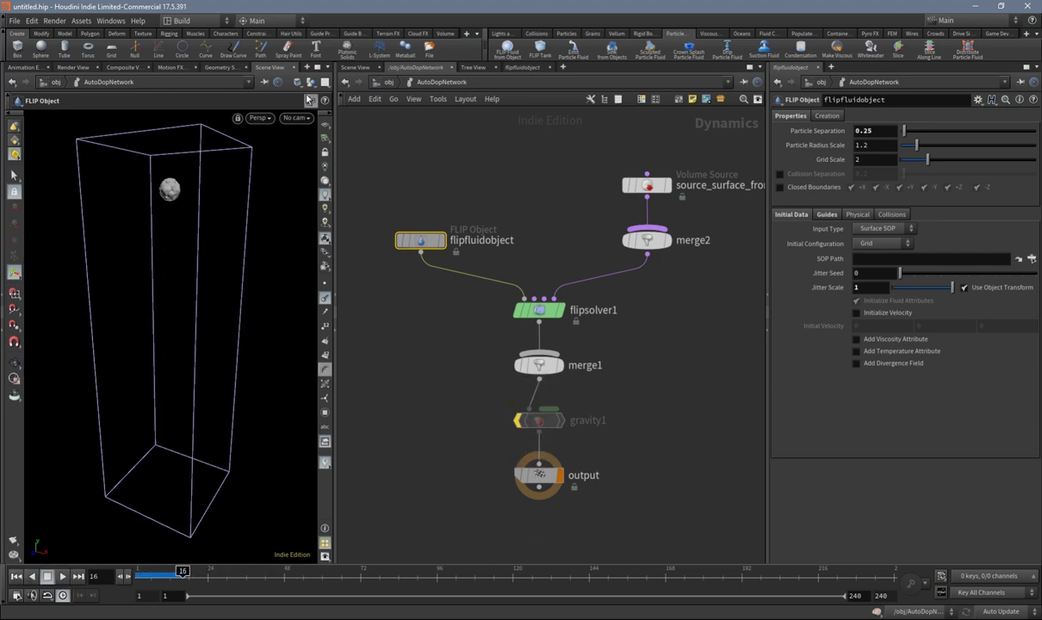
left_click(312, 83)
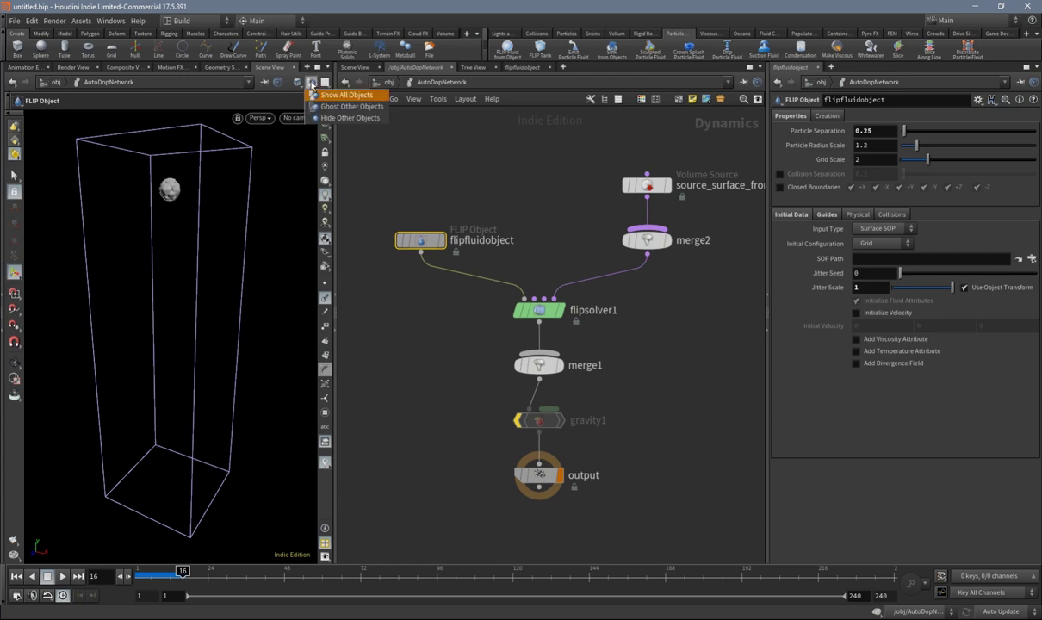
left_click(345, 118)
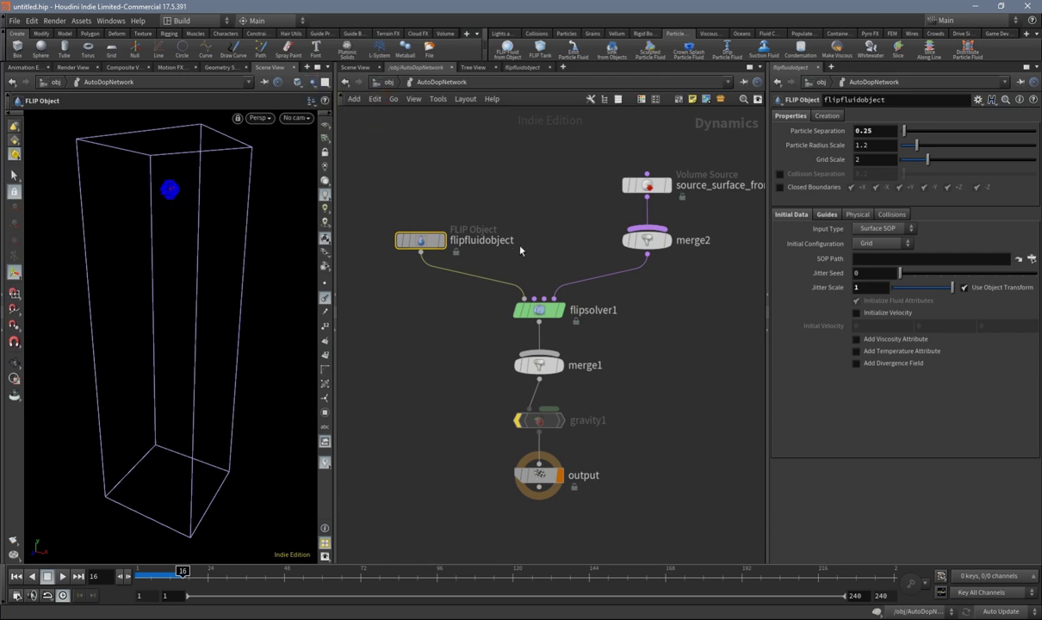
Set quickmark 2 on the AutoDopNetwork view and quickmark 1 inside the sphere1 network, testing the jump between them
middle_click_drag(558, 211, 554, 207)
left_click(555, 206)
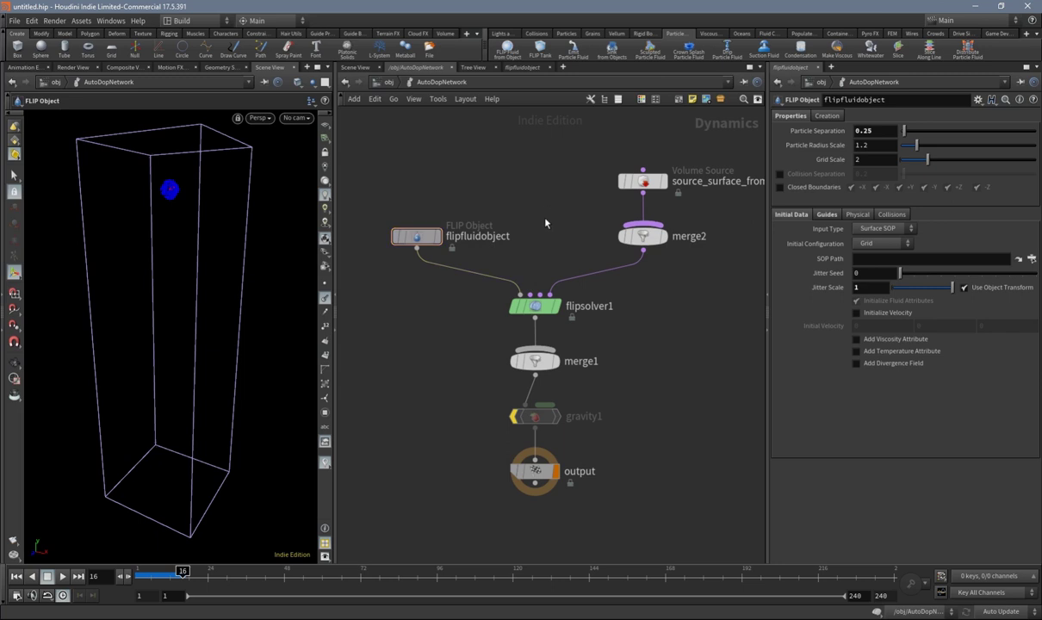
key("ctrl+2")
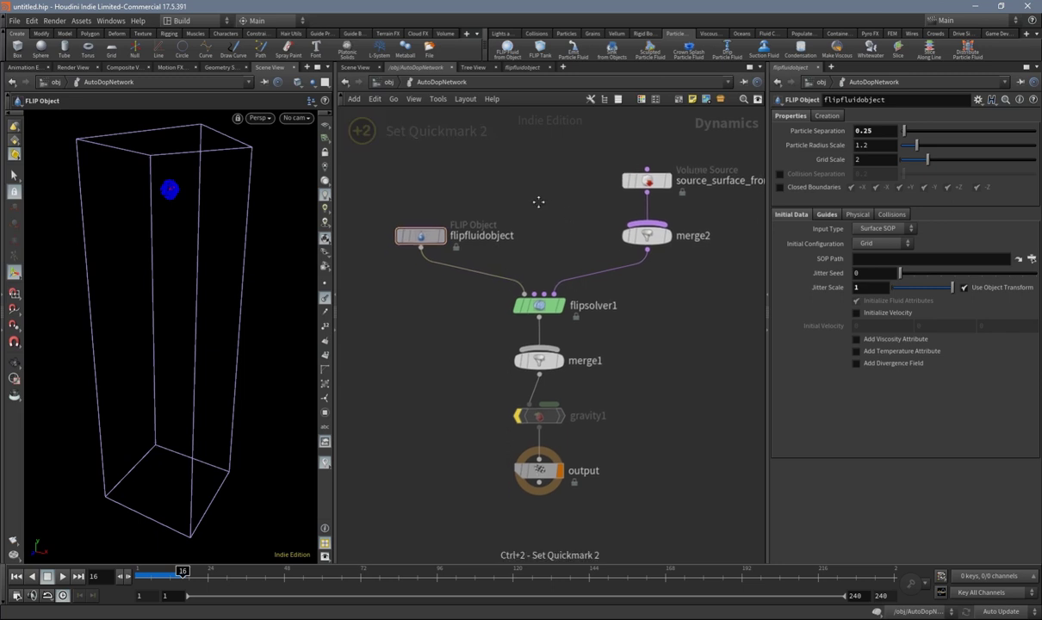
key("u")
middle_click_drag(447, 155, 558, 337)
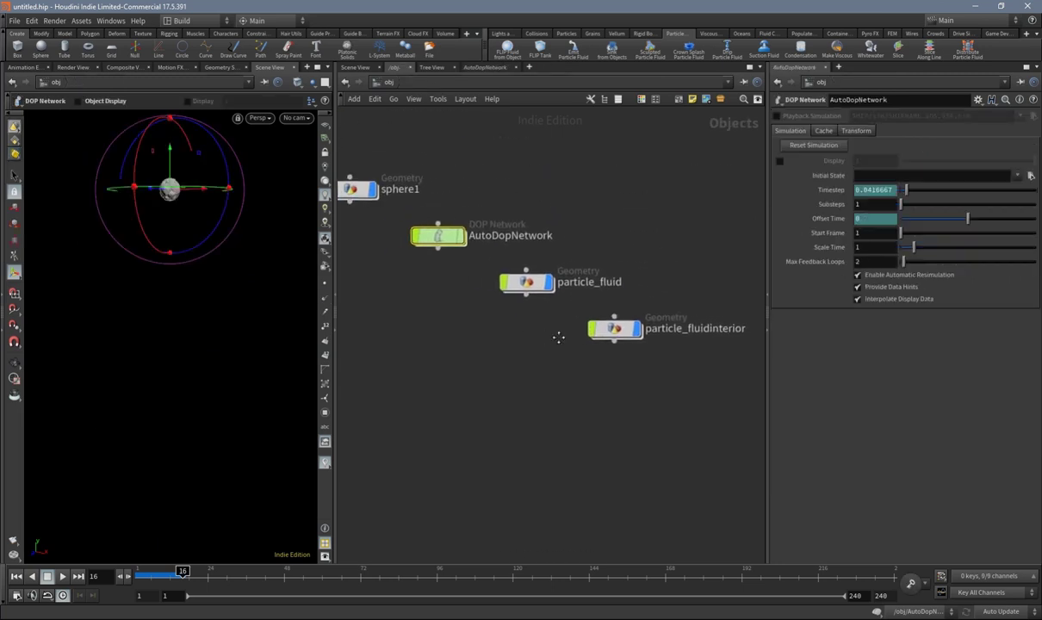
double_click(360, 188)
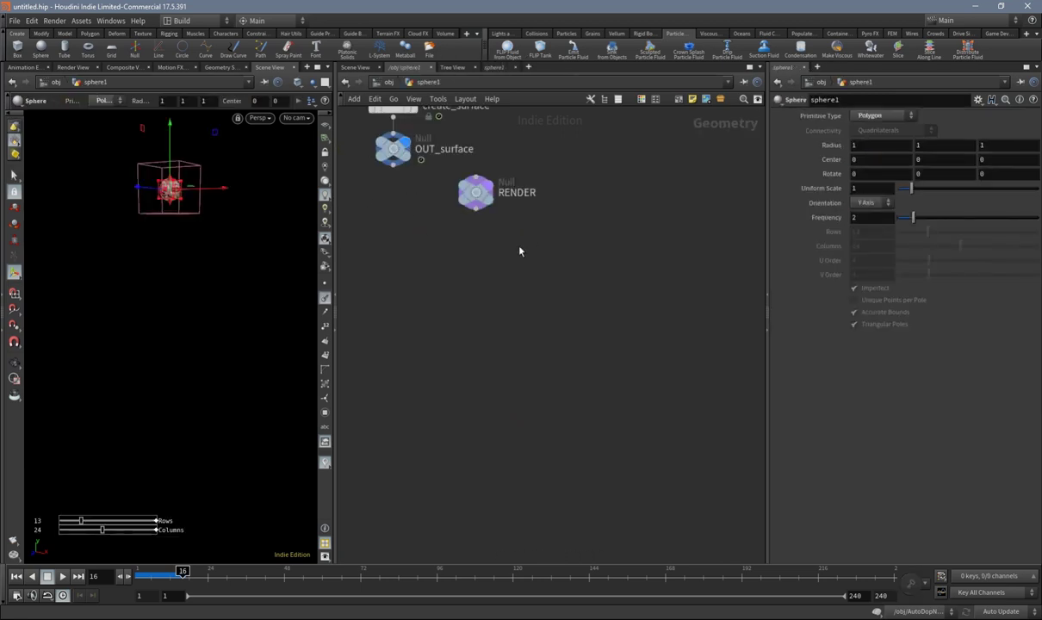
key("ctrl+1")
key("1")
key("2")
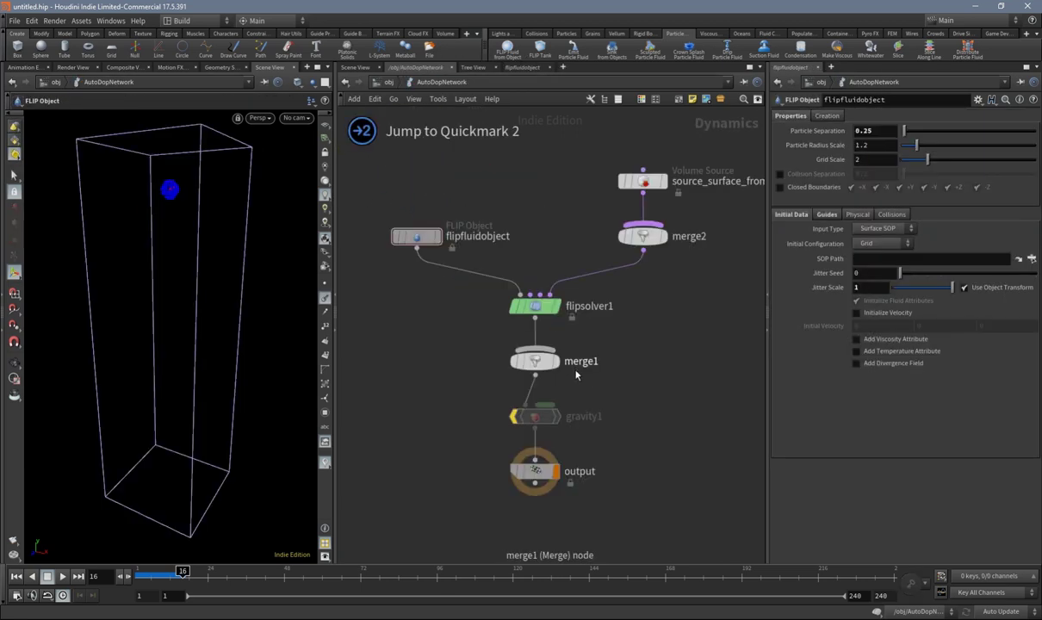
Return to the object level and delete the particle_fluidinterior geometry node
key("1")
key("u")
middle_click_drag(630, 347, 650, 359)
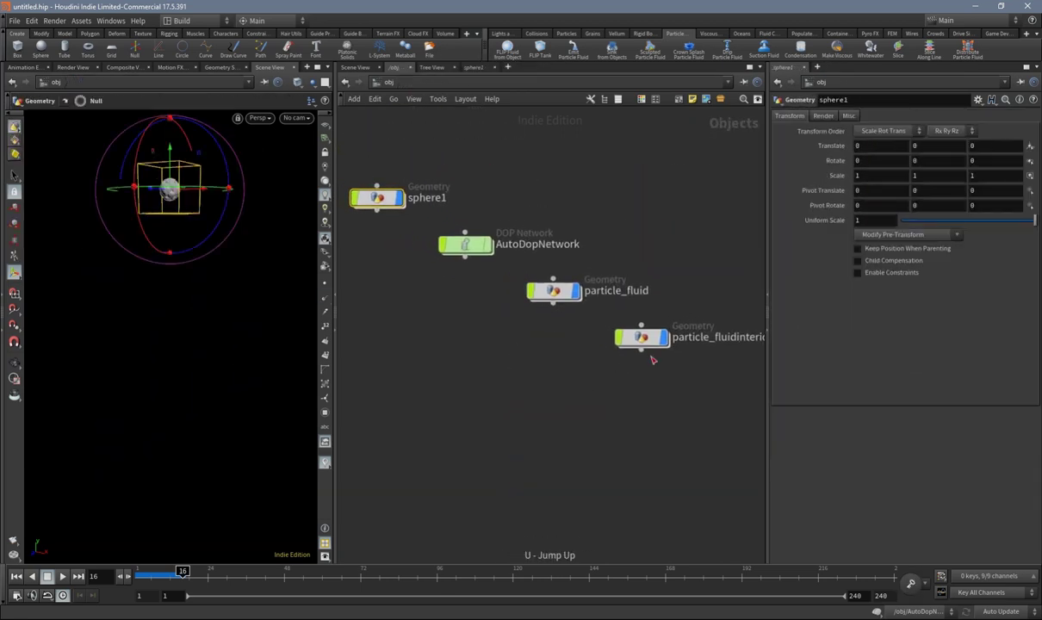
middle_click_drag(503, 304, 444, 297)
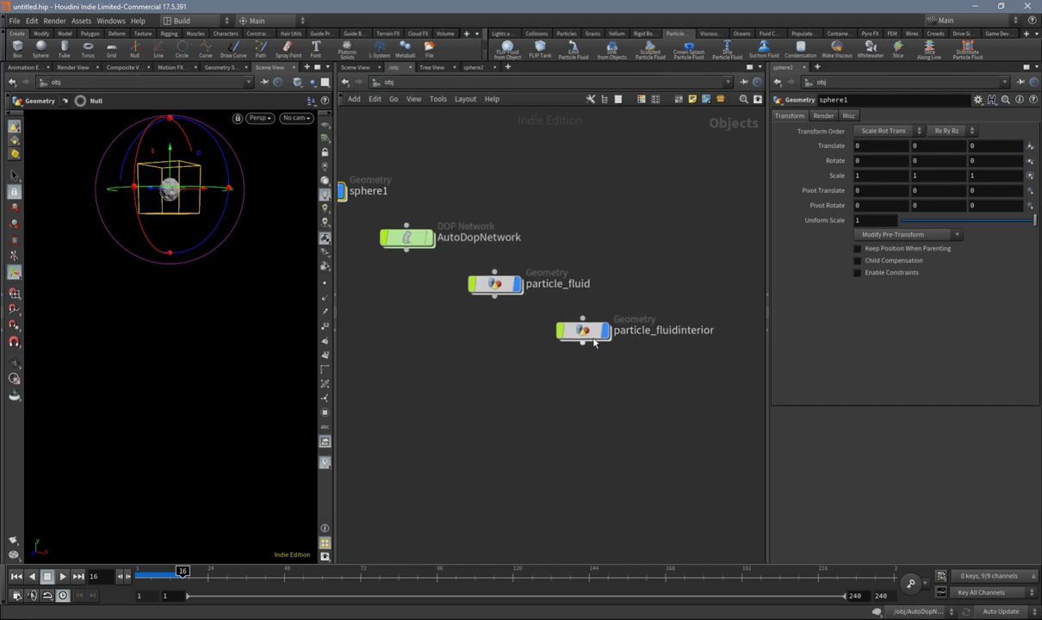
left_click(568, 329)
key("Delete")
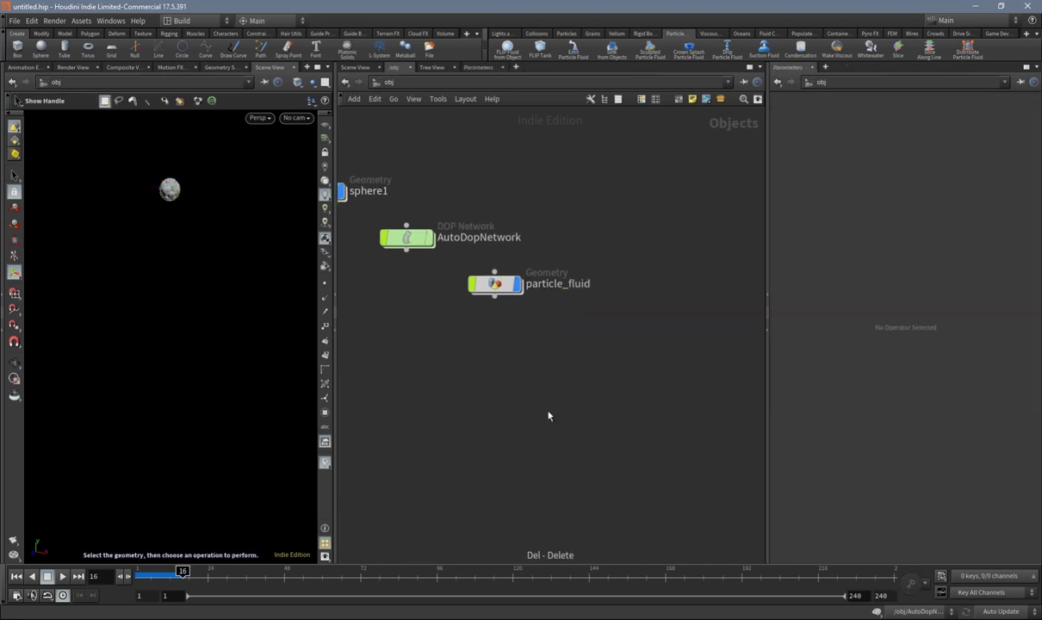
Line up sphere1, AutoDopNetwork and particle_fluid in one row, displaying AutoDopNetwork and turning off display for particle_fluid
left_click_drag(498, 287, 616, 233)
middle_click_drag(587, 290, 682, 325)
left_click_drag(503, 276, 534, 229)
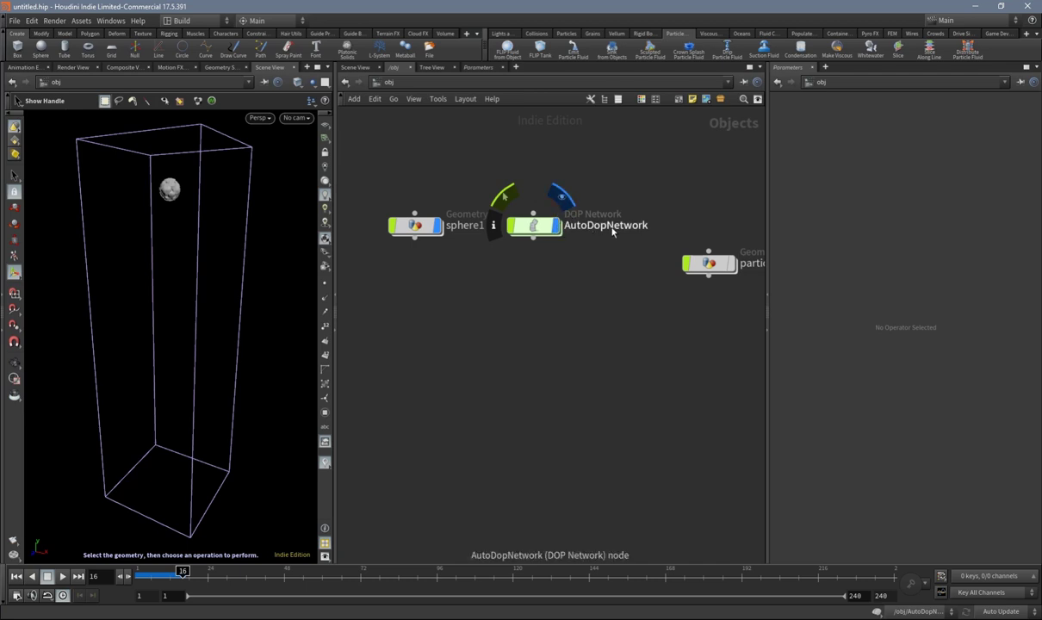
middle_click_drag(554, 314, 550, 309)
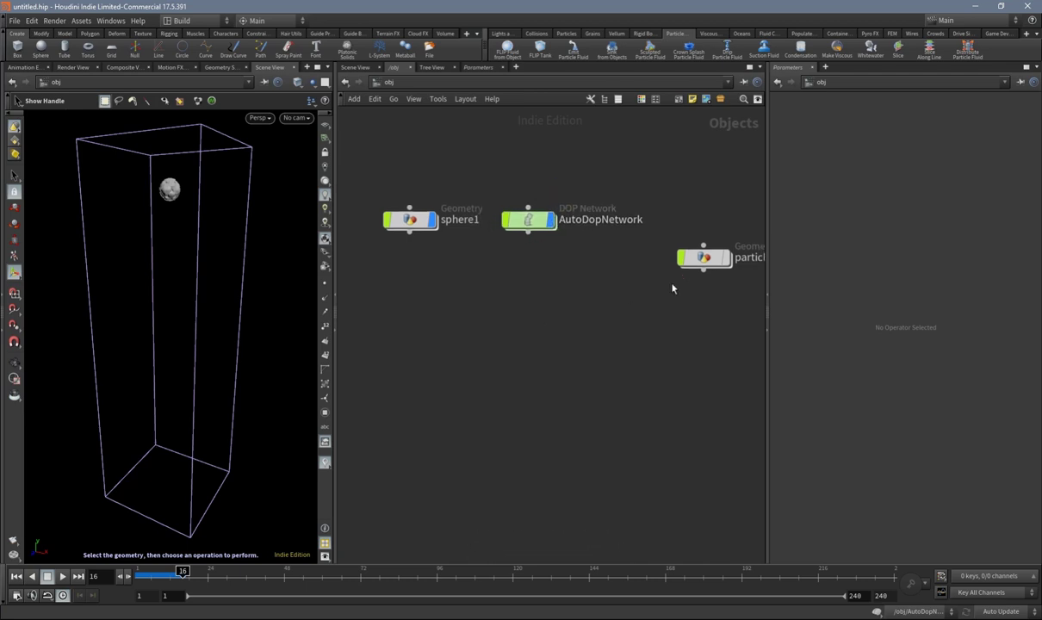
left_click_drag(705, 261, 695, 221)
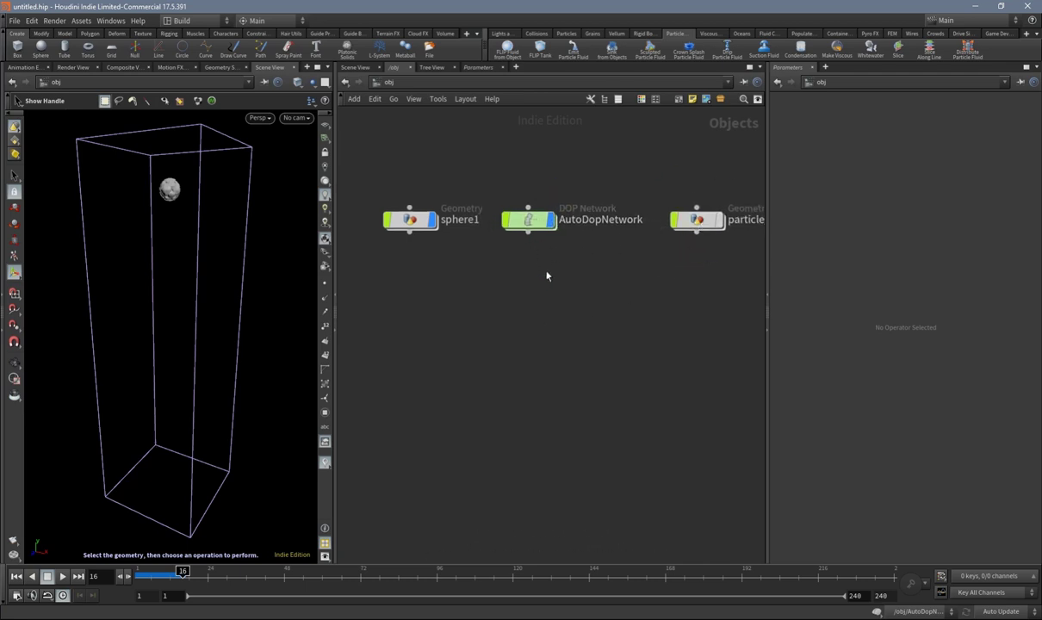
middle_click_drag(521, 286, 529, 287)
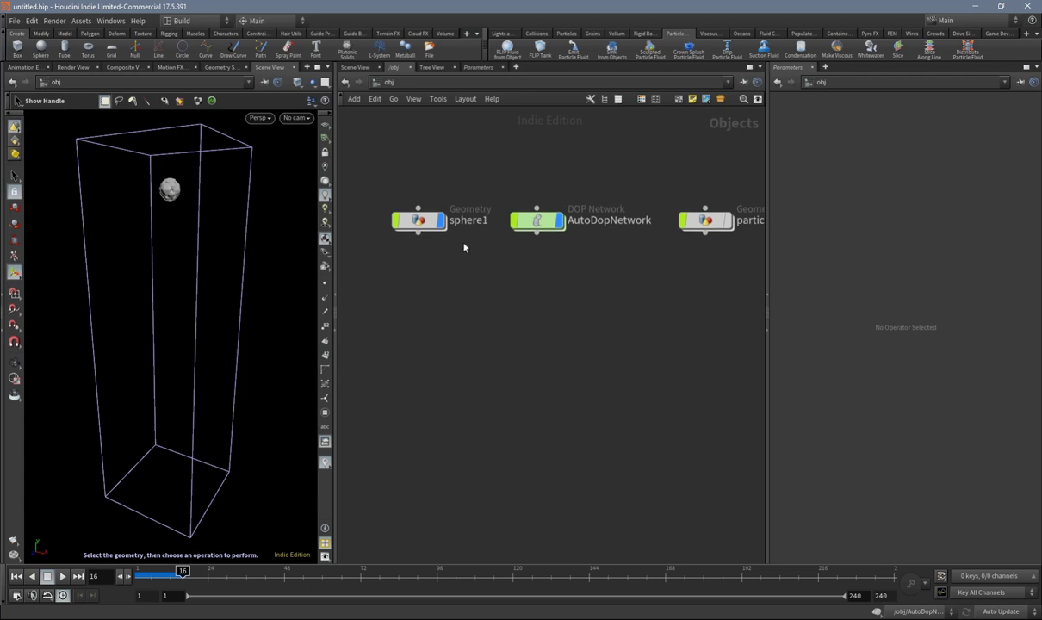
Inside the sphere1 geometry network, move create_surface and OUT_surface aside to free space beneath the sphere node
double_click(418, 219)
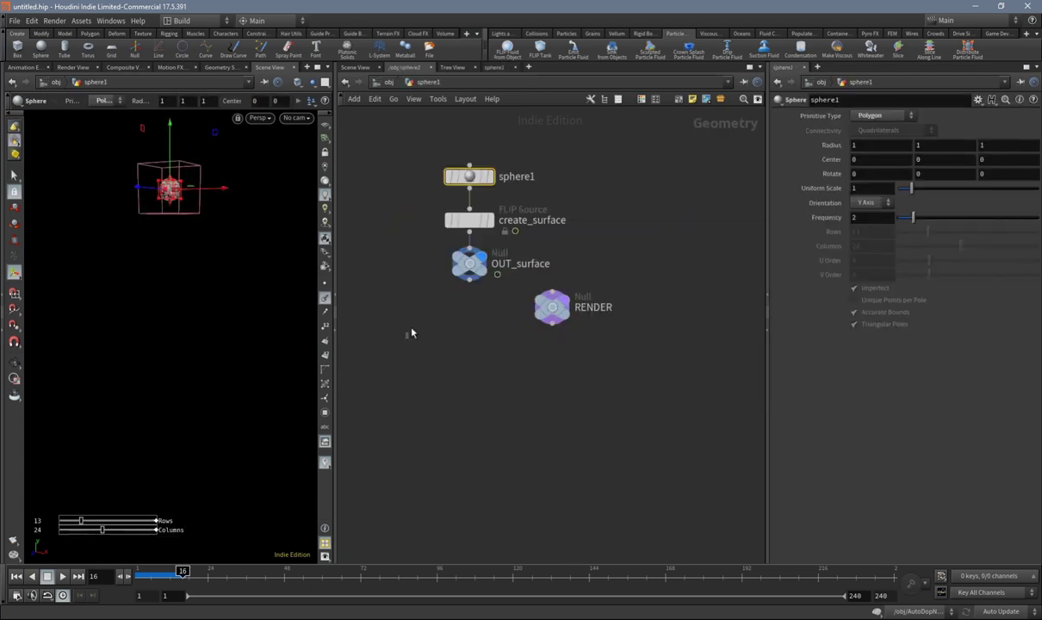
left_click_drag(411, 333, 377, 250)
middle_click_drag(457, 294, 529, 297)
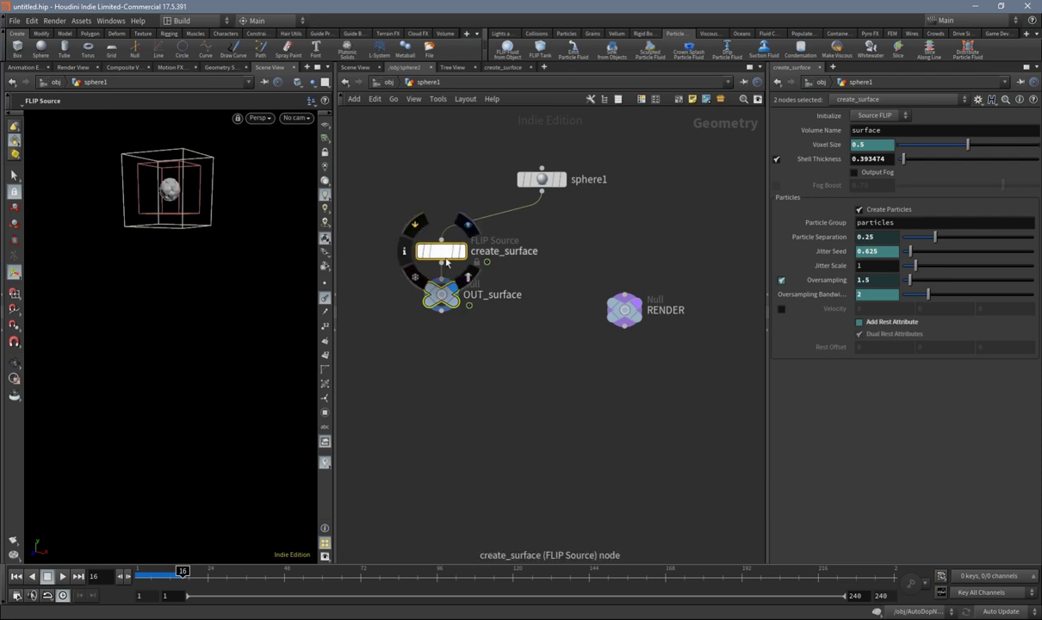
left_click_drag(447, 263, 412, 266)
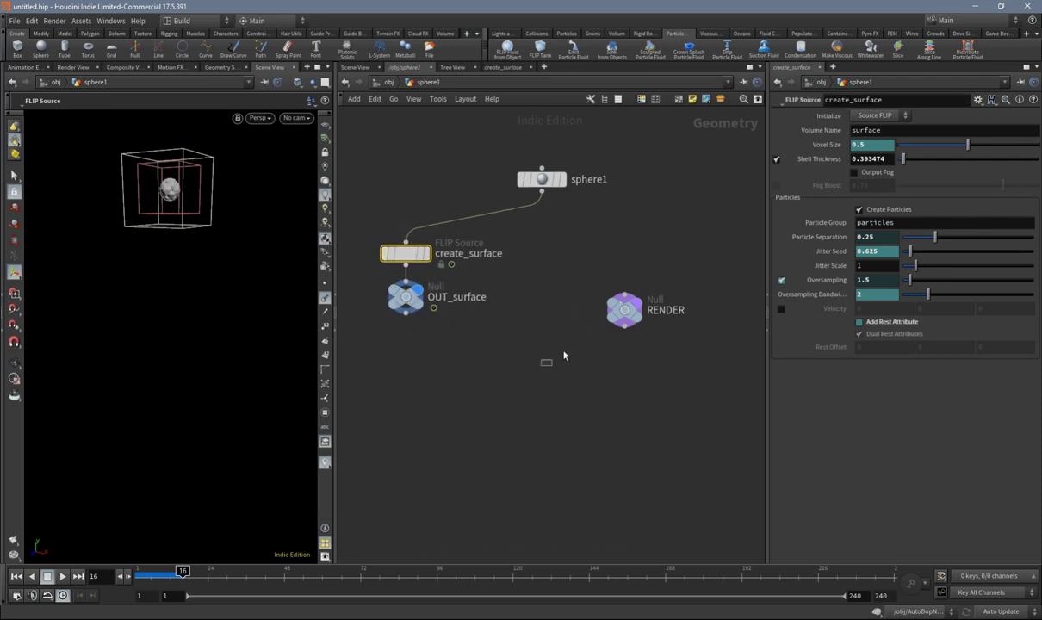
Delete the RENDER null and space OUT_surface farther below create_surface
left_click(624, 317)
key("Delete")
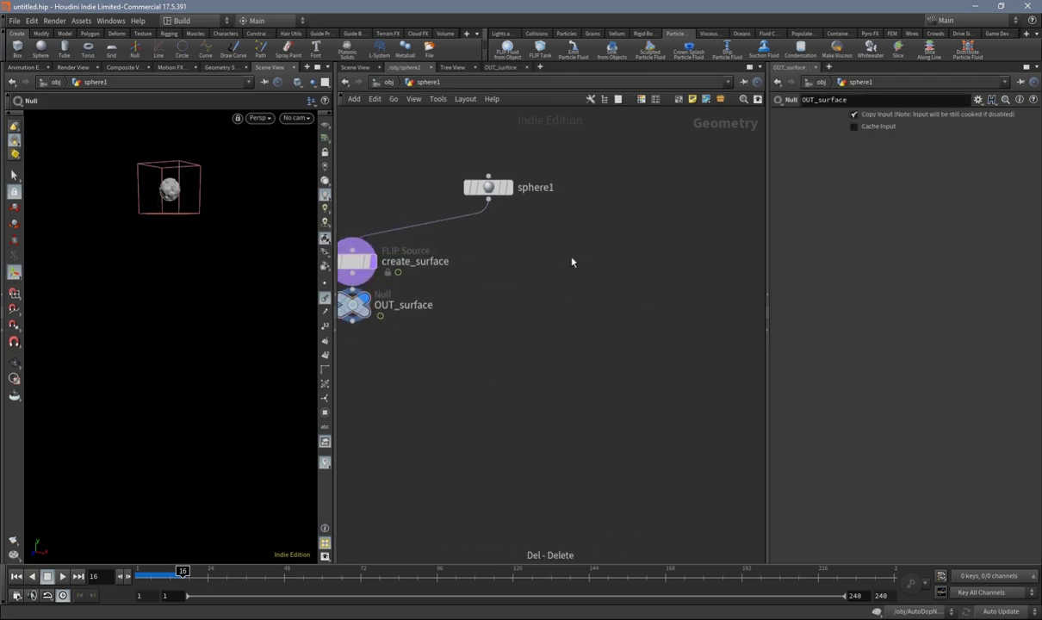
middle_click_drag(561, 273, 585, 270)
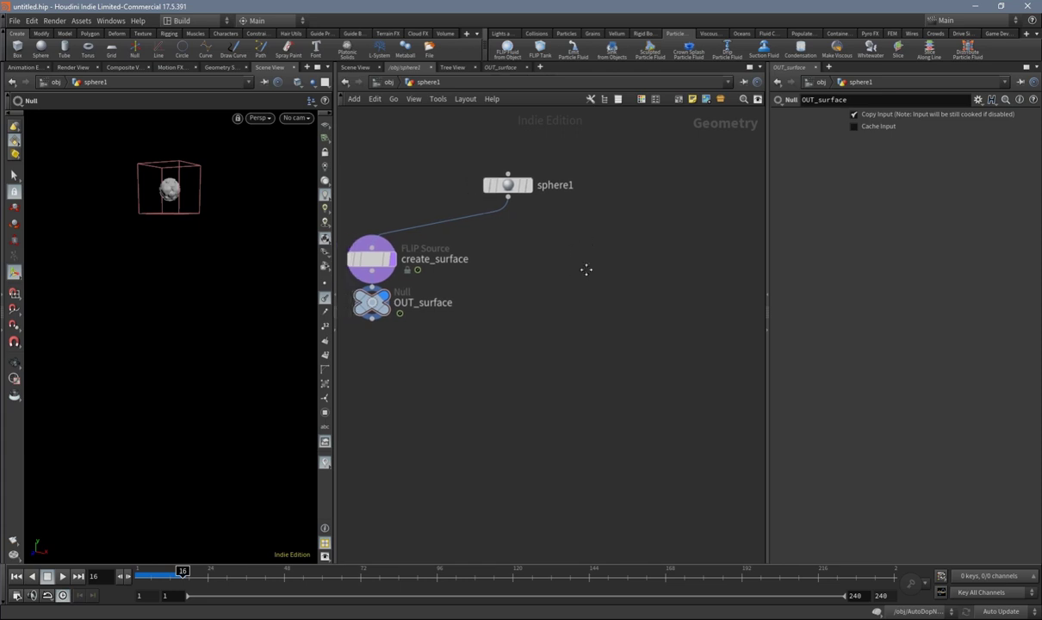
mouse_move(387, 306)
left_click(561, 238)
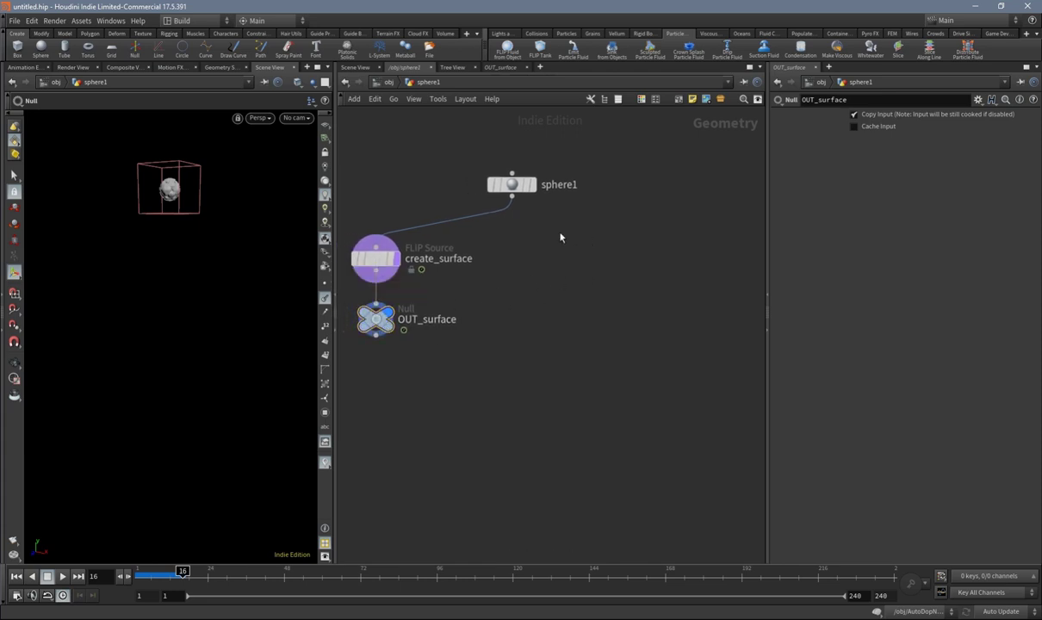
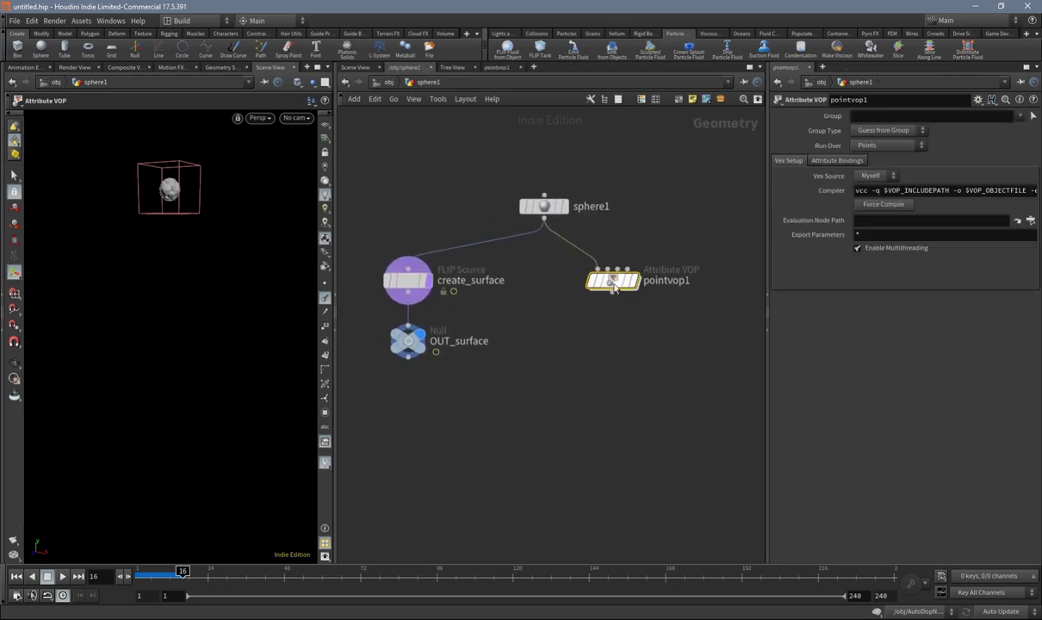
Add a Volume Rasterize Attributes node wired to the output of pointvop1 and place it directly below
mouse_move(617, 290)
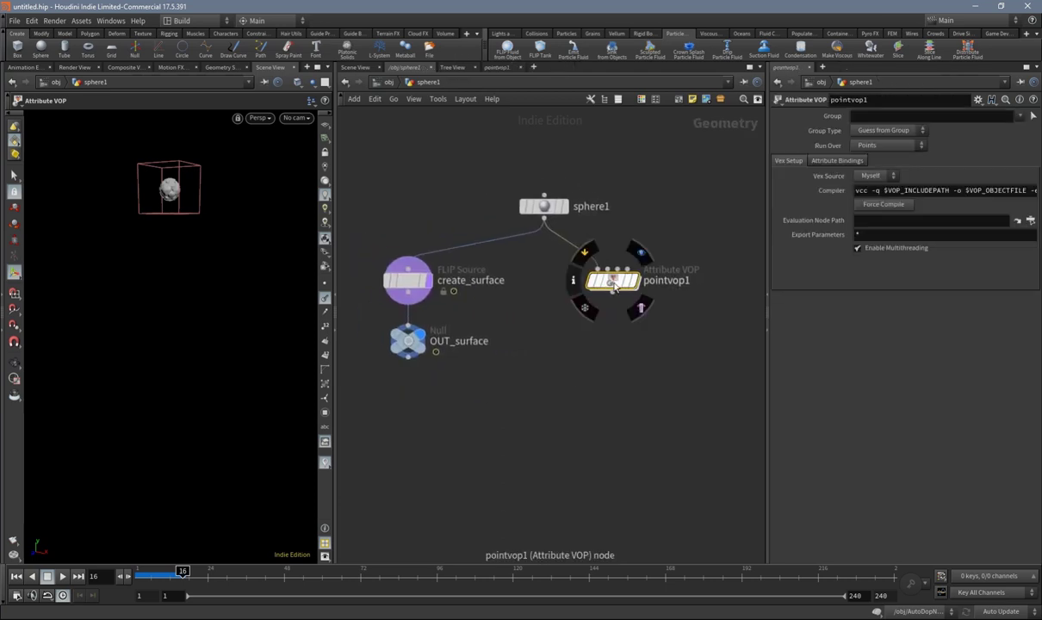
right_click(613, 287)
left_click(615, 277)
middle_click_drag(615, 279, 720, 284)
middle_click_drag(623, 339, 584, 335)
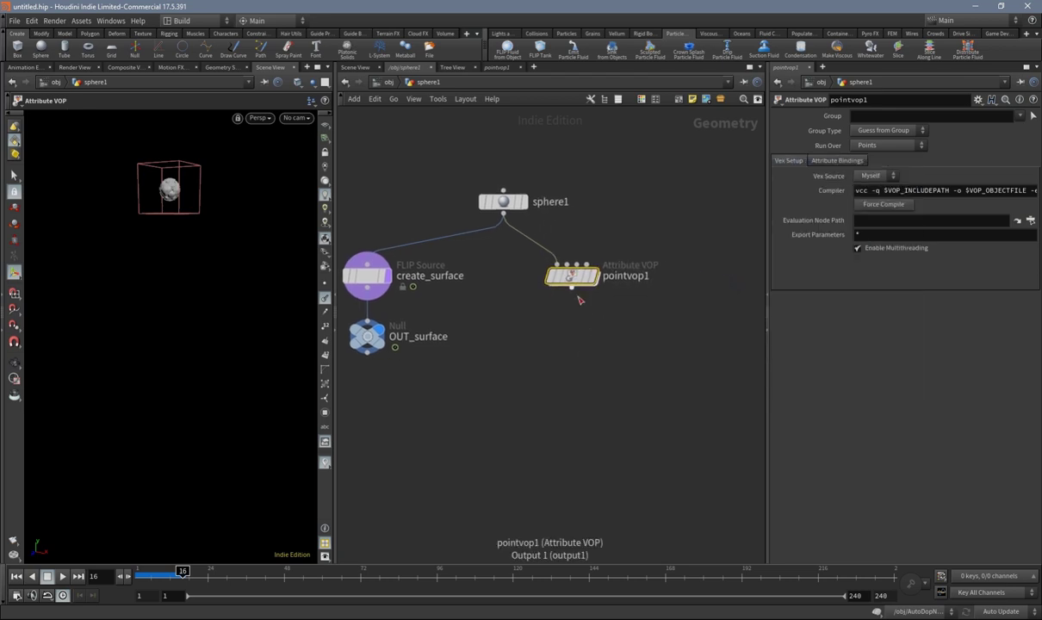
key("Tab")
mouse_move(582, 351)
type("raster")
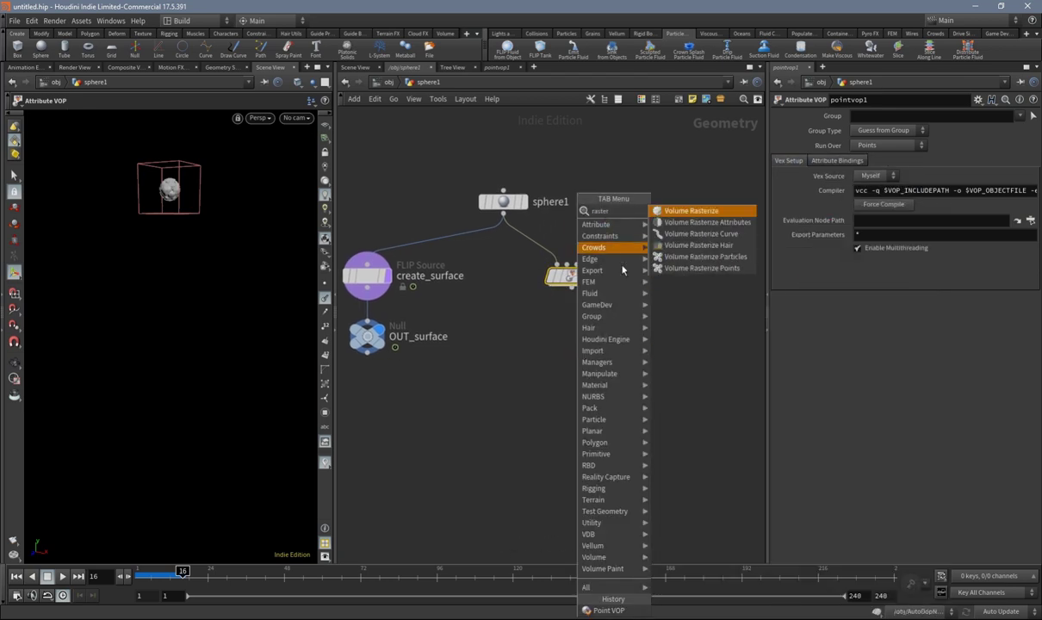
left_click(716, 222)
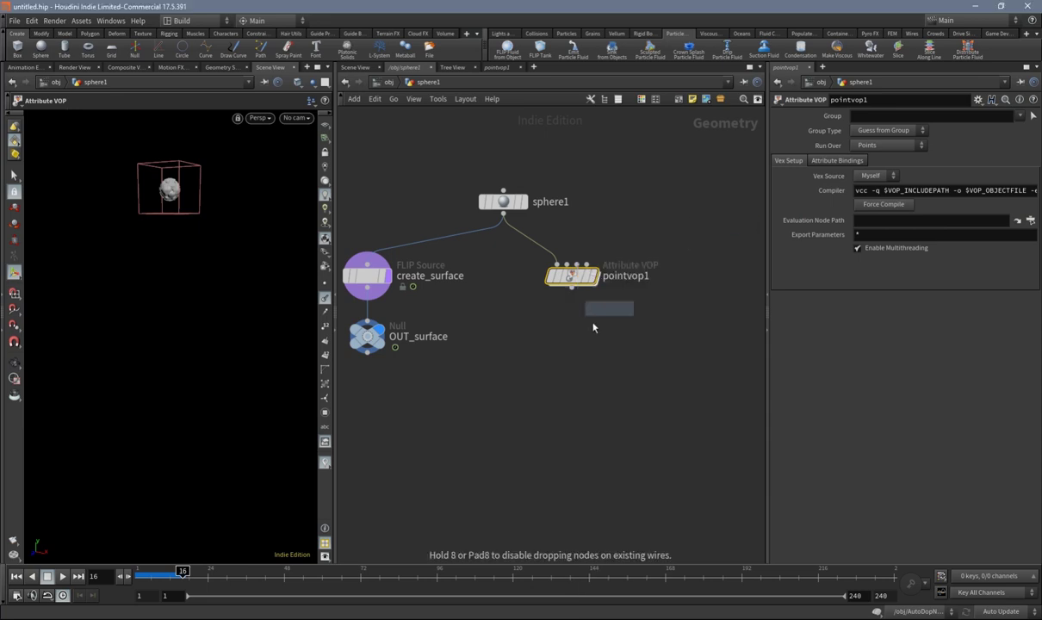
left_click(572, 358)
middle_click_drag(620, 319, 611, 307)
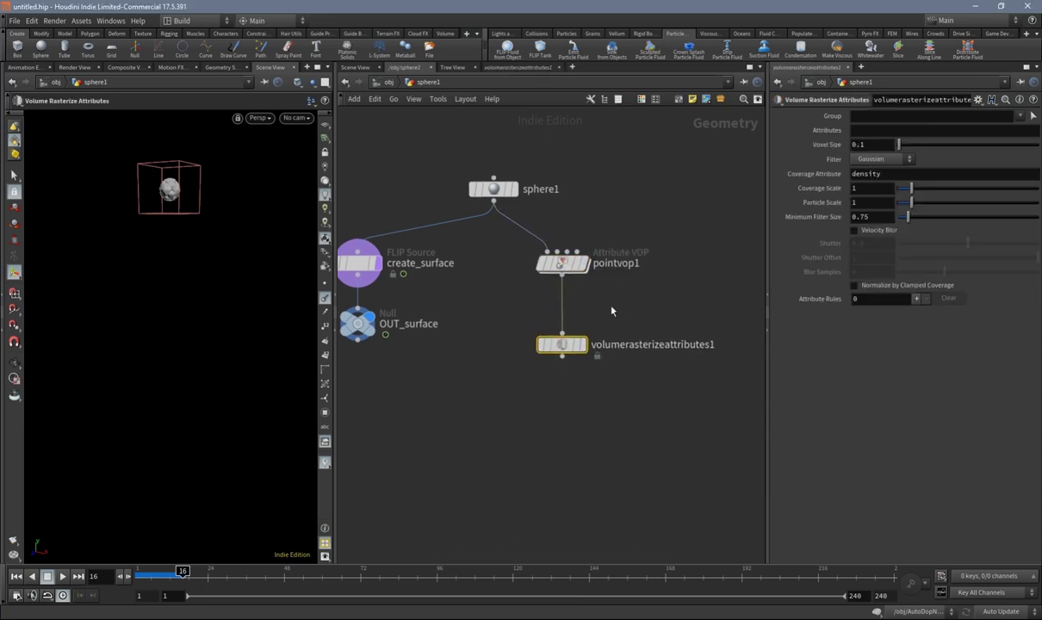
left_click_drag(569, 344, 568, 324)
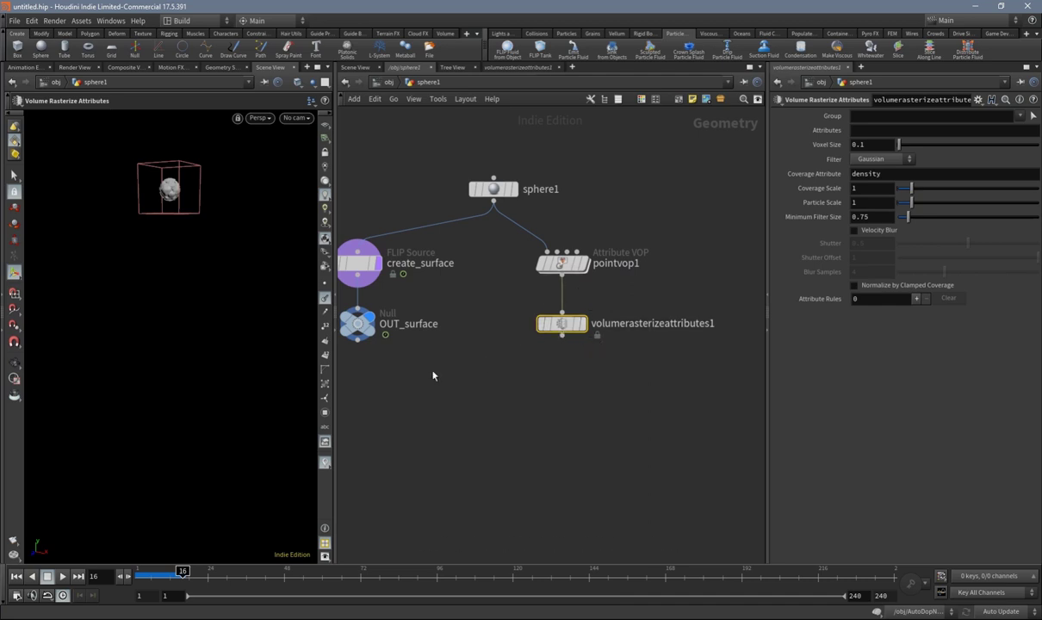
Set the attribute to rasterize on the Volume Rasterize Attributes node to v
mouse_move(566, 326)
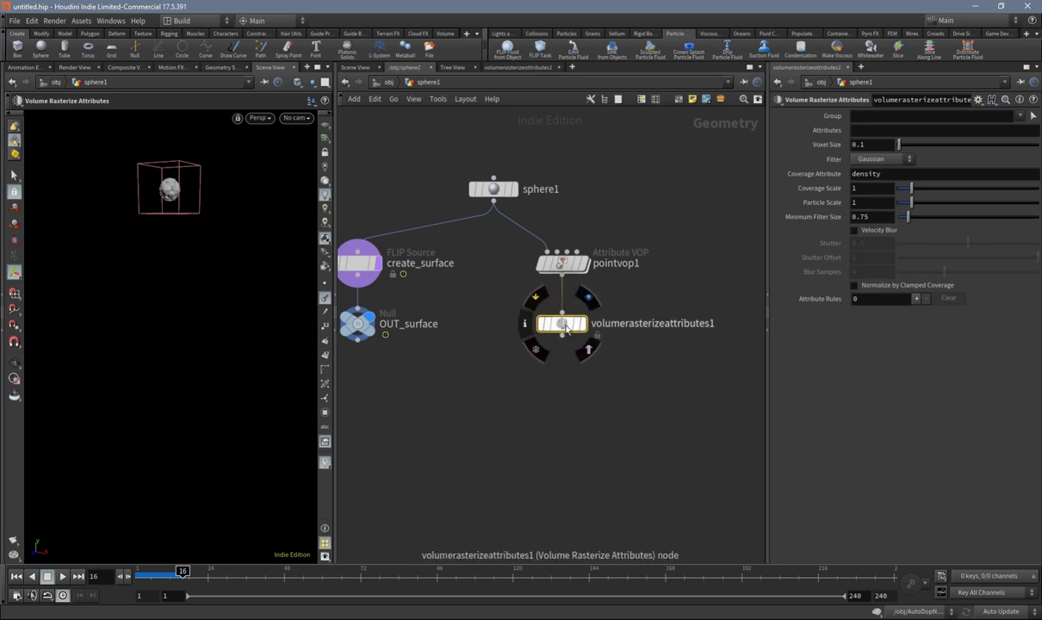
left_click(860, 129)
type("v")
key("Return")
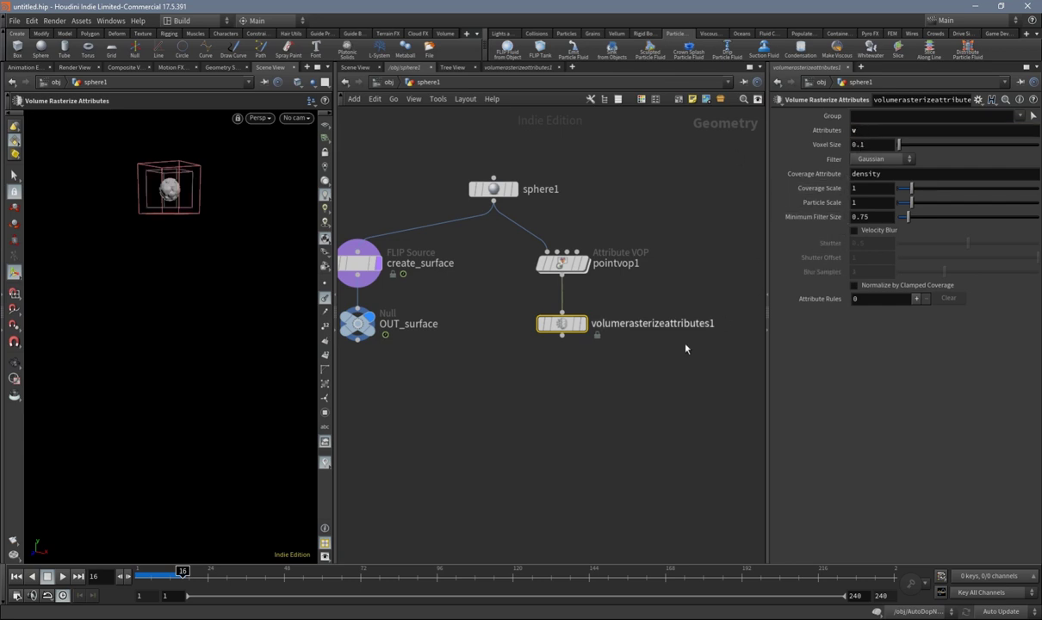
Add a Volume Trail node wired to the output of volumerasterizeattributes1 and place it below
middle_click_drag(574, 353, 580, 330)
left_click(567, 311)
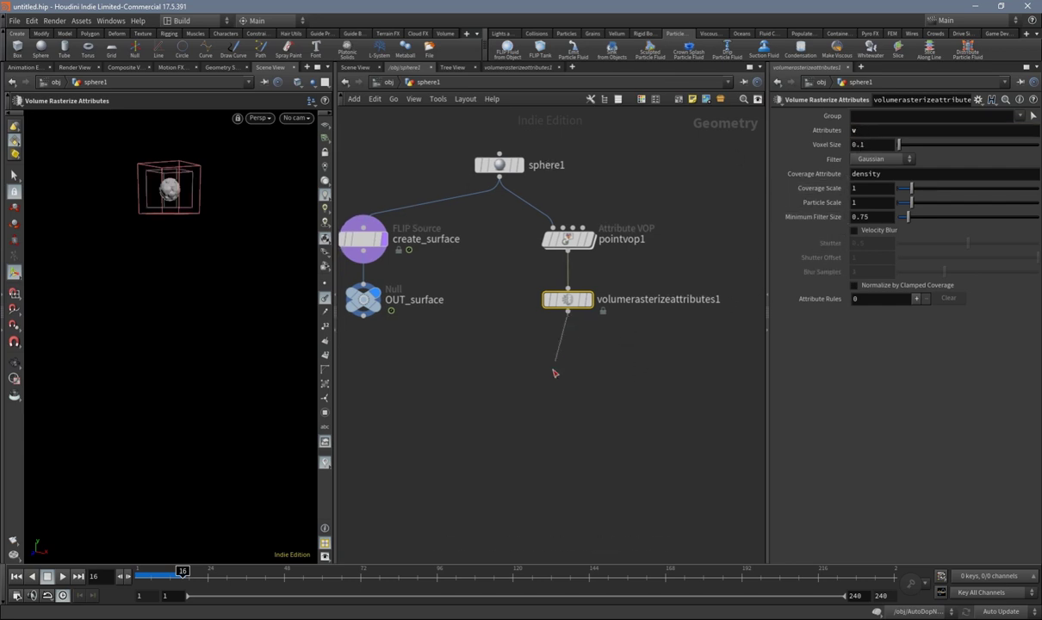
left_click(523, 413)
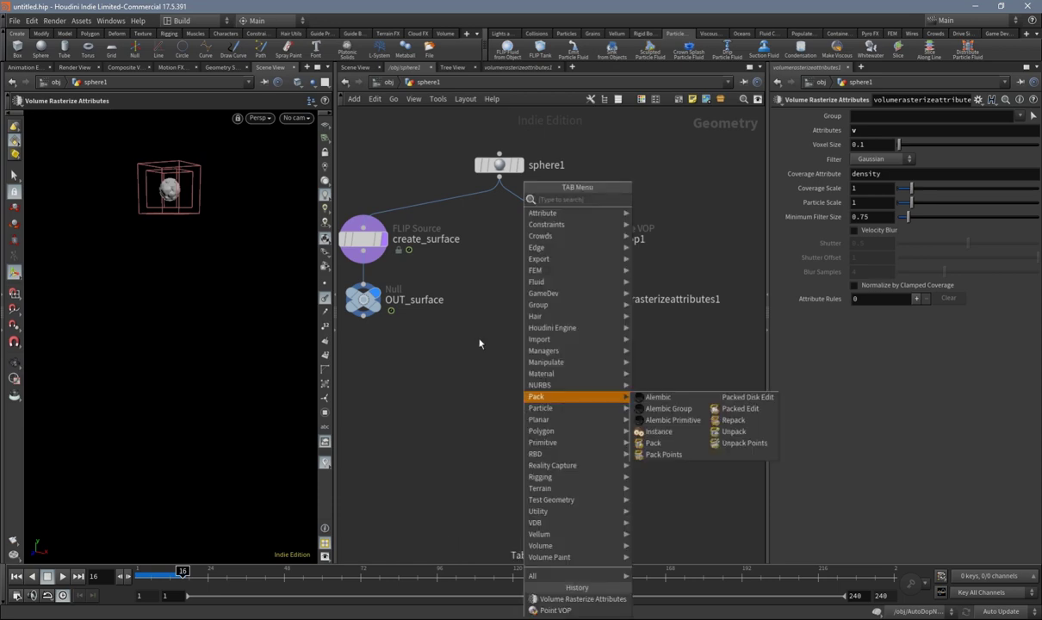
type("volt")
key("Return")
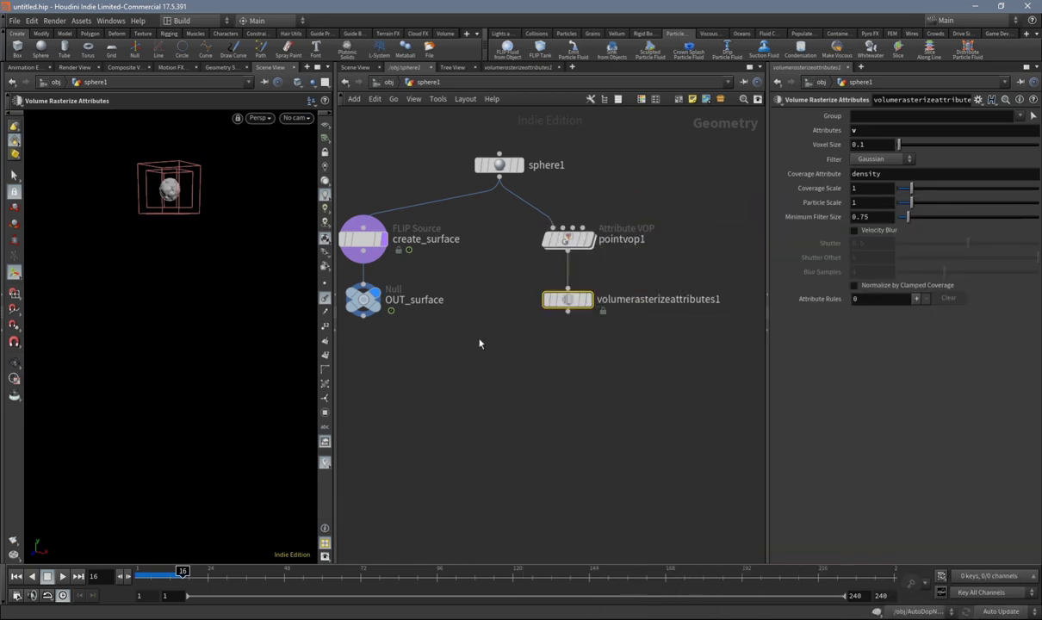
Connect sphere1 to the first input of volumetrail1 and volumerasterizeattributes1 to its second input
left_click(499, 178)
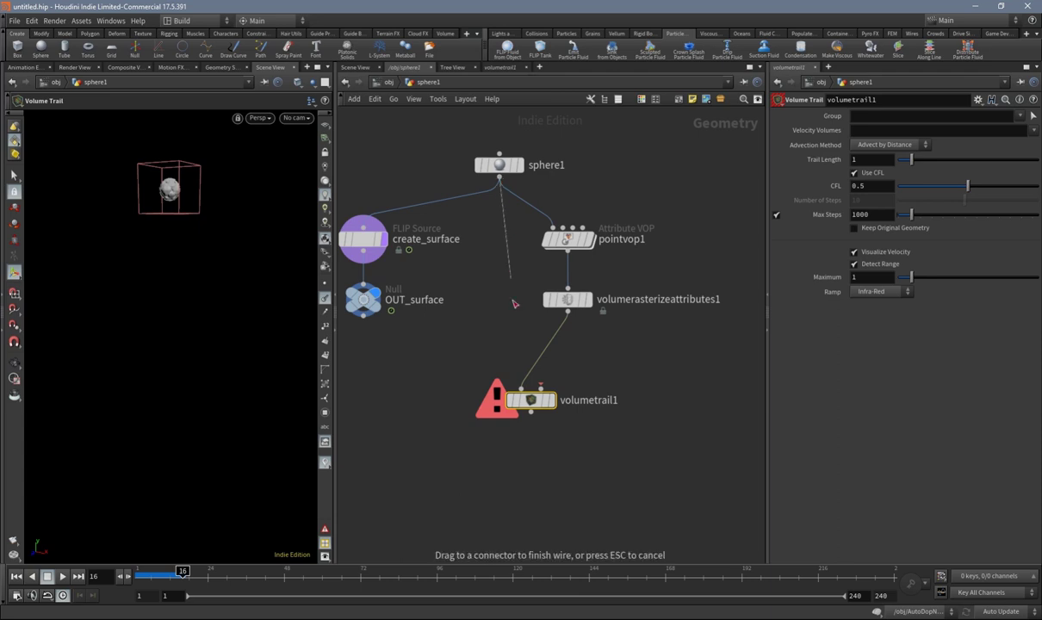
left_click(521, 389)
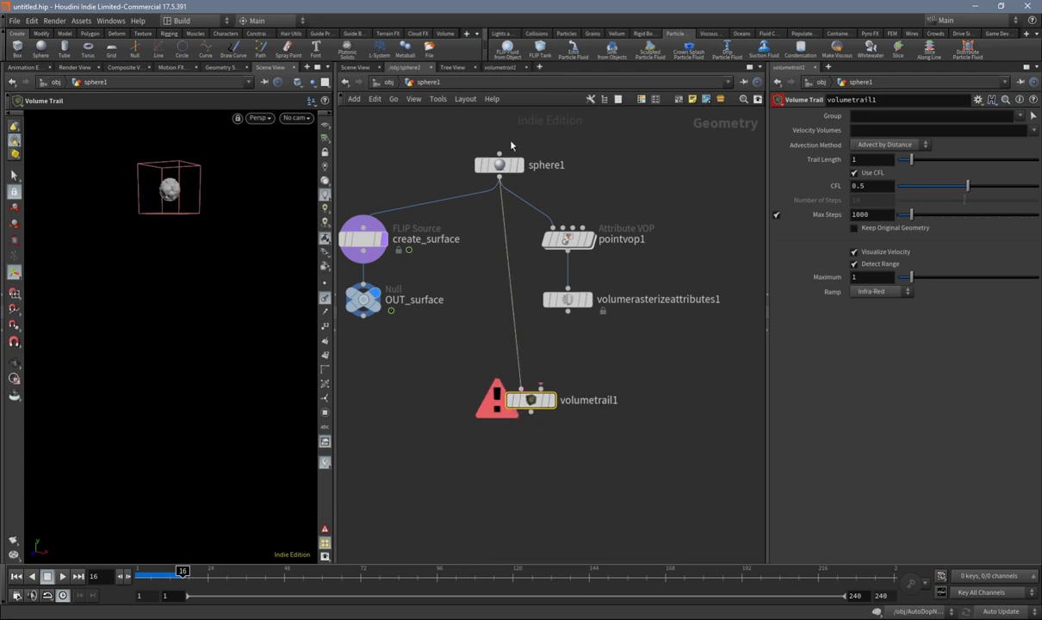
left_click(500, 164)
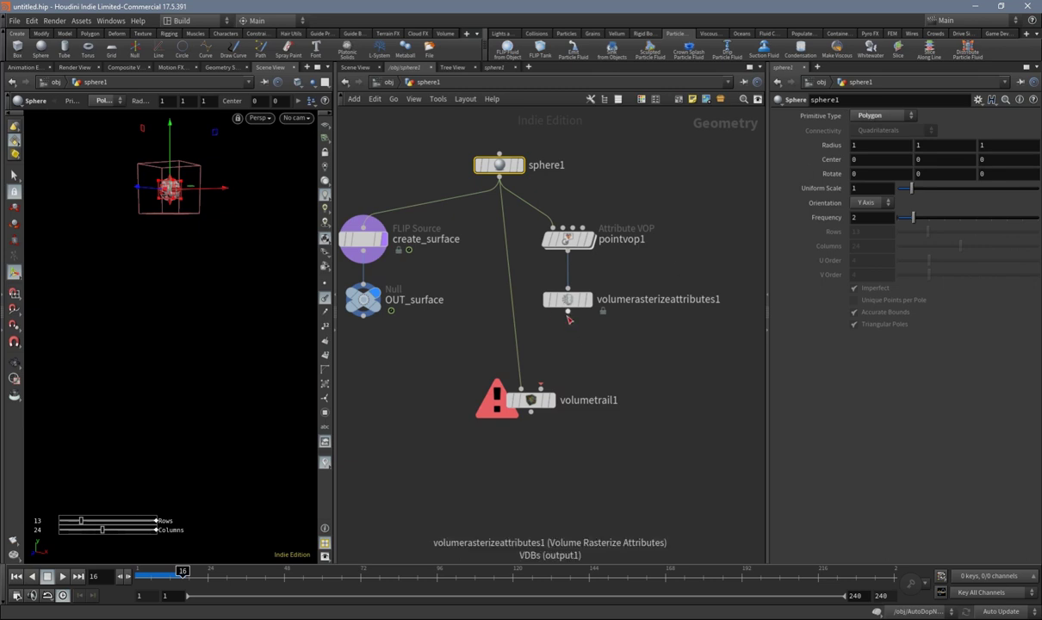
left_click(568, 311)
left_click(541, 390)
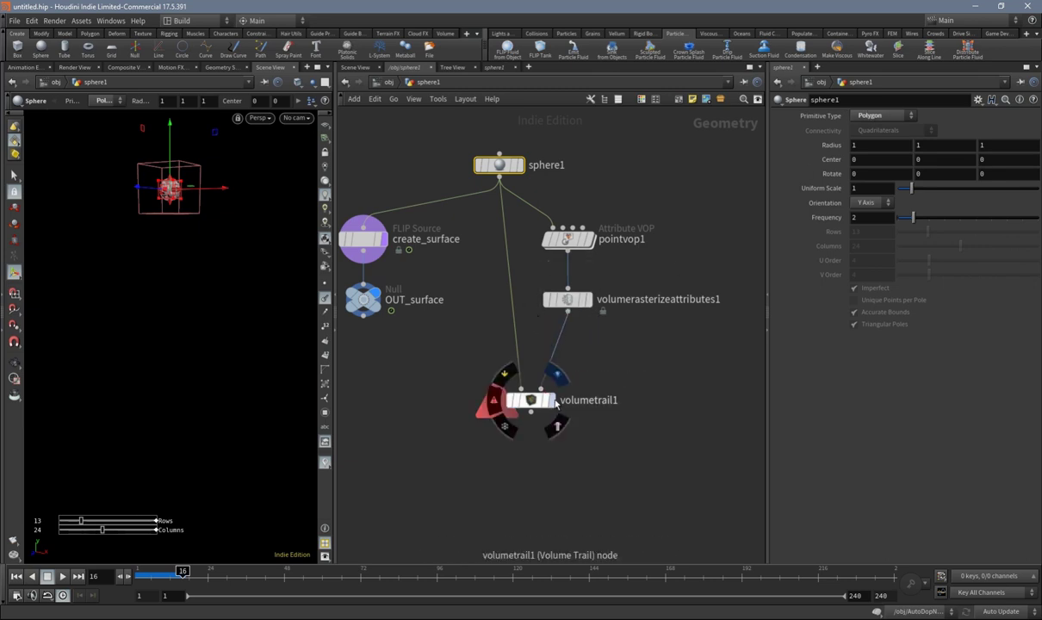
Display the volumetrail1 output and examine the velocity trails around the sphere from several angles
left_click(555, 372)
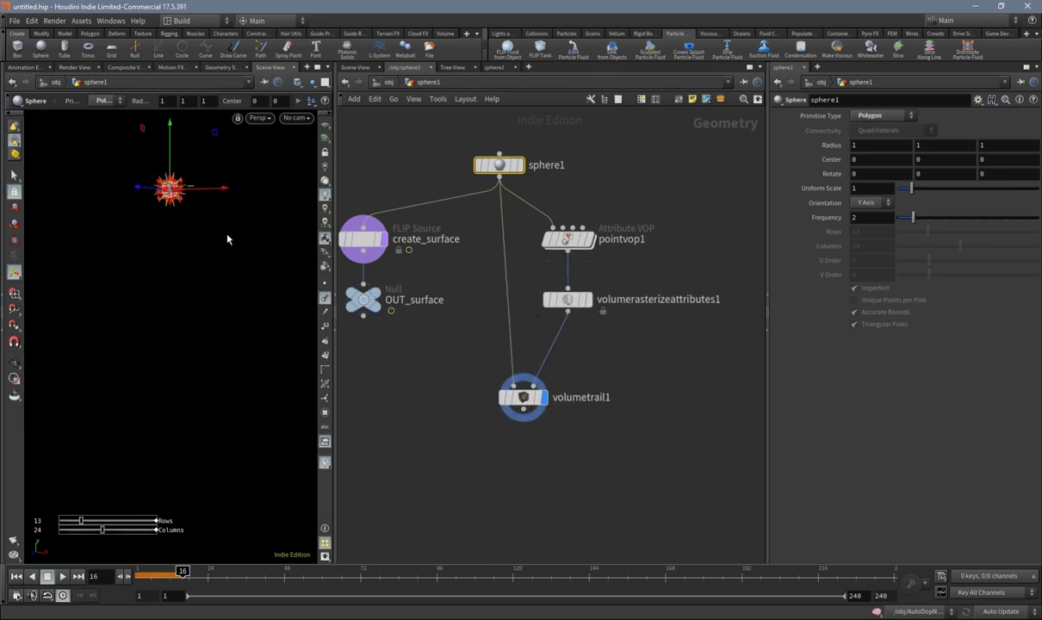
key("s")
key("Escape")
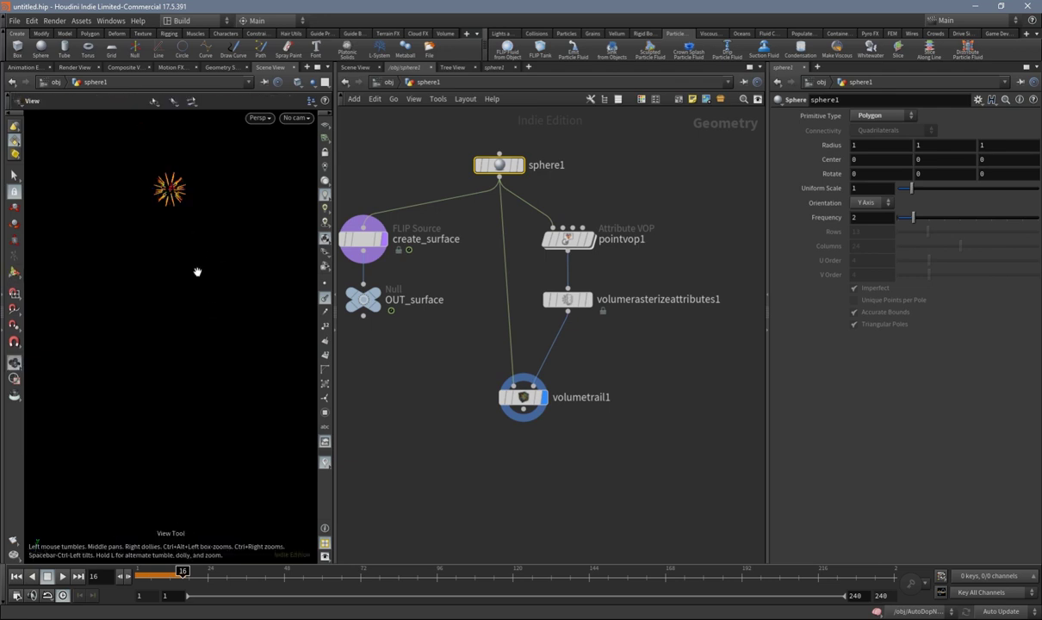
key("f")
left_click_drag(240, 377, 270, 358)
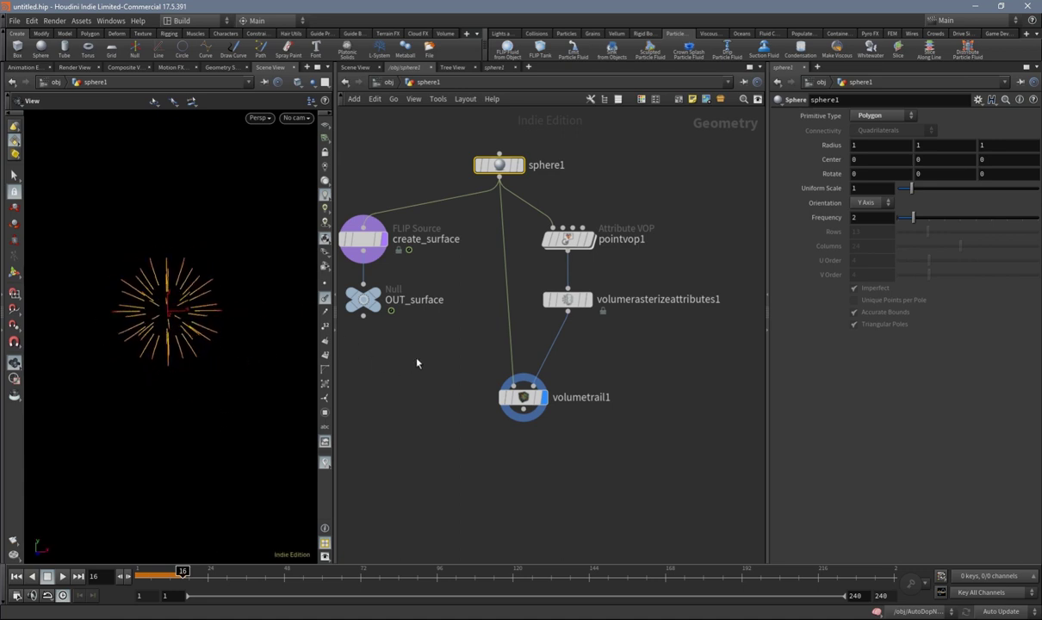
left_click_drag(239, 332, 207, 302)
Add a Null node wired to the output of volumetrail1, name it OUT_vel and align it underneath
middle_click_drag(520, 381, 514, 345)
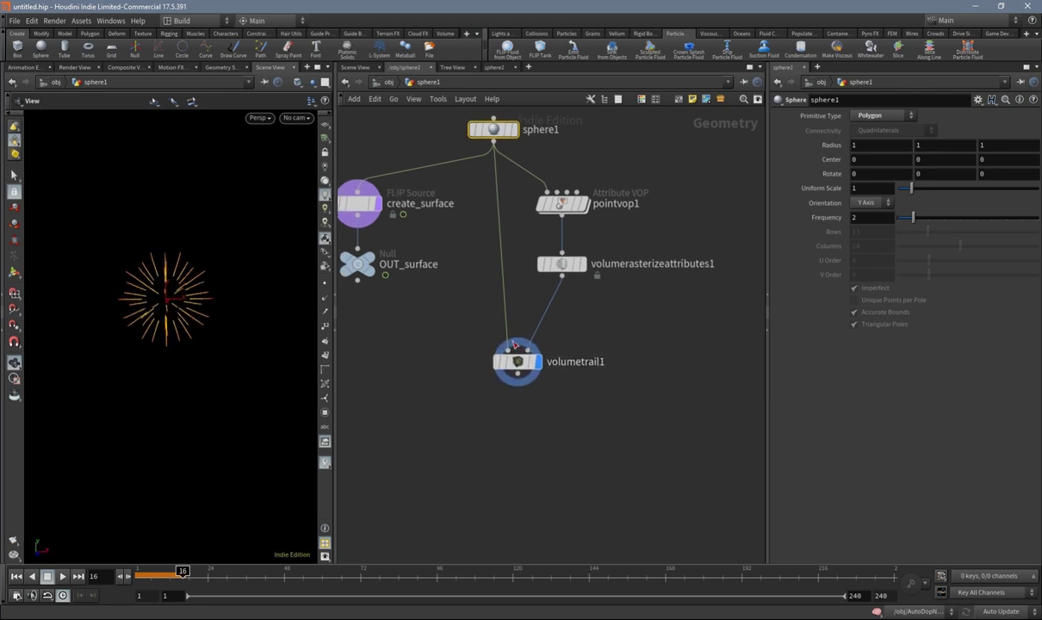
middle_click_drag(522, 282, 498, 298)
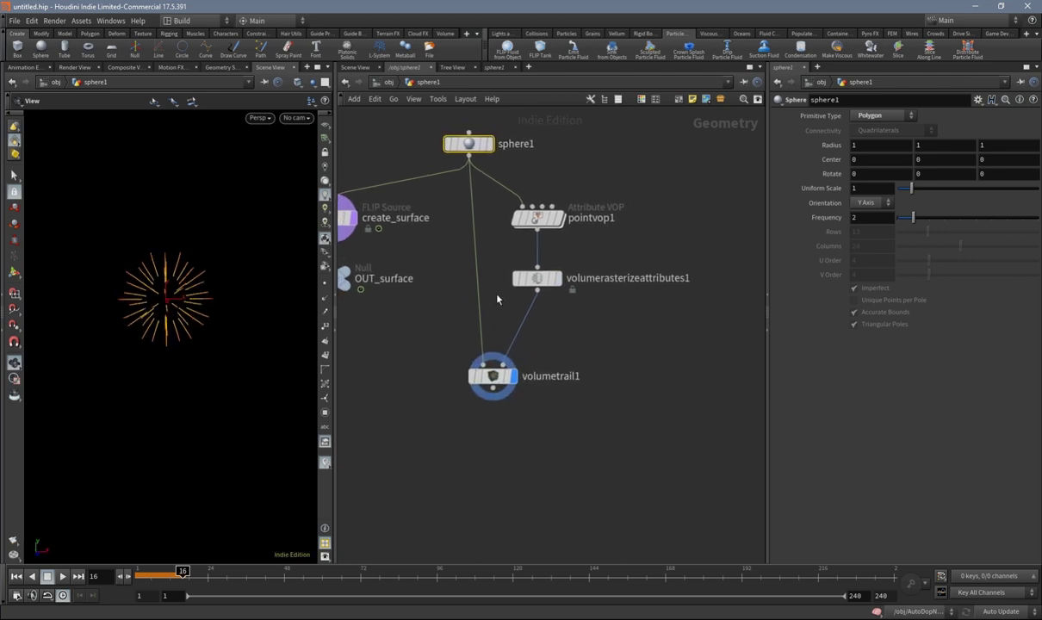
left_click_drag(495, 387, 484, 385)
left_click(501, 372)
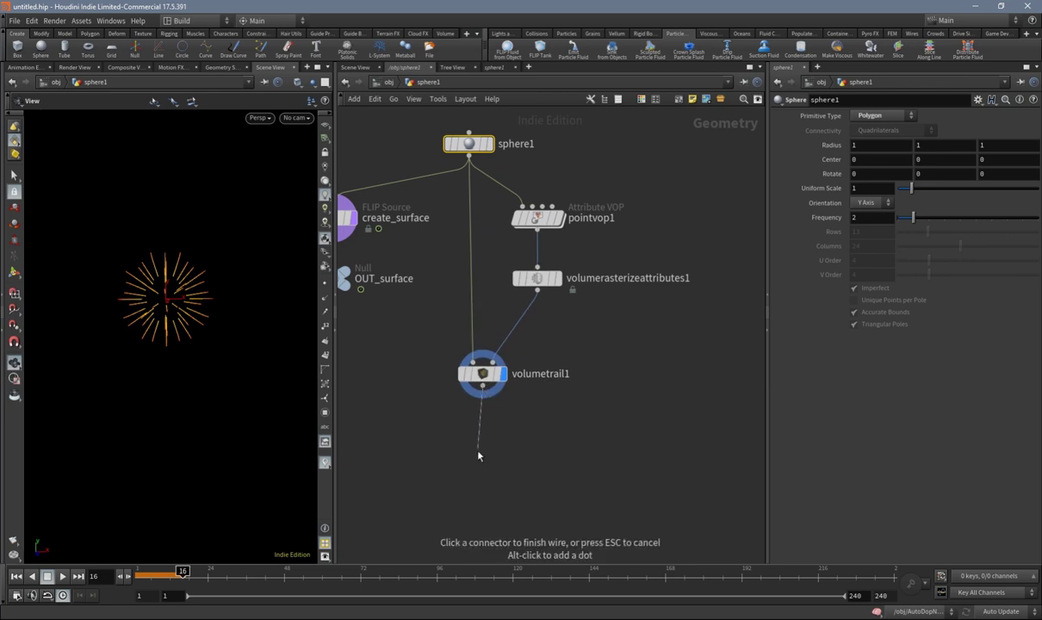
left_click(476, 444)
type("null")
key("Return")
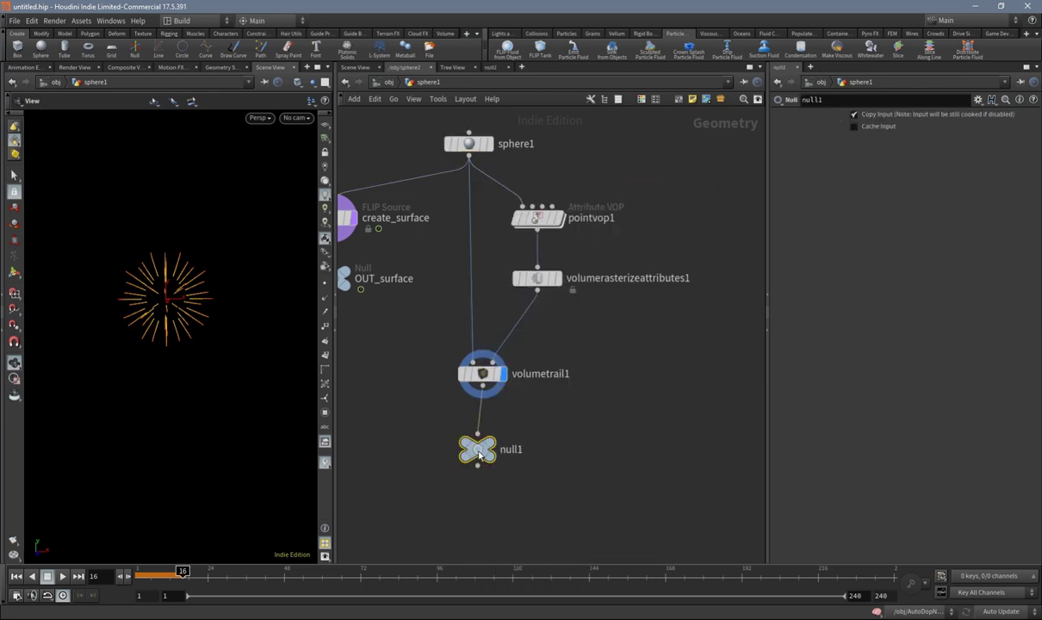
type("OU")
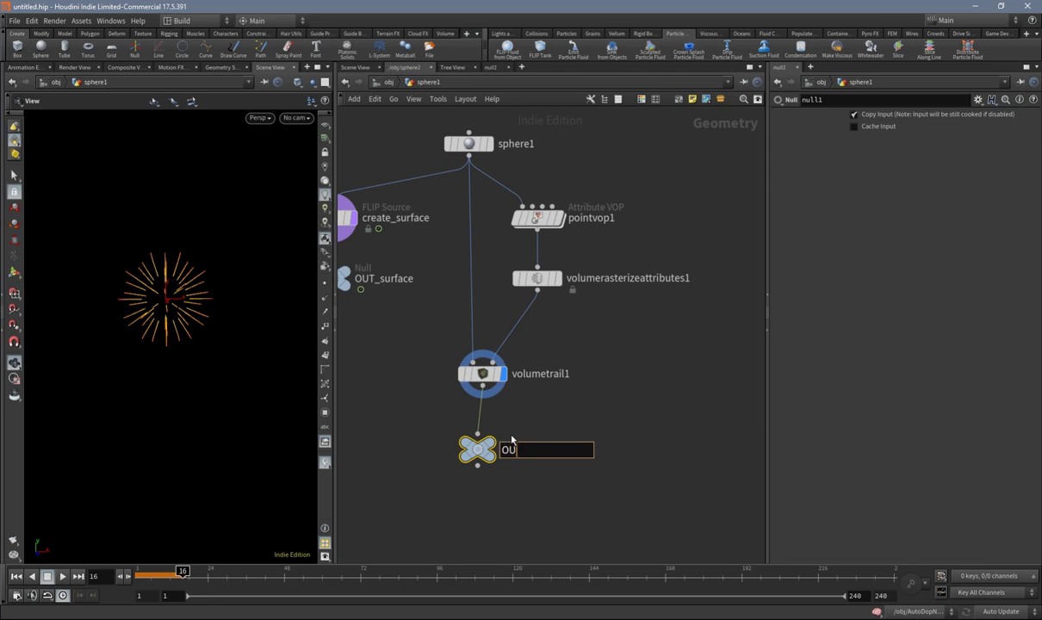
type("T_vel")
key("Return")
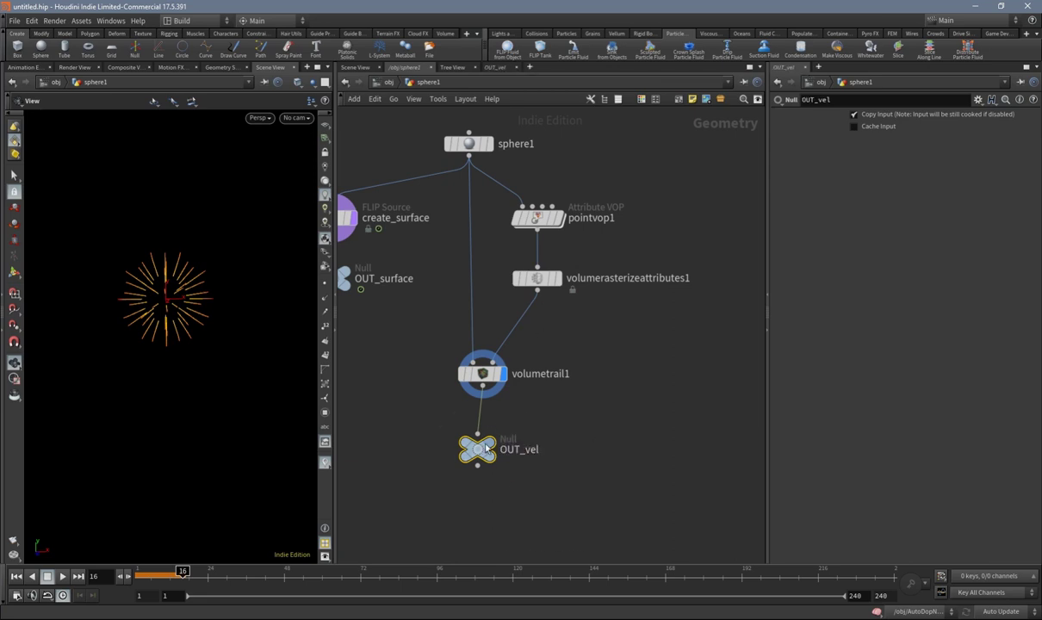
left_click_drag(472, 450, 477, 454)
Move OUT_vel beneath volumerasterizeattributes1 and feed it directly from that node's output instead of volumetrail1
middle_click(541, 283)
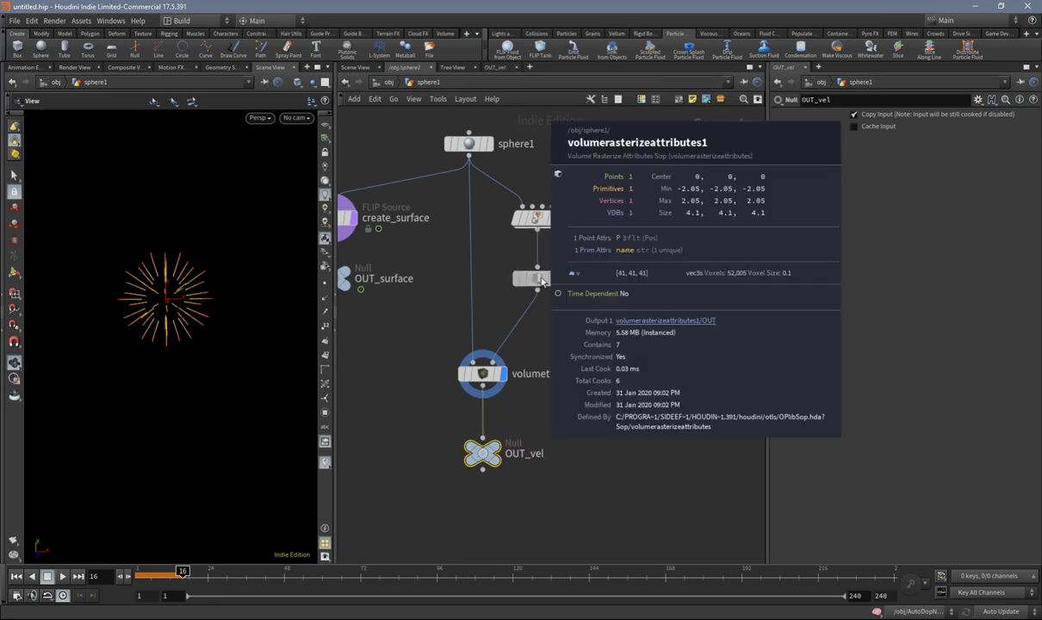
middle_click(484, 376)
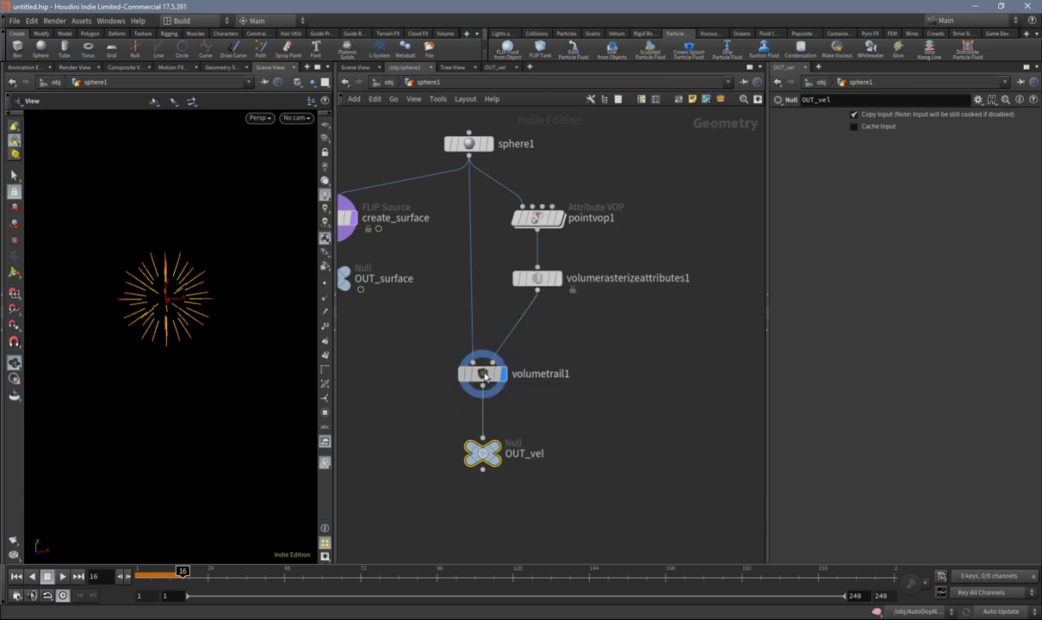
left_click_drag(485, 372, 471, 372)
left_click_drag(483, 450, 535, 430)
left_click_drag(538, 291, 556, 438)
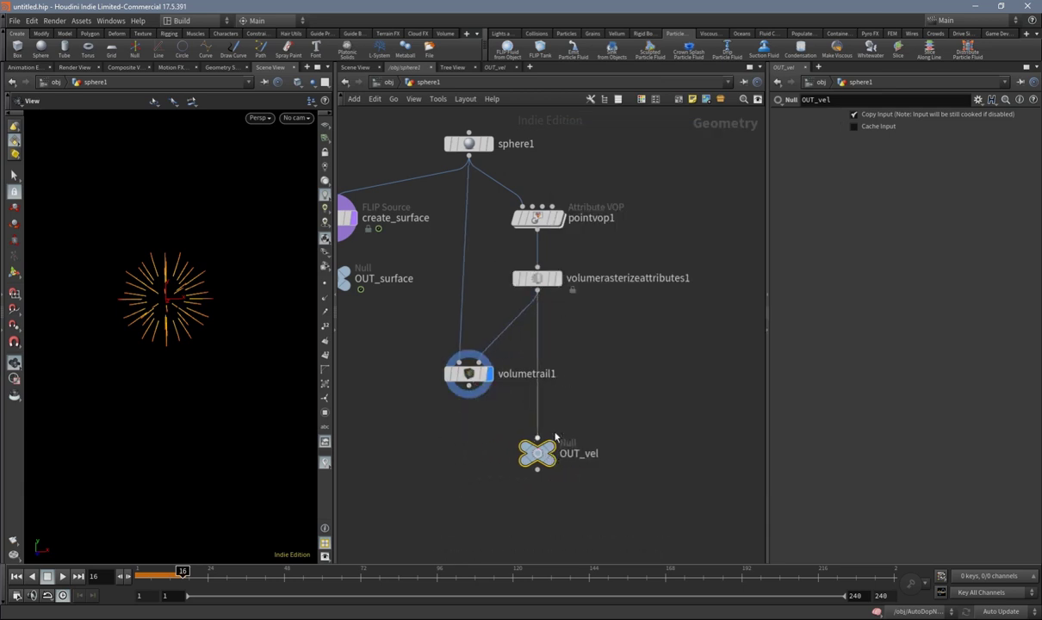
middle_click(540, 282)
Add a Volume Slice node beside the OUT_vel wire, connect it to volumerasterizeattributes1 and display it
key("Tab")
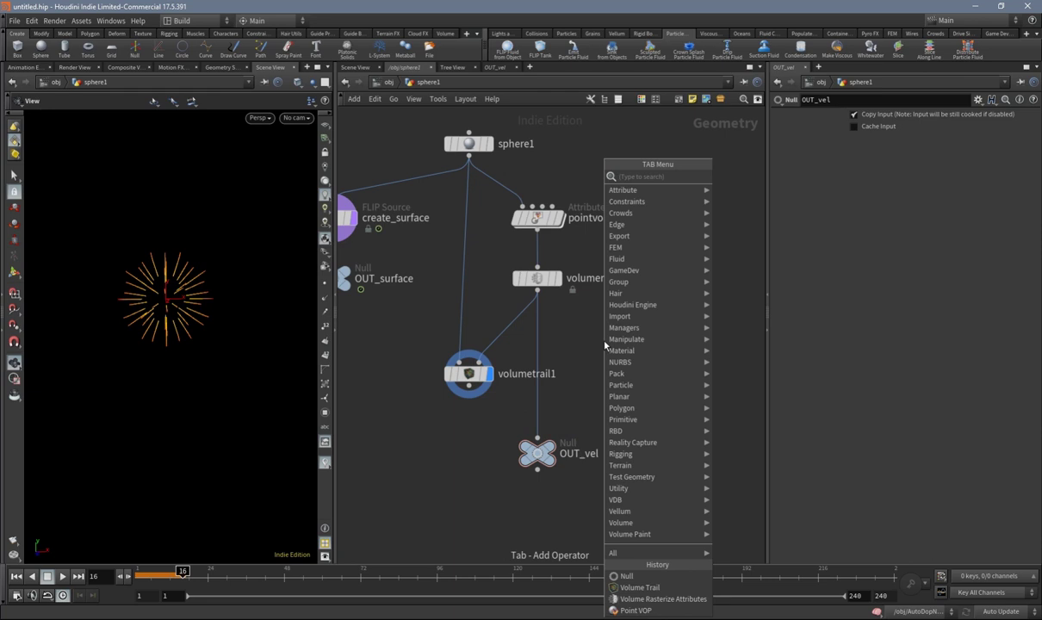
type("slice")
left_click(739, 187)
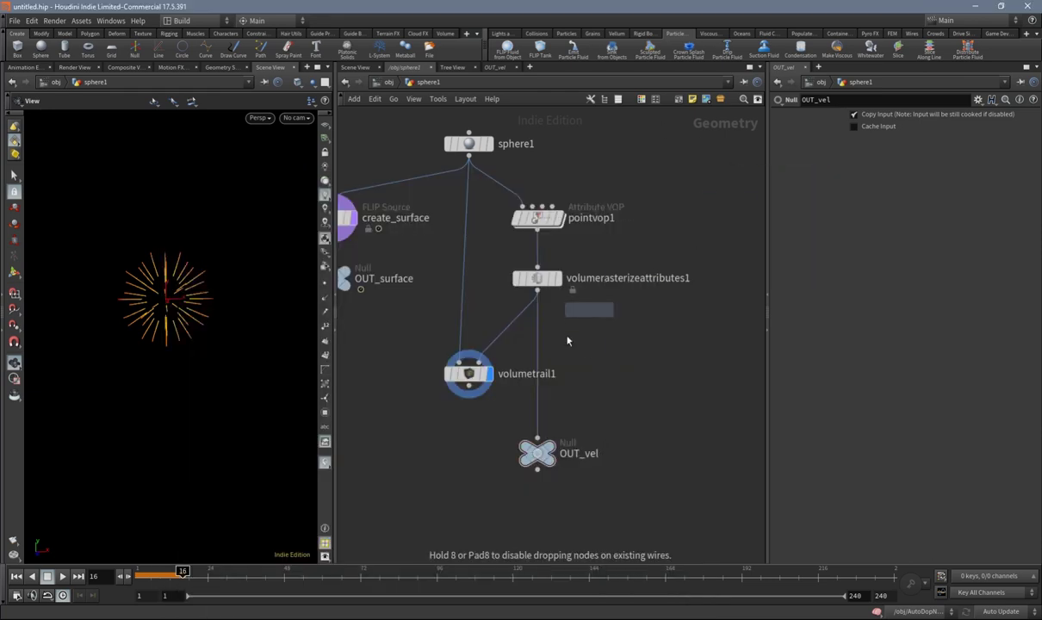
left_click(589, 351)
left_click_drag(538, 291, 589, 338)
left_click(609, 350)
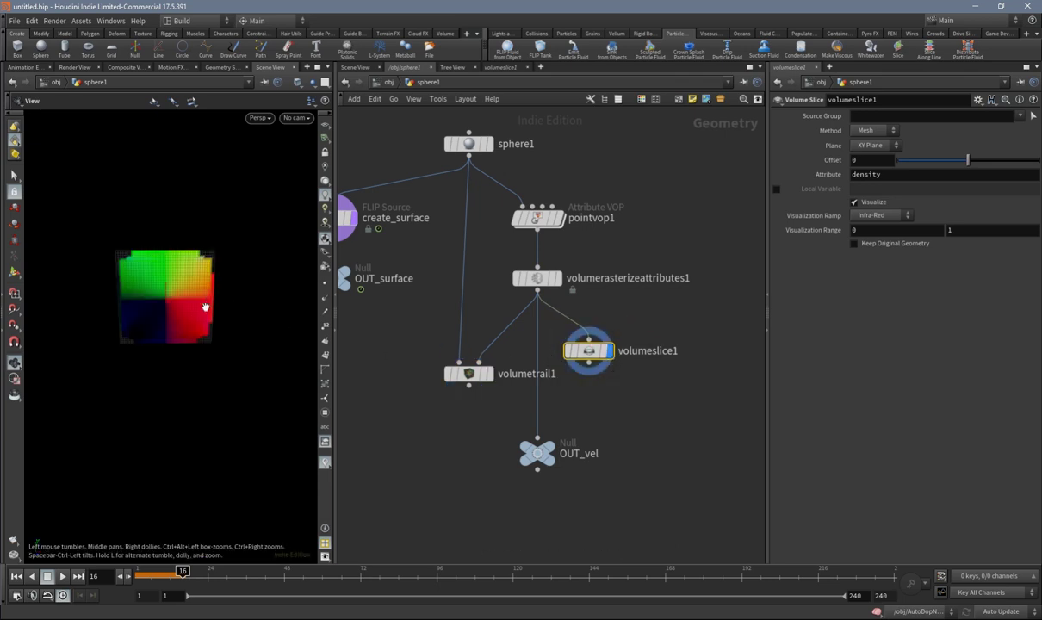
Move volumeslice1 farther away from the OUT_vel wire and inspect its node information
left_click_drag(205, 308, 179, 293)
left_click_drag(593, 356, 619, 379)
middle_click(619, 380)
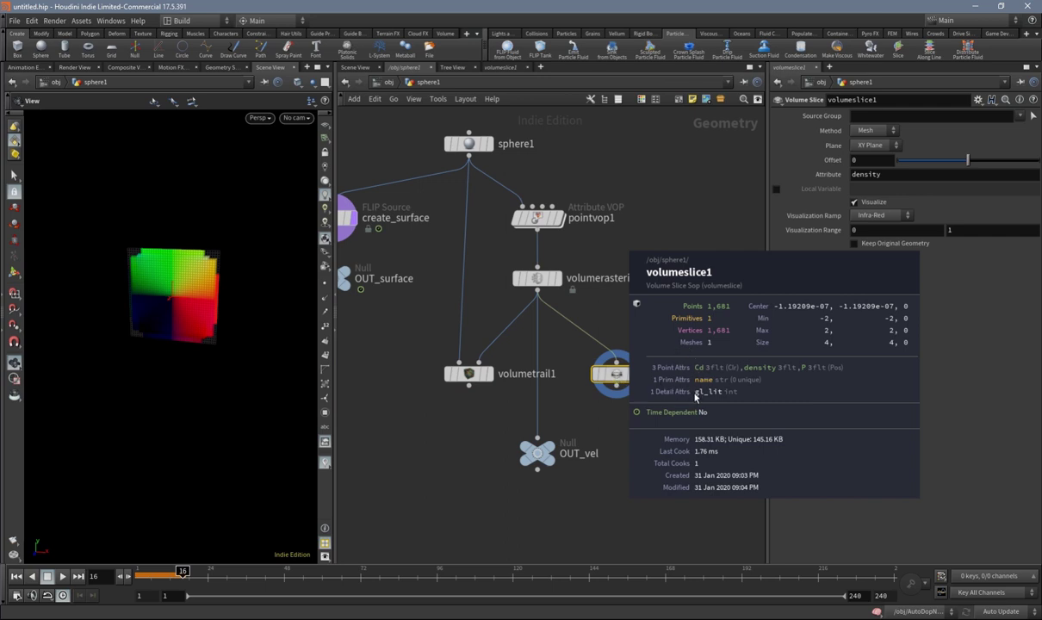
mouse_move(618, 396)
Try feeding OUT_vel from volumeslice1, and restore its connection to volumerasterizeattributes1
left_click_drag(618, 396, 561, 435)
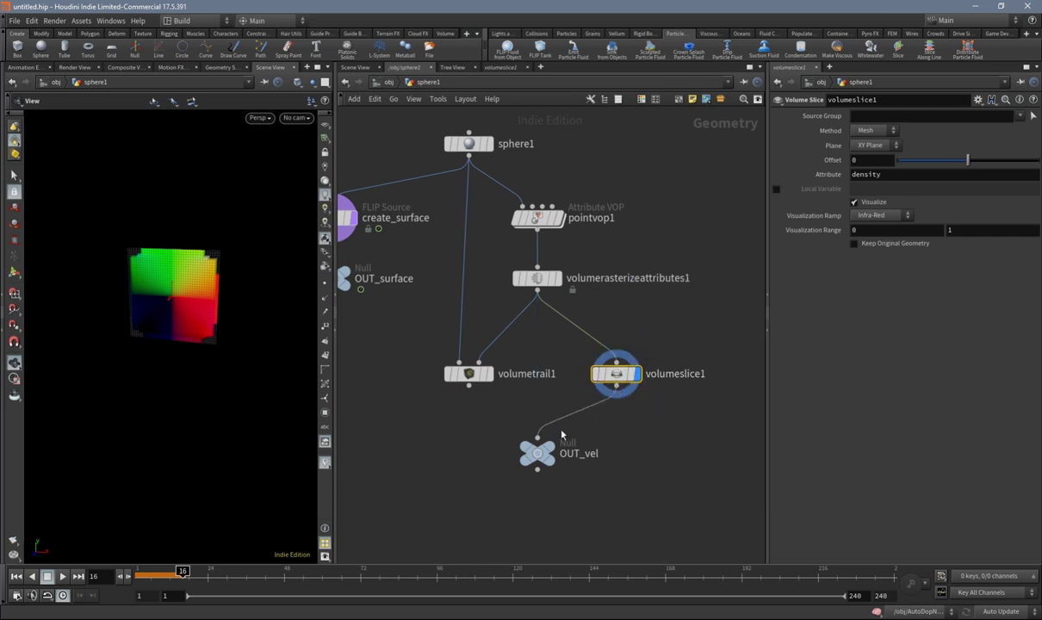
left_click_drag(541, 291, 540, 431)
left_click_drag(615, 376, 628, 376)
middle_click_drag(686, 335, 703, 362)
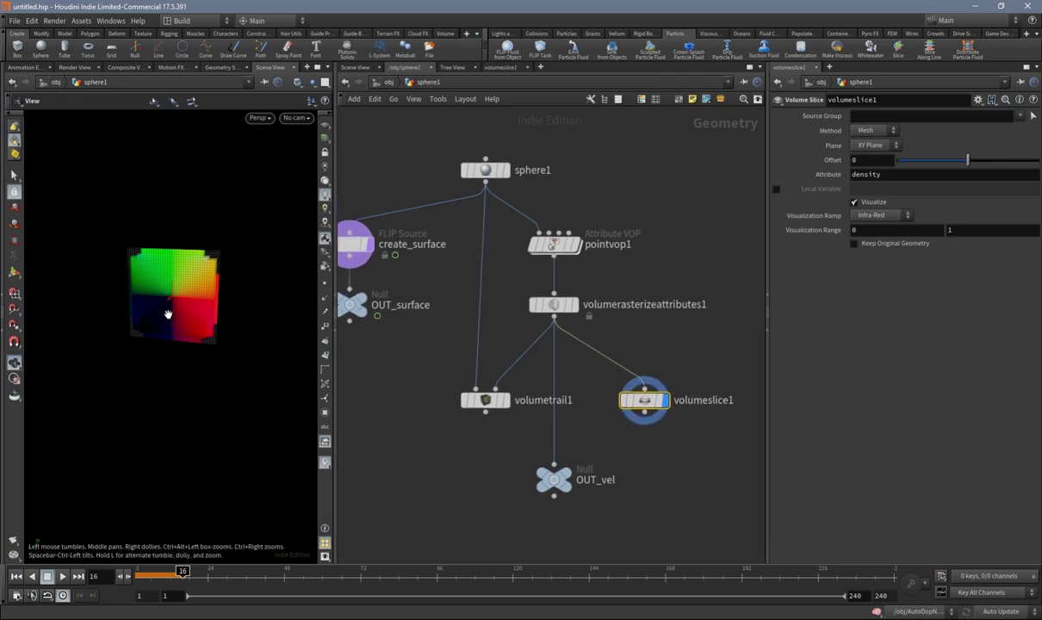
Enable Normalize by Clamped Coverage on volumerasterizeattributes1, toggling it to compare the effect on the velocity slice
left_click_drag(168, 315, 212, 309)
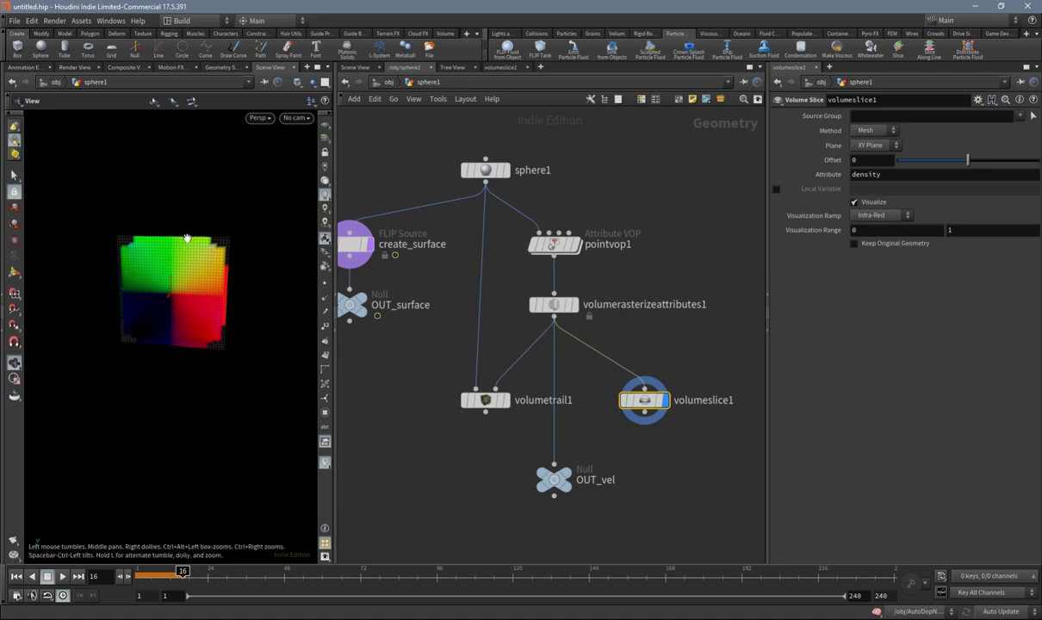
left_click_drag(159, 320, 192, 276)
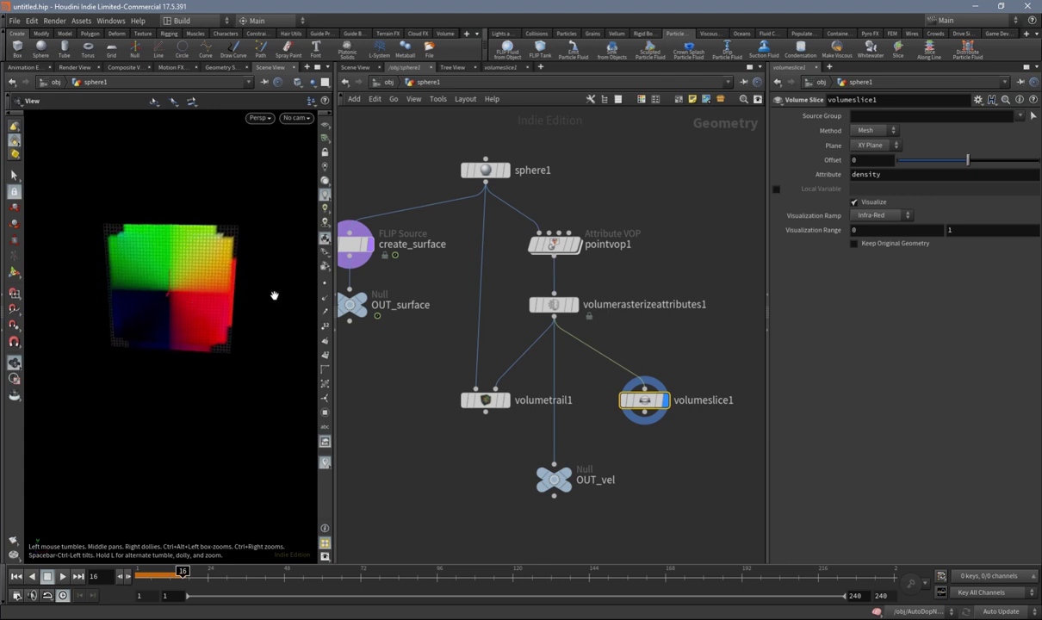
left_click(554, 304)
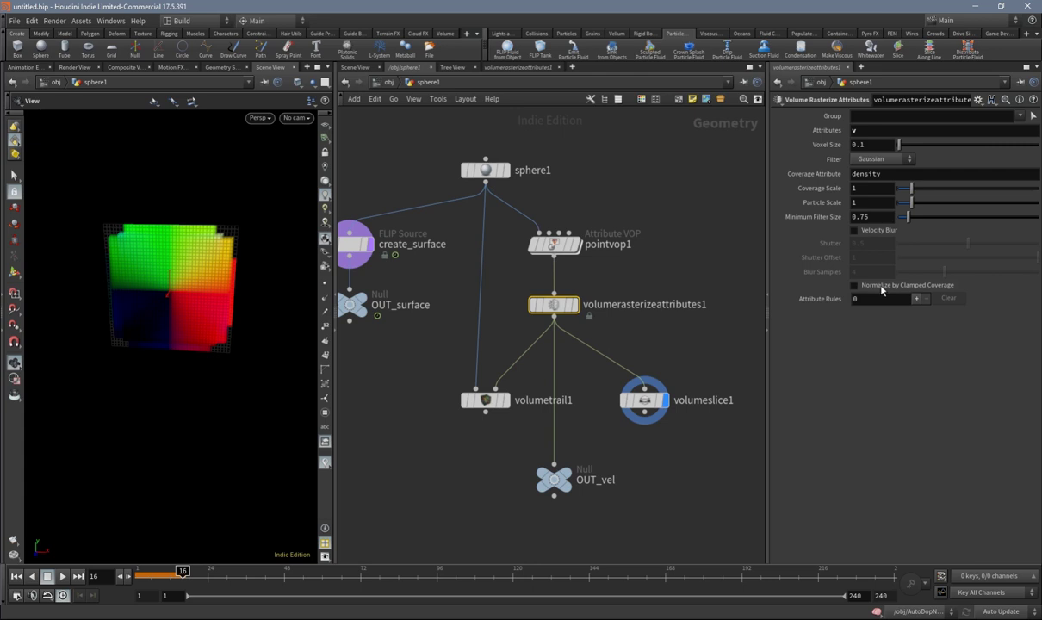
left_click(854, 285)
left_click(855, 285)
left_click(854, 286)
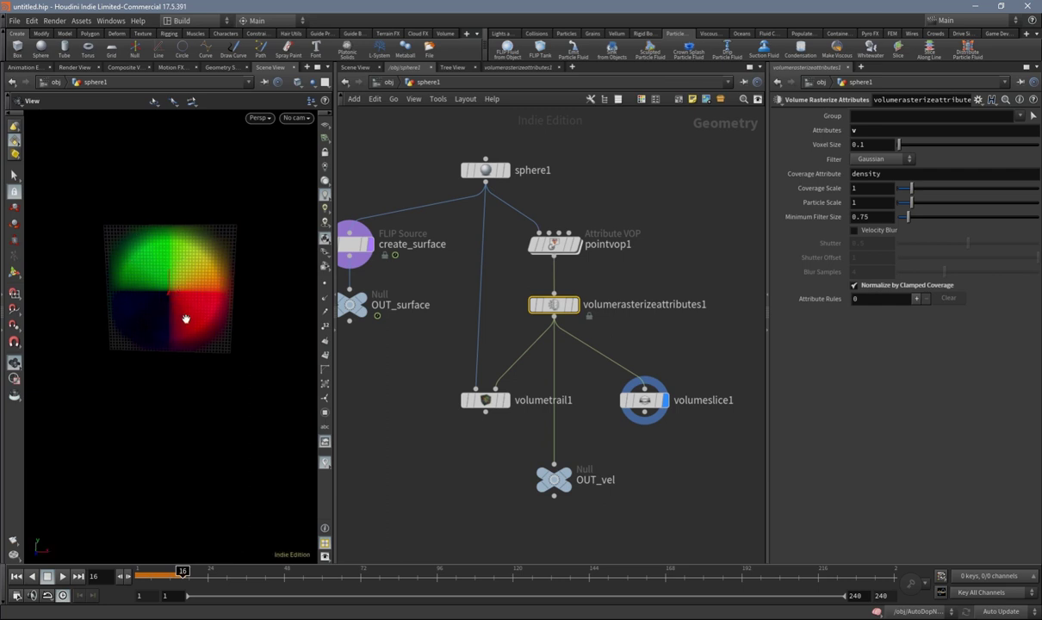
Display sphere1, volumerasterizeattributes1 and volumeslice1 in turn to compare the sphere's extent with the rasterized velocity
mouse_move(510, 175)
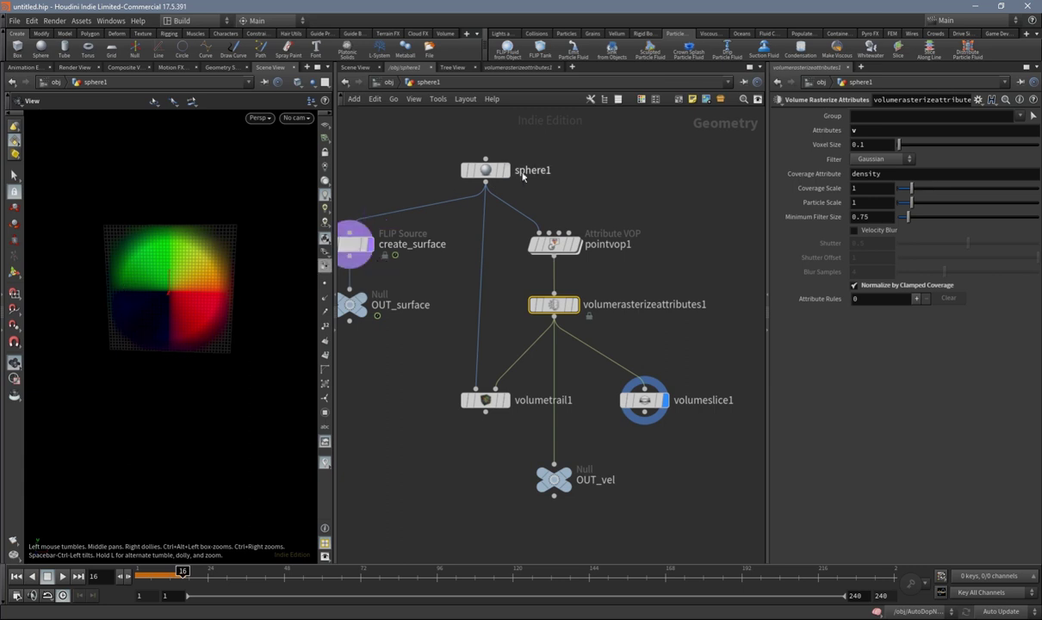
left_click(510, 176)
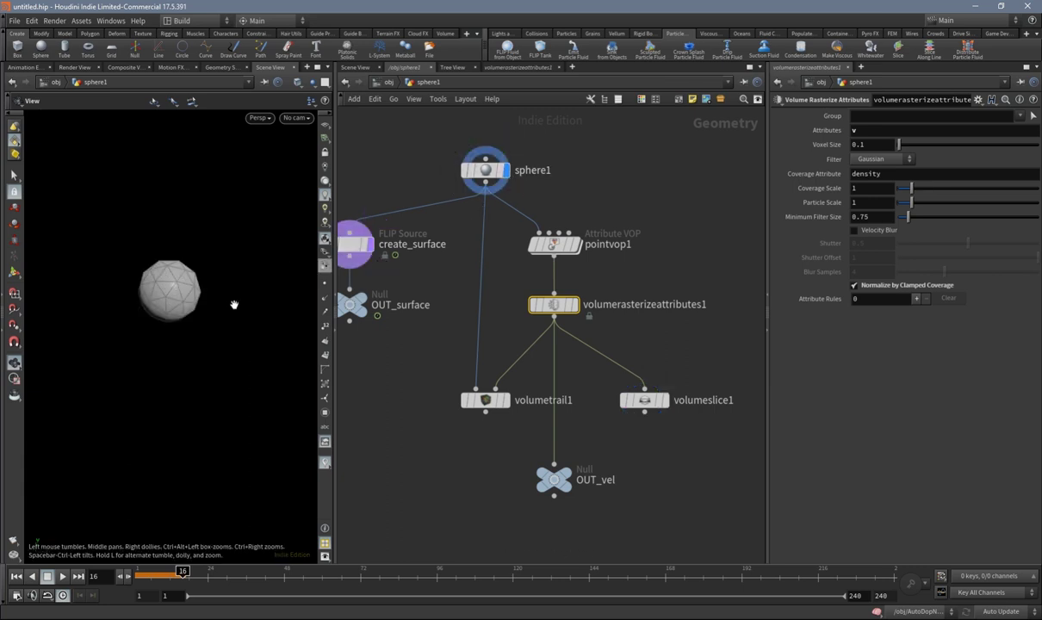
left_click(574, 305)
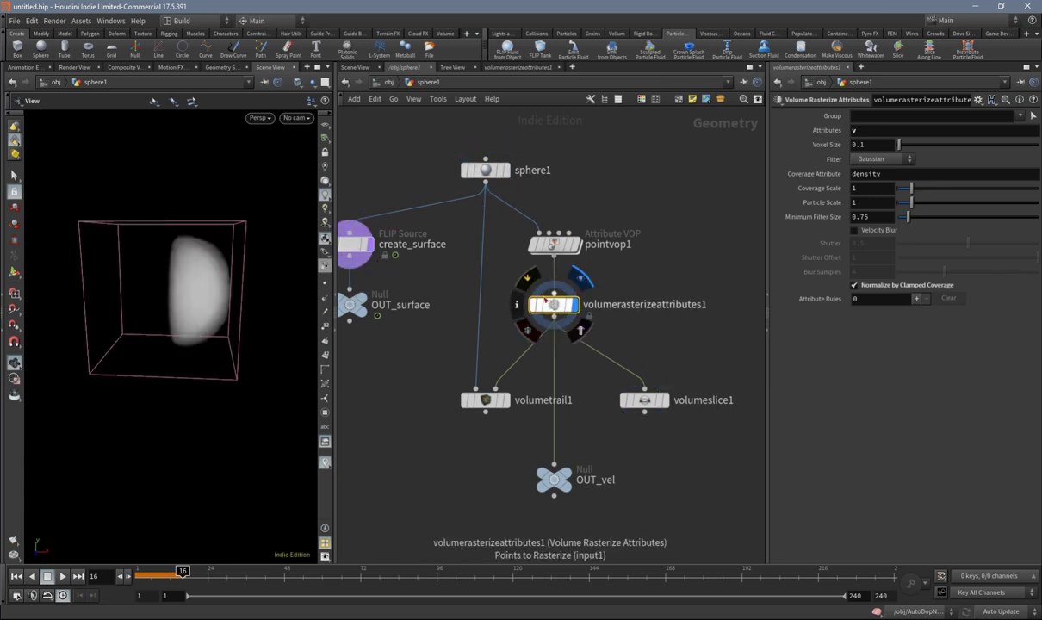
left_click(661, 399)
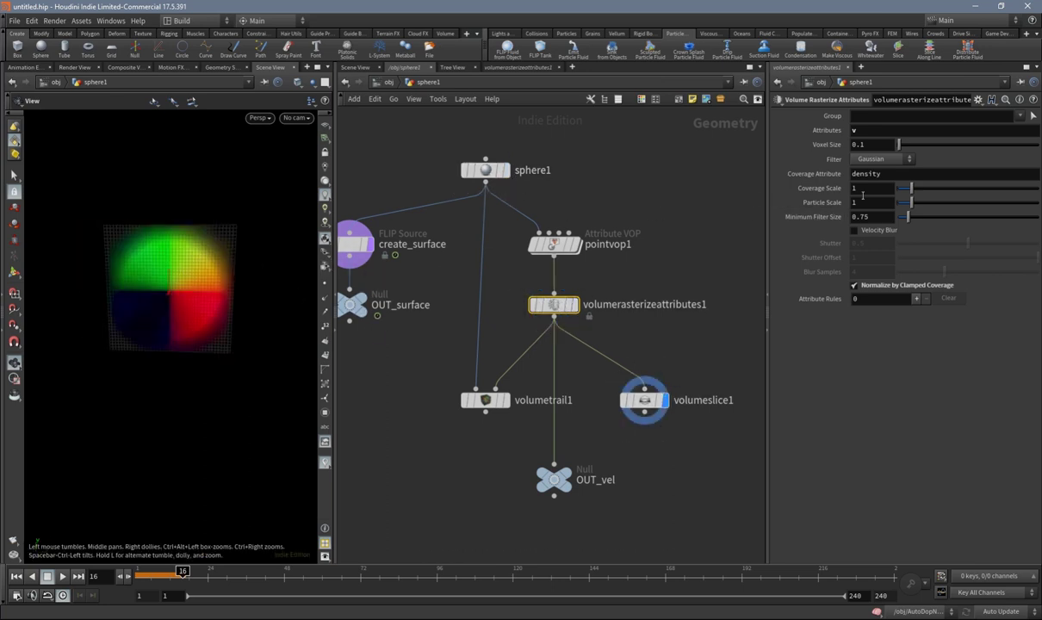
Set the Particle Scale of volumerasterizeattributes1 to 0.4, consulting the same node in the addVelocityToFluidParticle_02 scene
left_click_drag(909, 208, 905, 207)
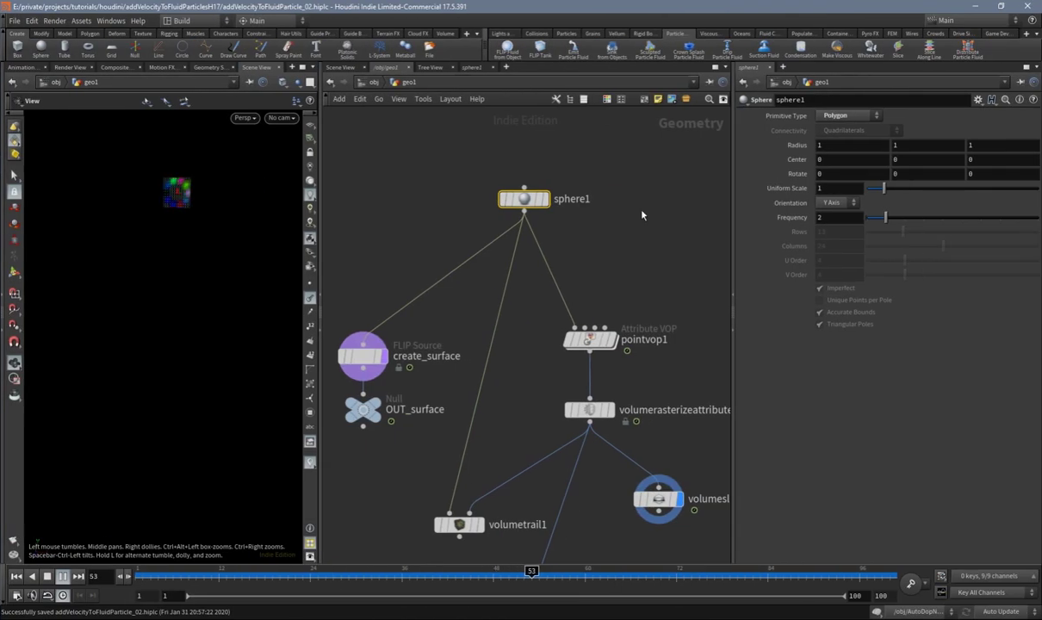
left_click(681, 409)
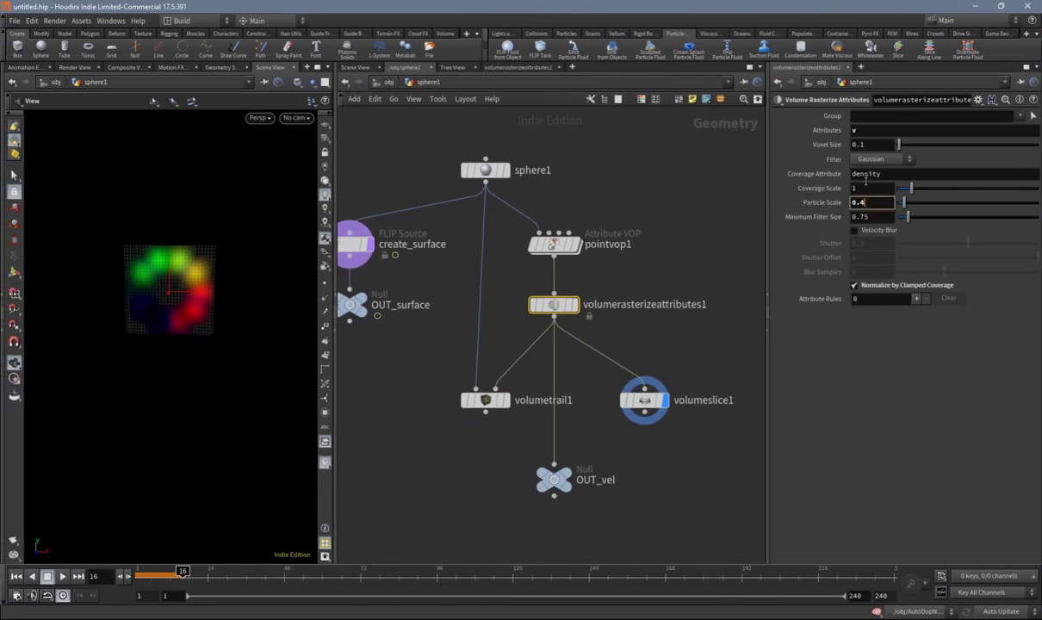
Set the Particle Scale of volumerasterizeattributes1 to 0.3 and inspect the resulting velocity slice up close
key("BackSpace")
key("BackSpace")
type("3")
key("Return")
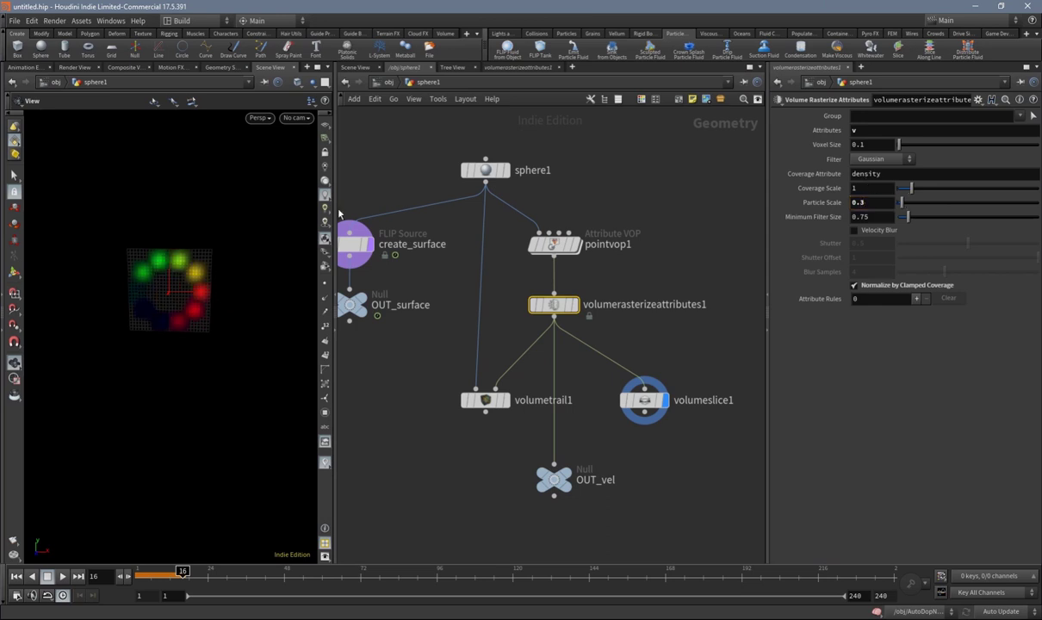
right_click_drag(201, 295, 268, 289)
left_click_drag(223, 314, 215, 314)
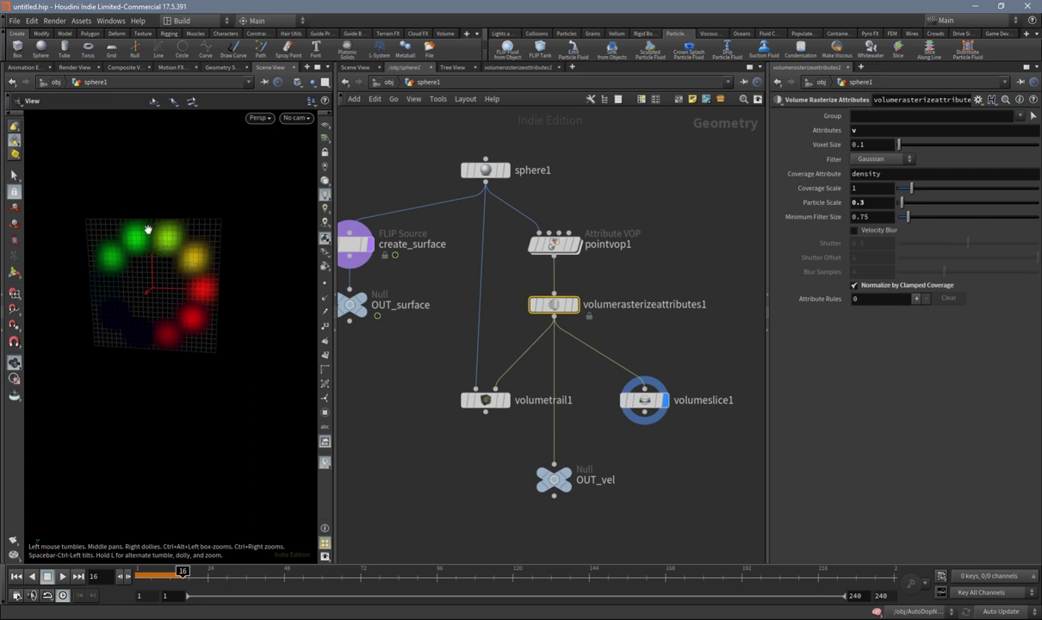
scroll(178, 255, "up", 5)
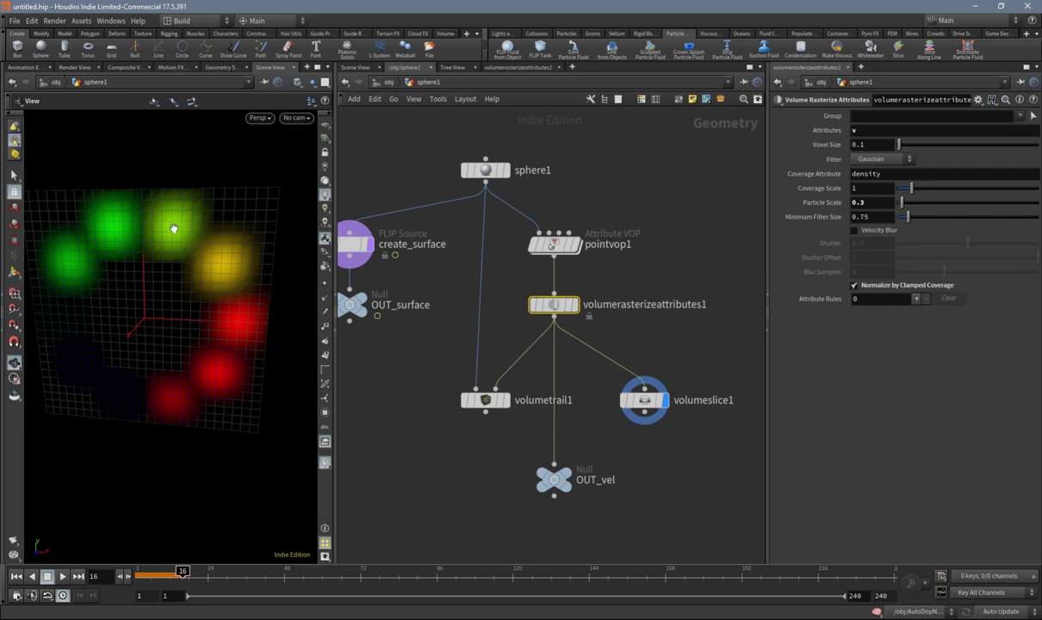
scroll(210, 275, "down", 6)
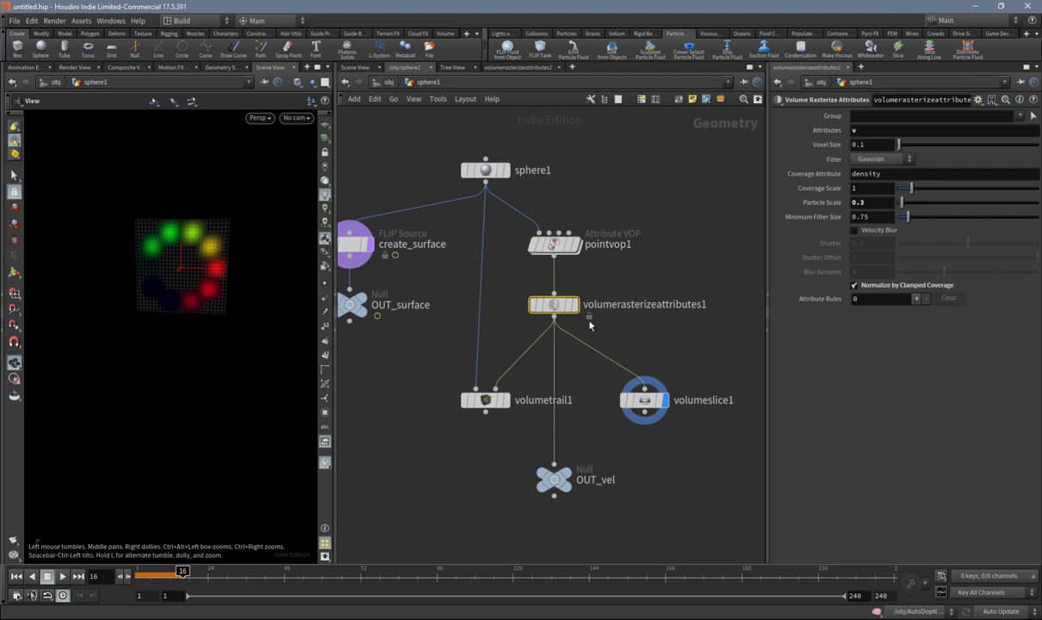
middle_click_drag(669, 347, 675, 345)
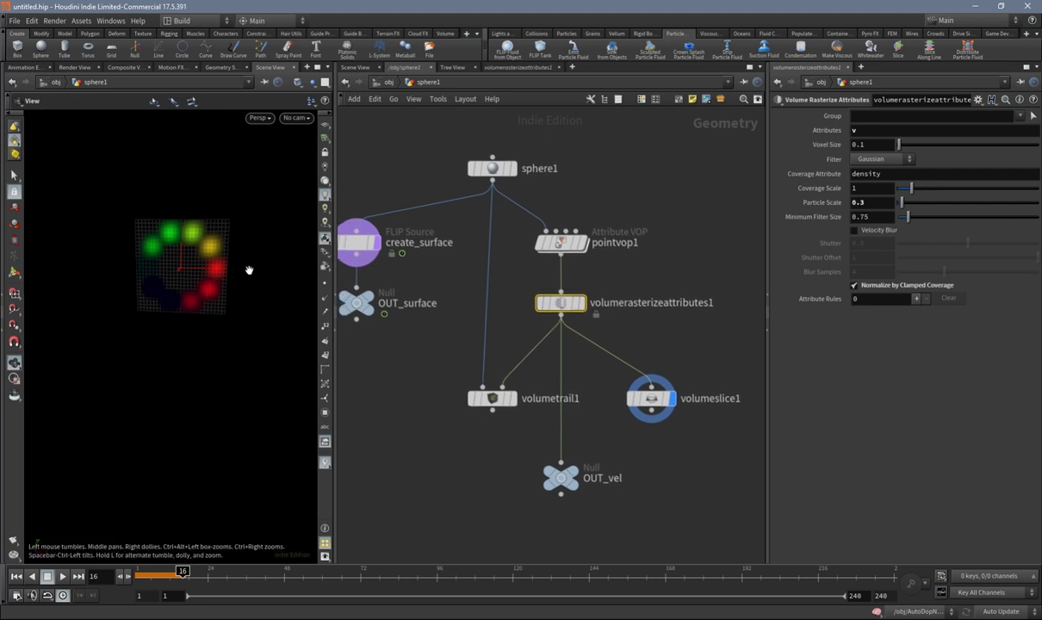
Display volumerasterizeattributes1 and examine its rasterized volume from several angles
left_click(580, 303)
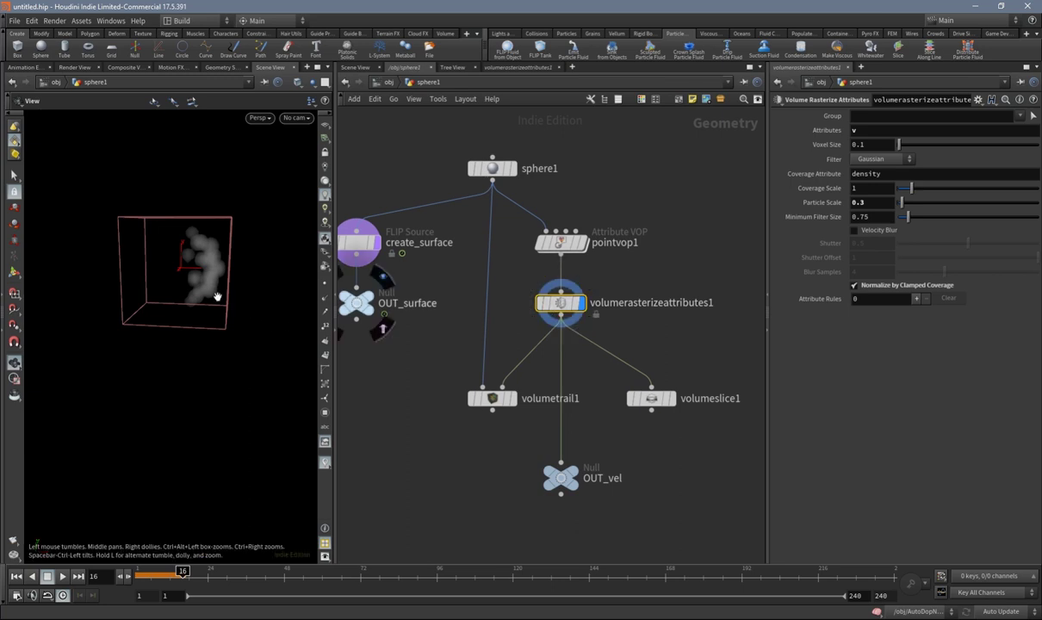
mouse_move(231, 301)
left_mouse_down()
mouse_move(217, 288)
mouse_move(249, 292)
left_mouse_up()
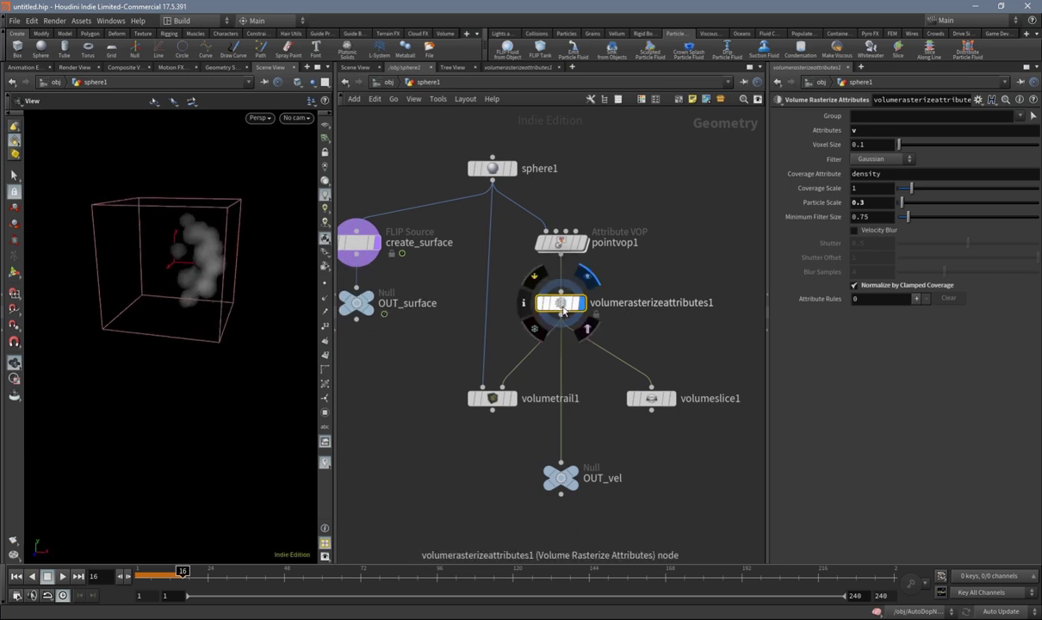
mouse_move(196, 286)
left_mouse_down()
mouse_move(222, 309)
mouse_move(192, 281)
left_mouse_up()
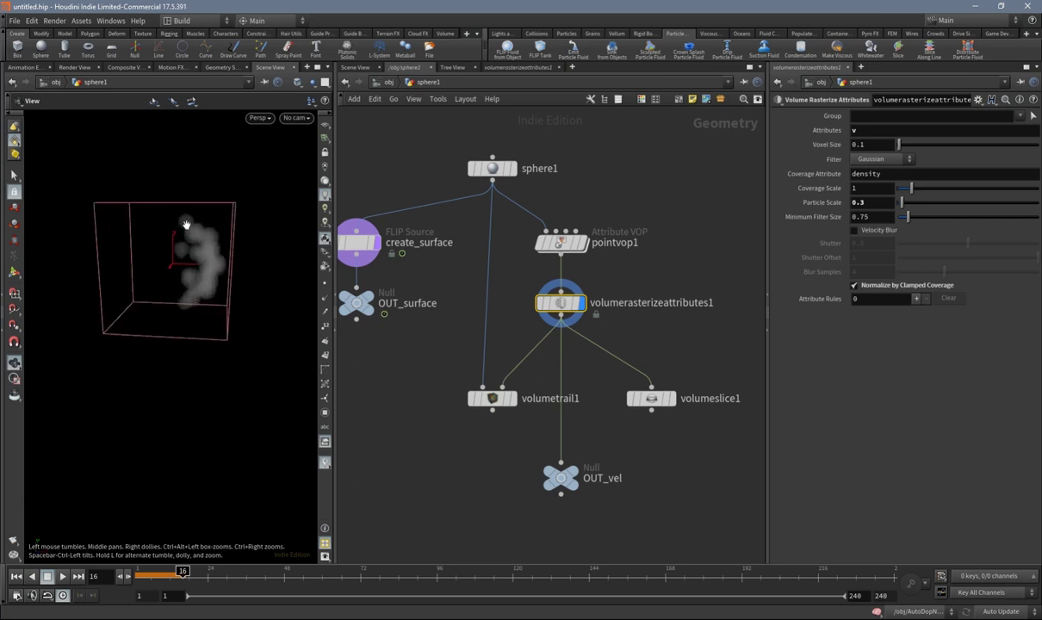
left_click_drag(217, 297, 206, 324)
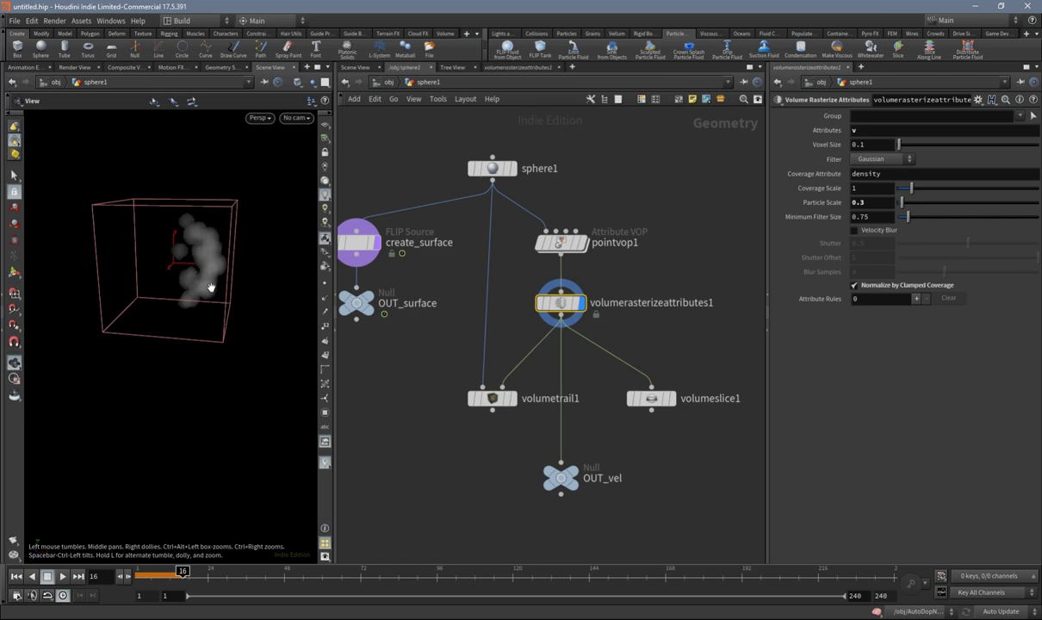
left_click_drag(211, 297, 209, 298)
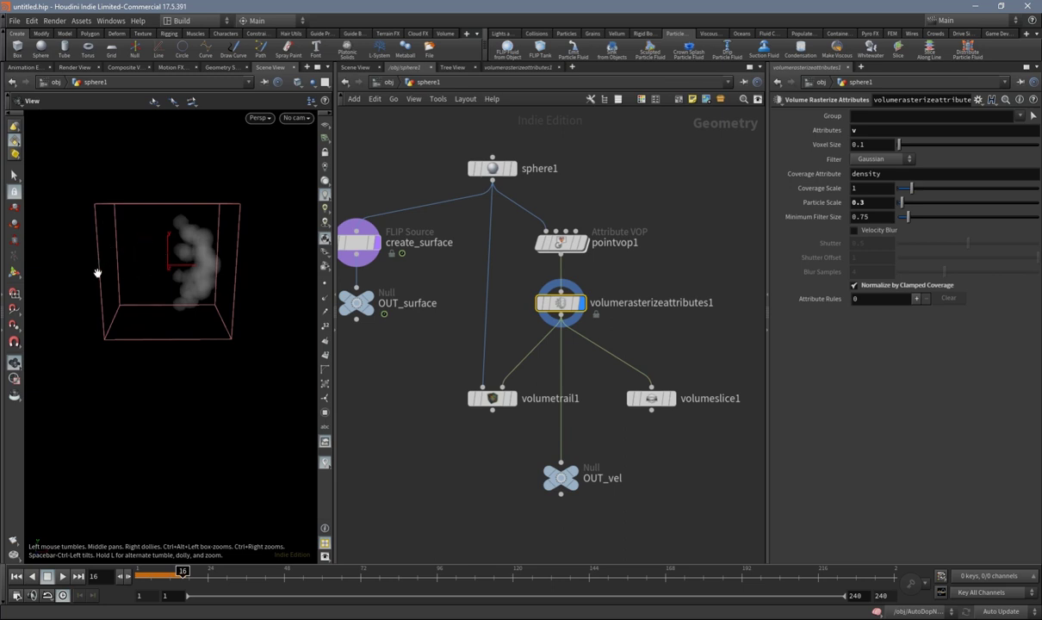
Look inside the pointvop1 network while inspecting the rasterized volume, and move geometryvopoutput1 farther from geometryvopglobal1
double_click(562, 244)
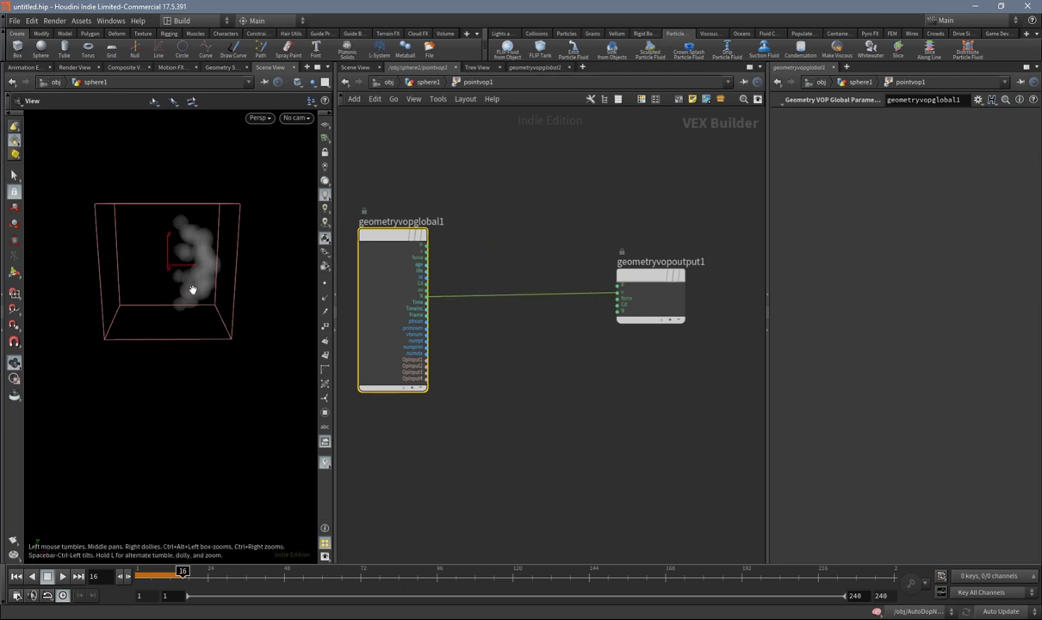
left_click_drag(202, 297, 202, 312)
right_click_drag(202, 312, 279, 260)
left_click_drag(279, 260, 206, 273)
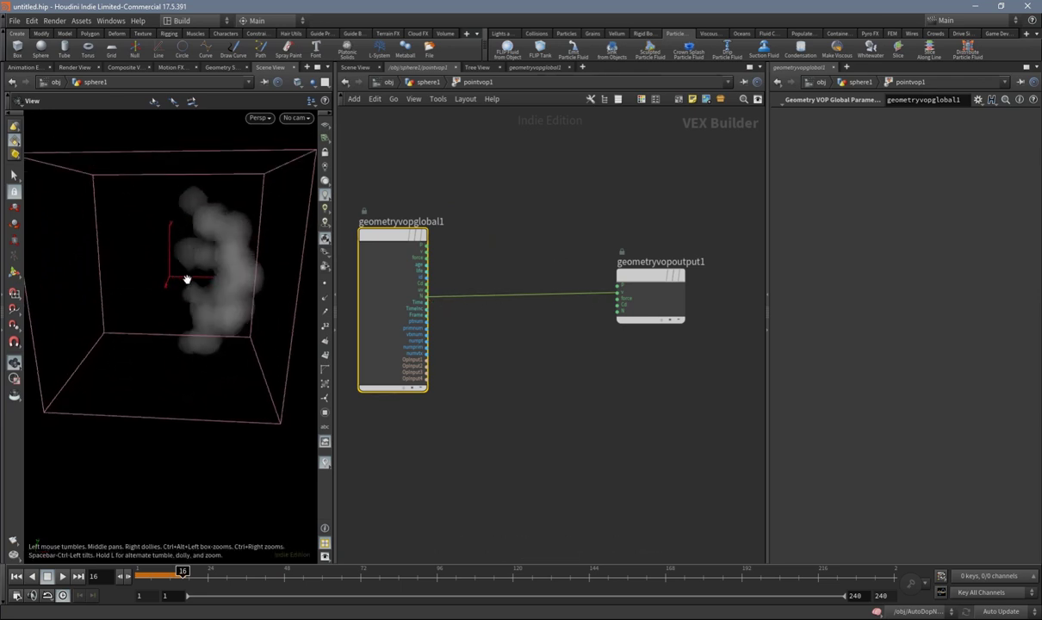
scroll(215, 297, "down", 5)
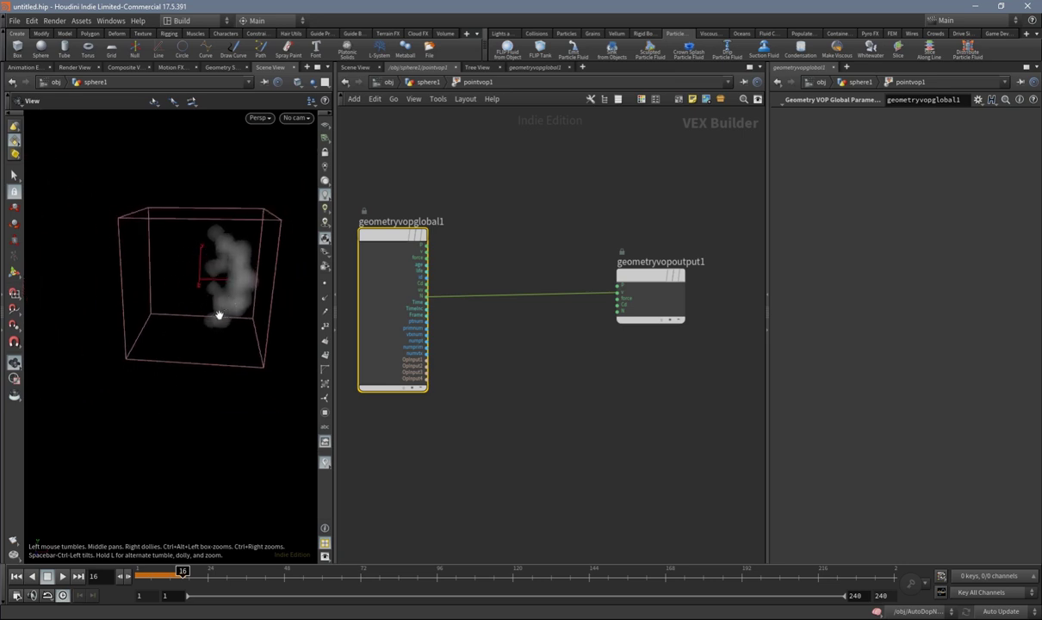
left_click_drag(219, 315, 180, 268)
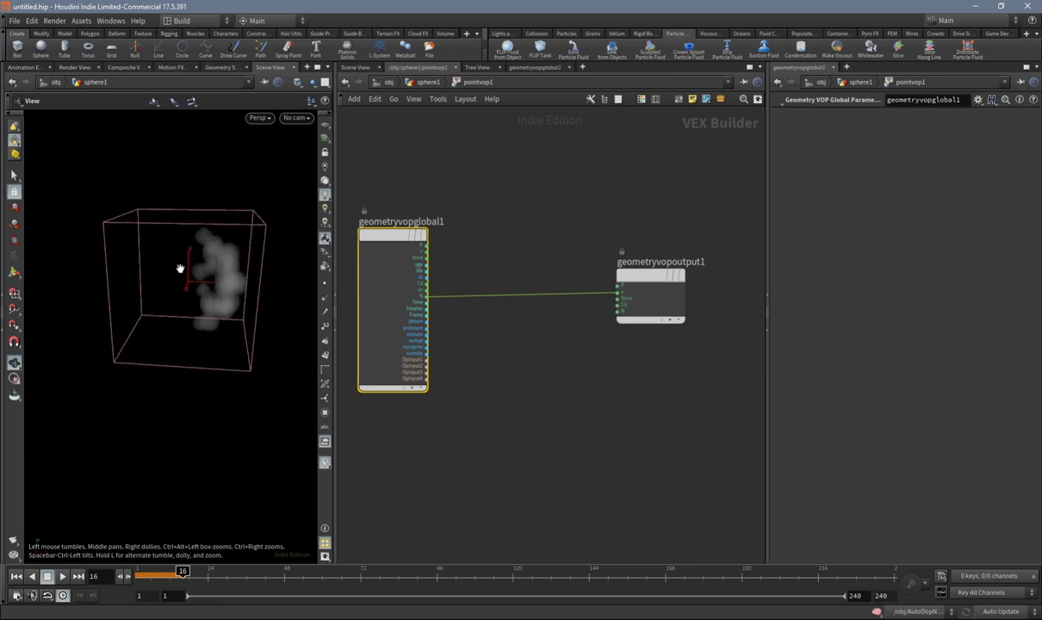
left_click_drag(649, 309, 694, 309)
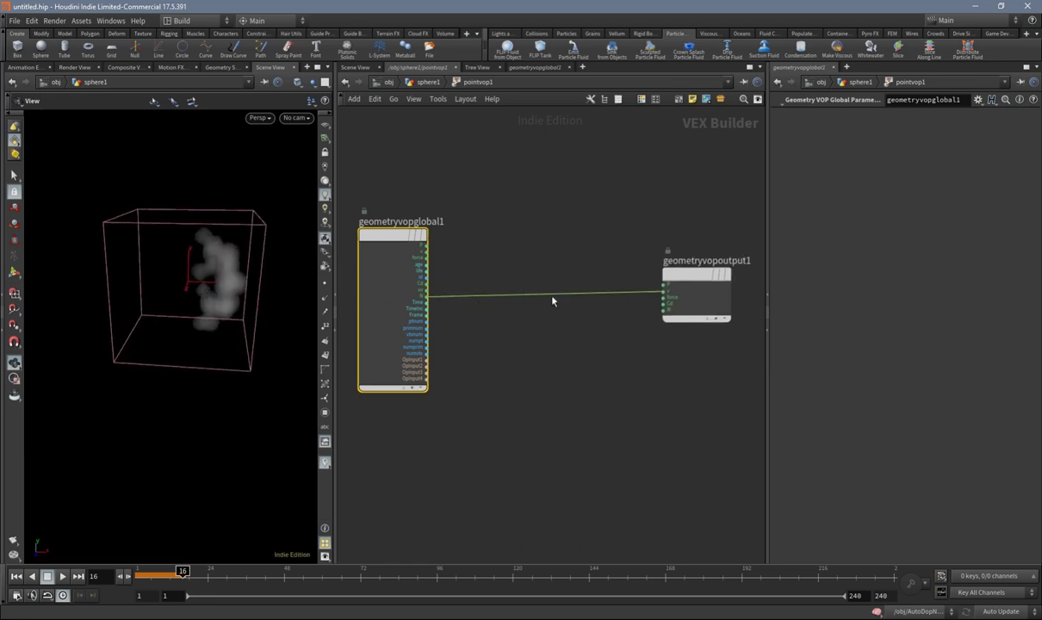
key("u")
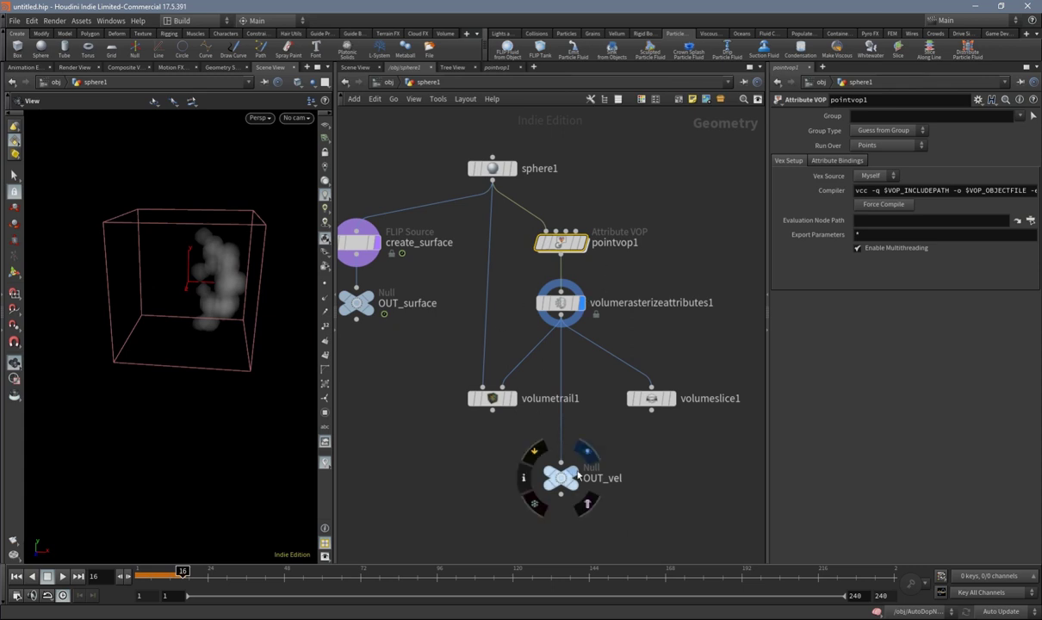
Add a Volume Source node in AutoDopNetwork and connect it to the third input of flipsolver1, making room beside the existing source nodes
key("2")
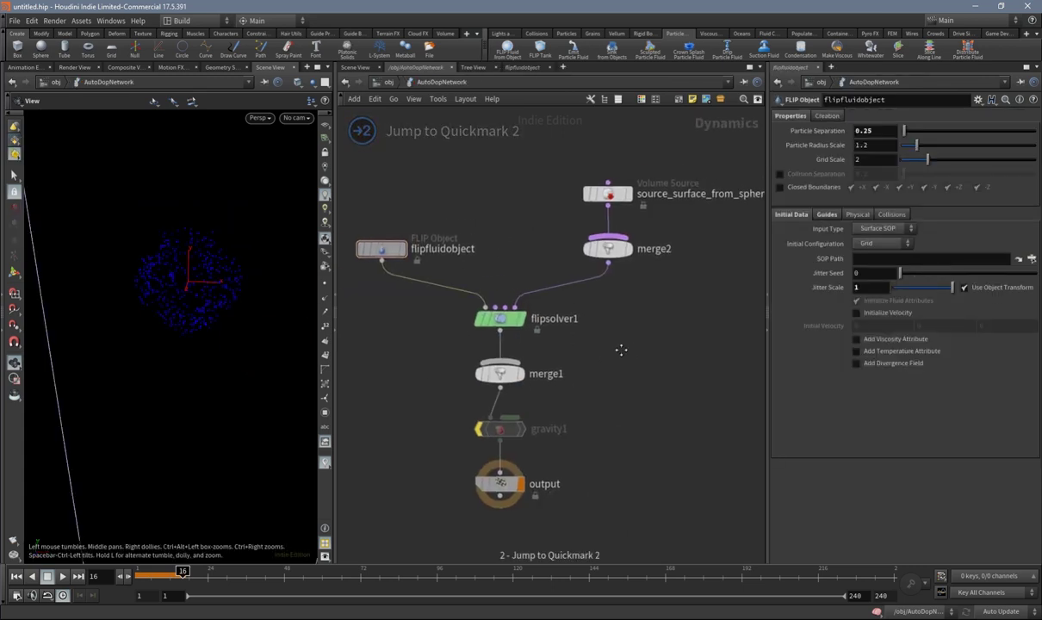
key("Tab")
type("vol")
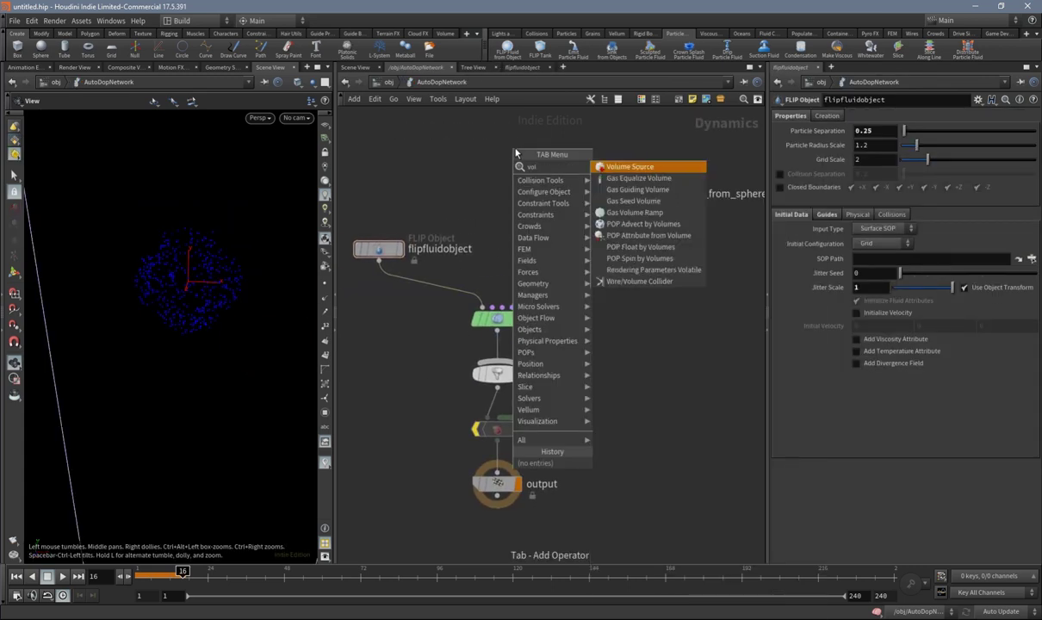
left_click(622, 167)
left_click(536, 158)
key("h")
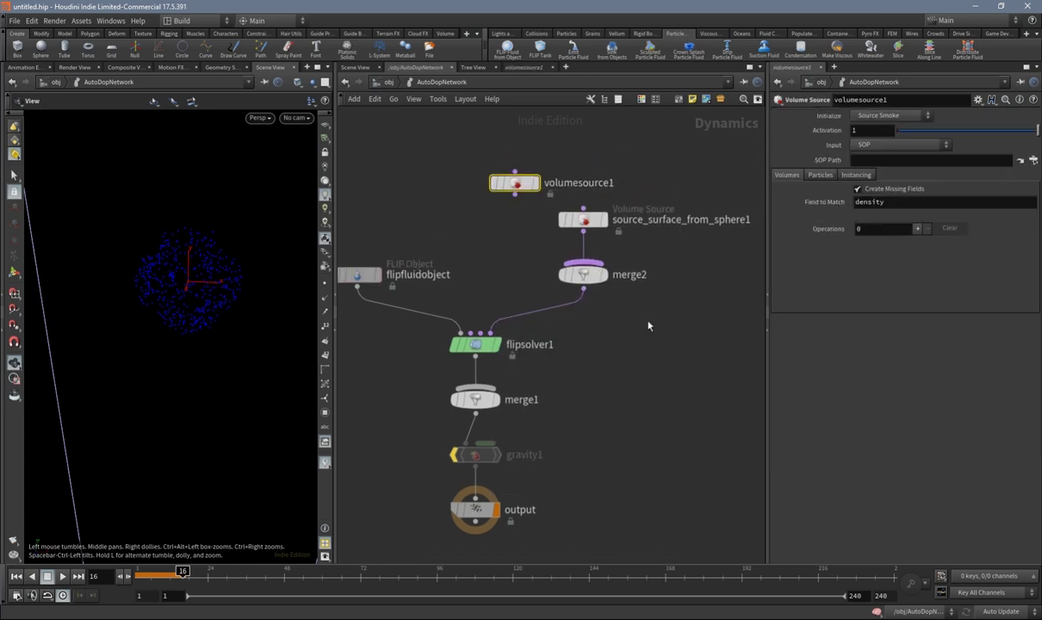
left_click_drag(663, 342, 677, 221)
left_click_drag(519, 187, 490, 333)
middle_click_drag(594, 244, 601, 238)
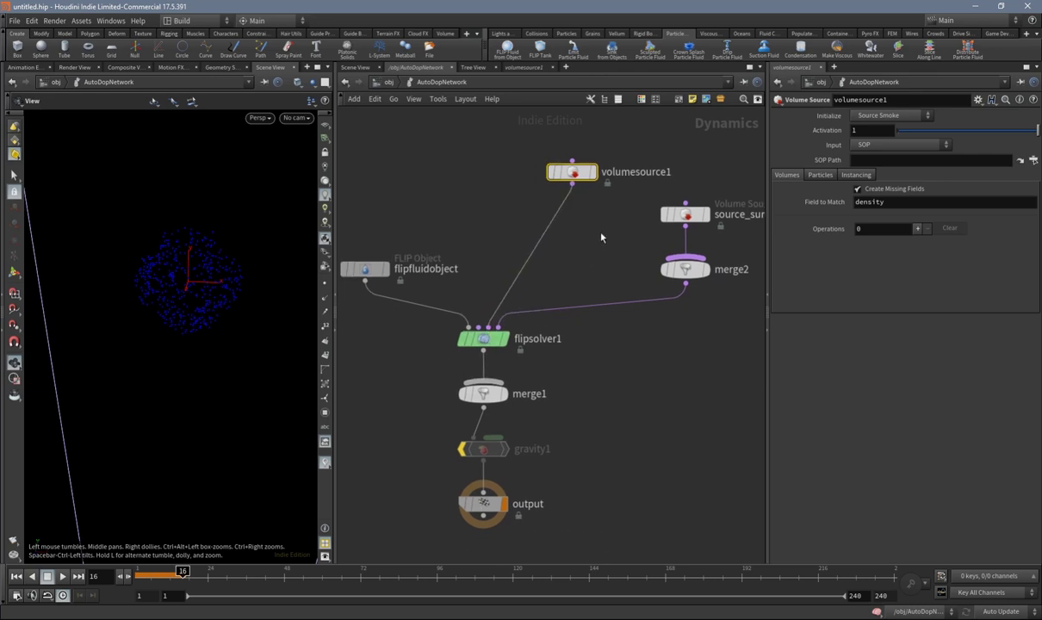
Set the SOP Path of volumesource1 to /obj/sphere1/OUT_vel
left_click(1033, 162)
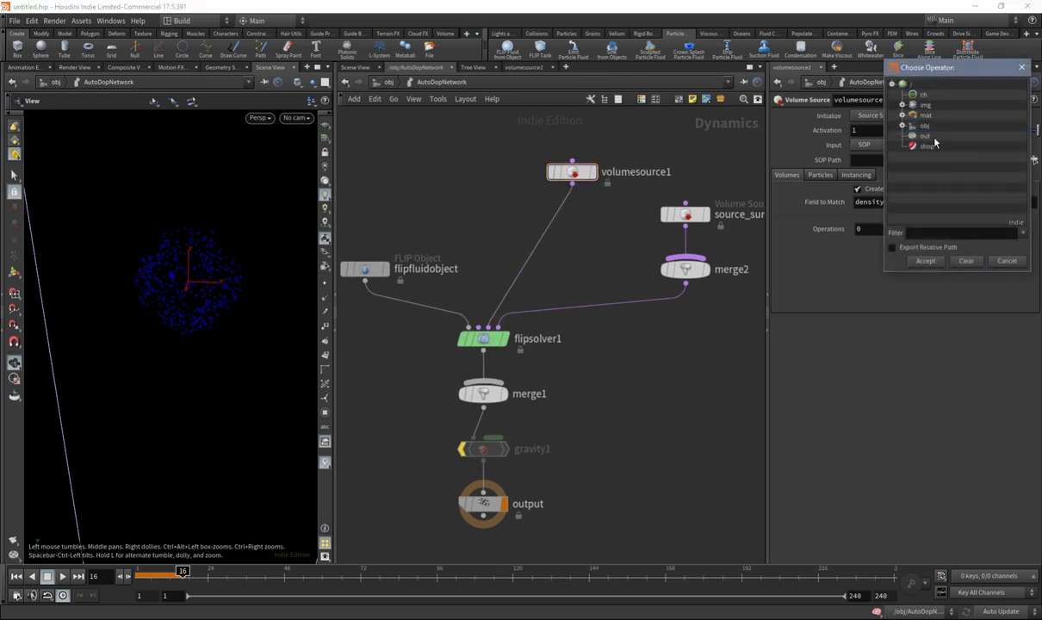
left_click(902, 125)
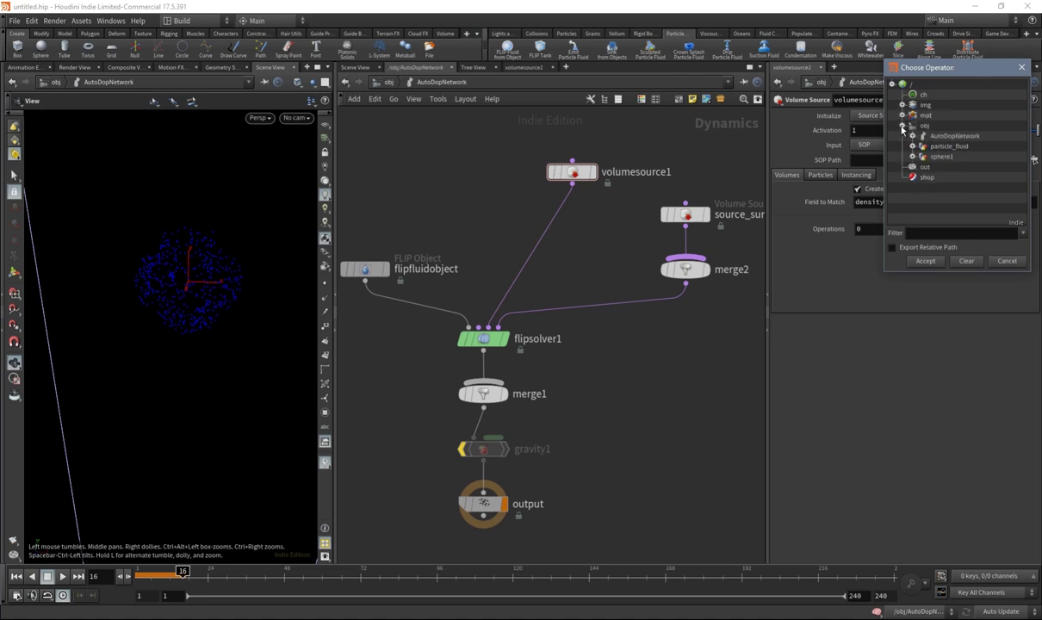
left_click(912, 158)
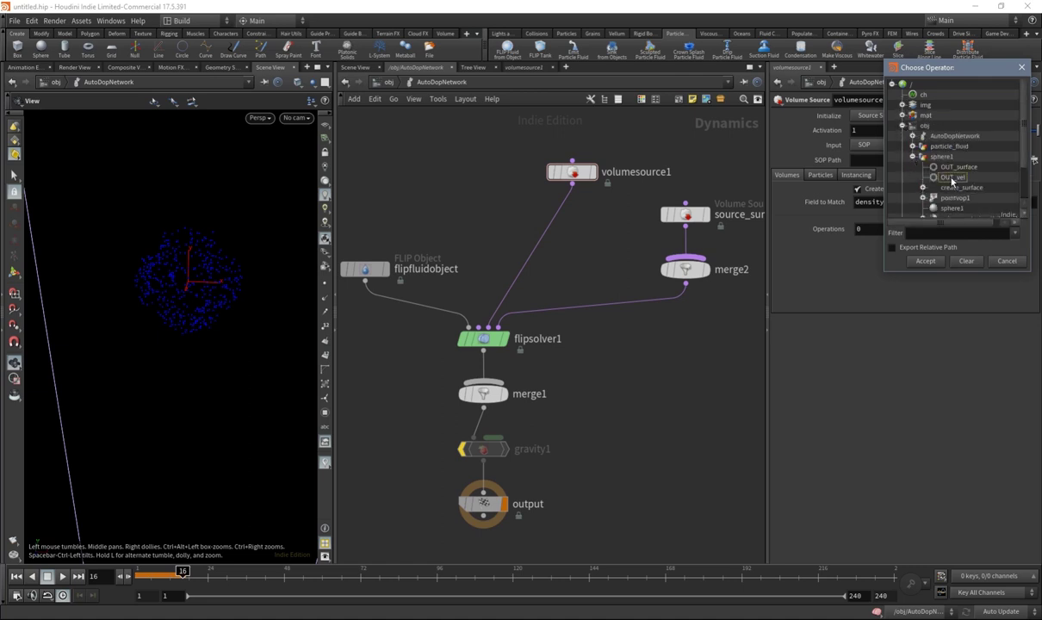
left_click(951, 179)
left_click(931, 261)
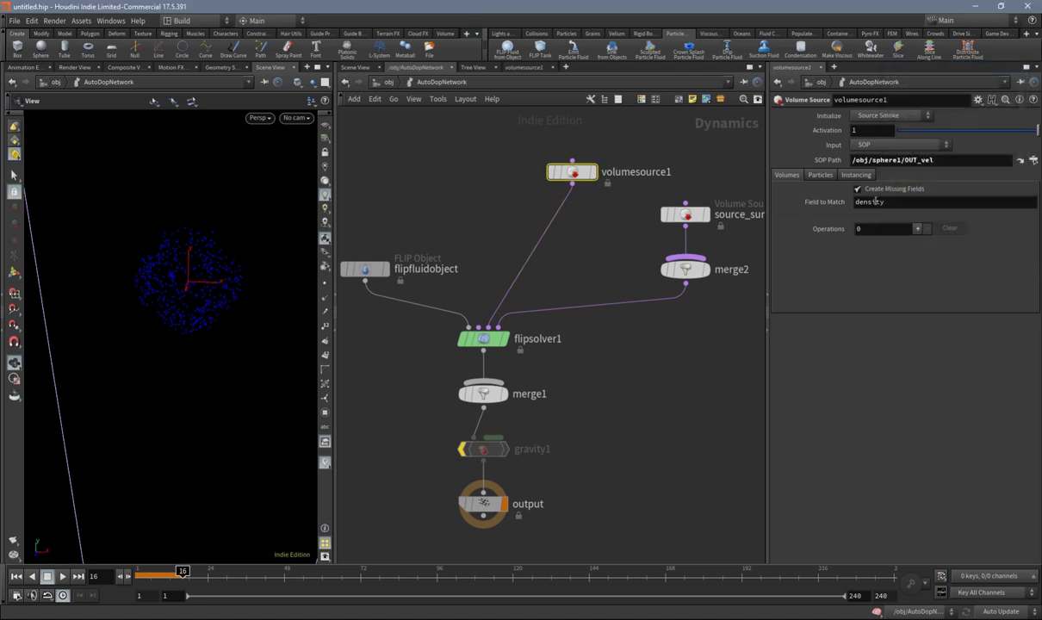
Add one operation to volumesource1 with Field Rank Vector, Source Volume v and Target Field vel
left_click(917, 228)
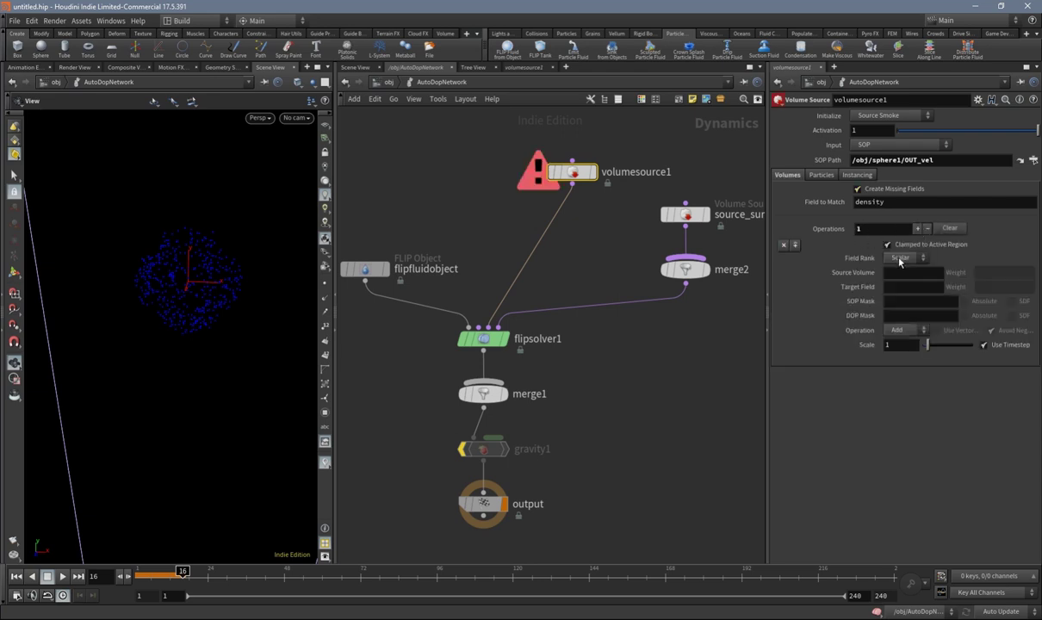
left_click(900, 258)
left_click(901, 272)
left_click(901, 285)
type("vel")
key("Return")
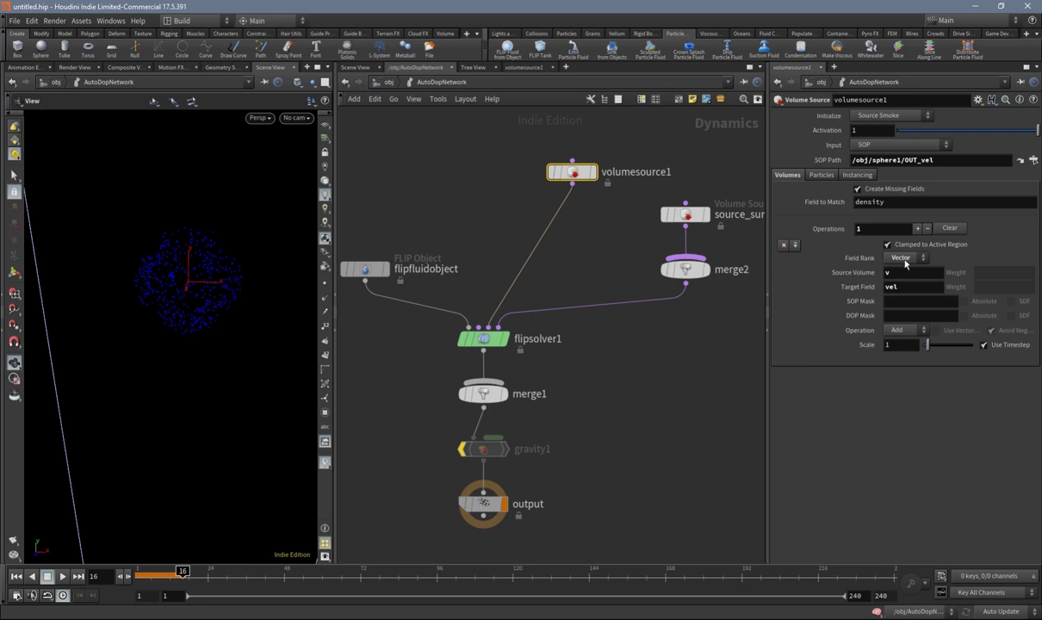
Set the Scale of the velocity operation on volumesource1 to 3
middle_click(487, 340)
left_click_drag(899, 345, 849, 347)
type("3")
key("Return")
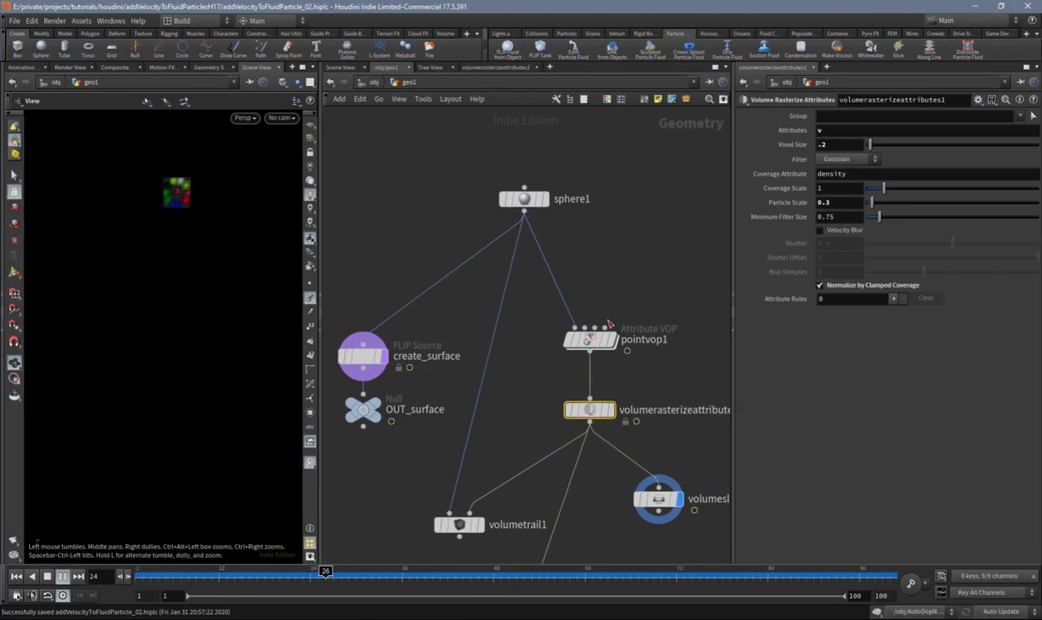
Consult the flipsolver1 and volumesource1 settings in AutoDopNetwork of the addVelocityToFluidParticle_02 scene
key("2")
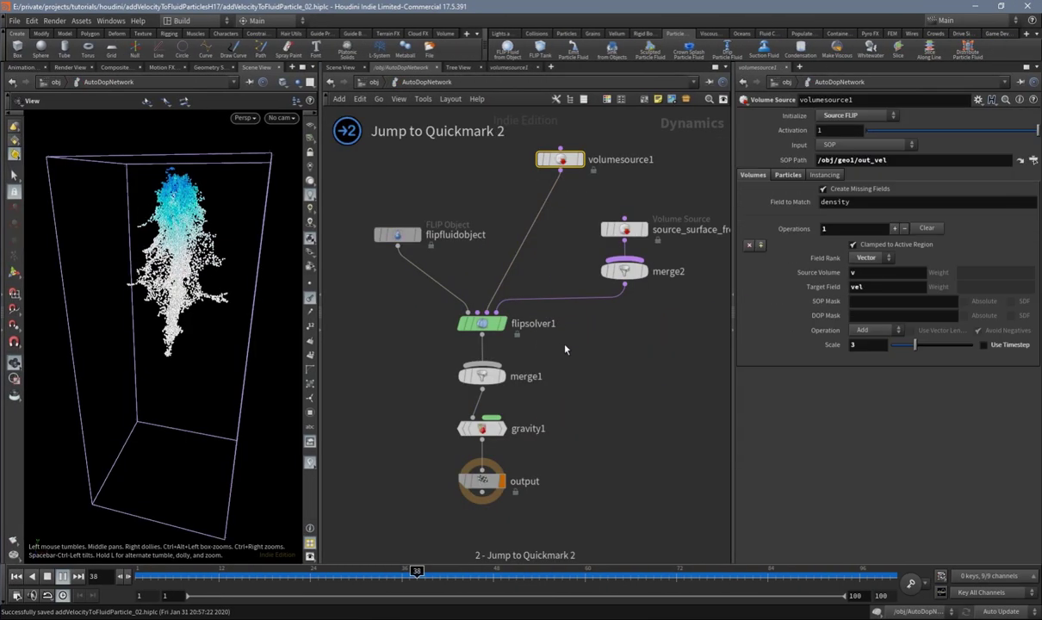
left_click(484, 324)
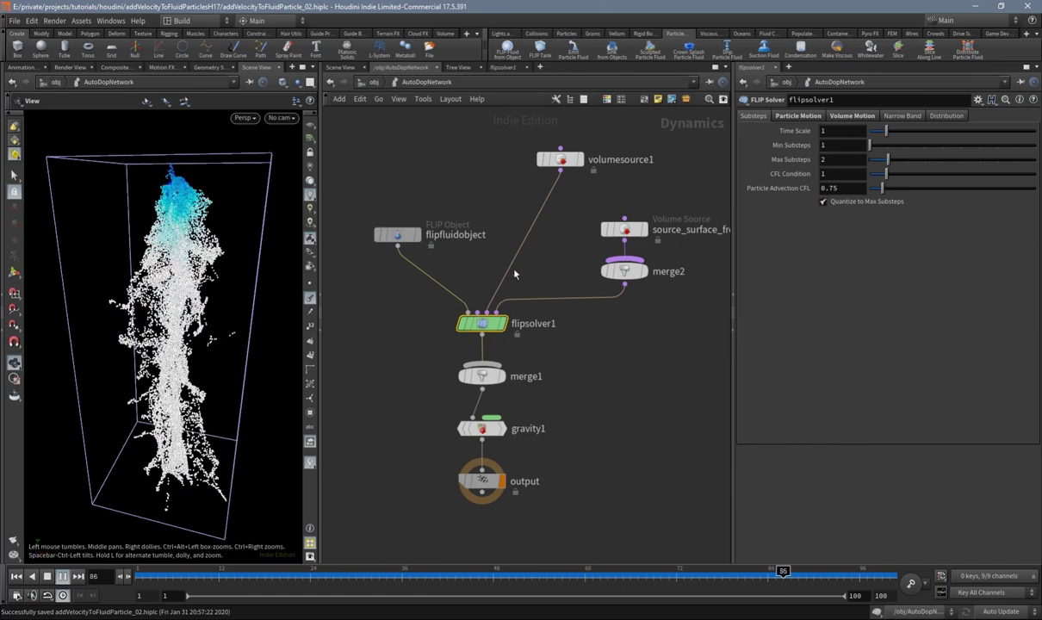
left_click(560, 159)
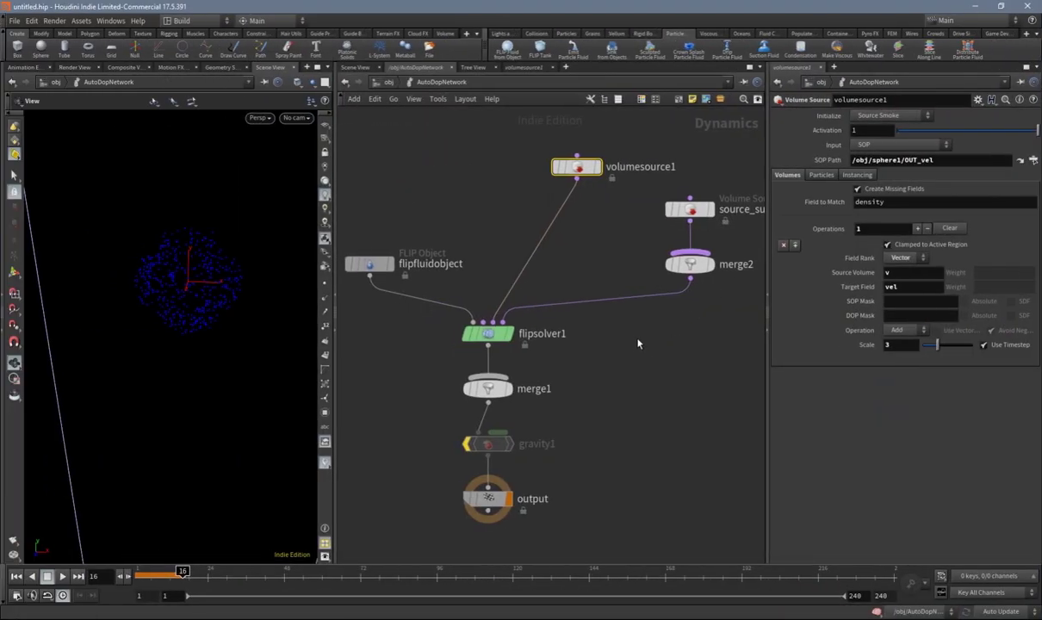
Play the untitled scene's simulation with gravity bypassed and examine how the fluid particles move
left_click(62, 576)
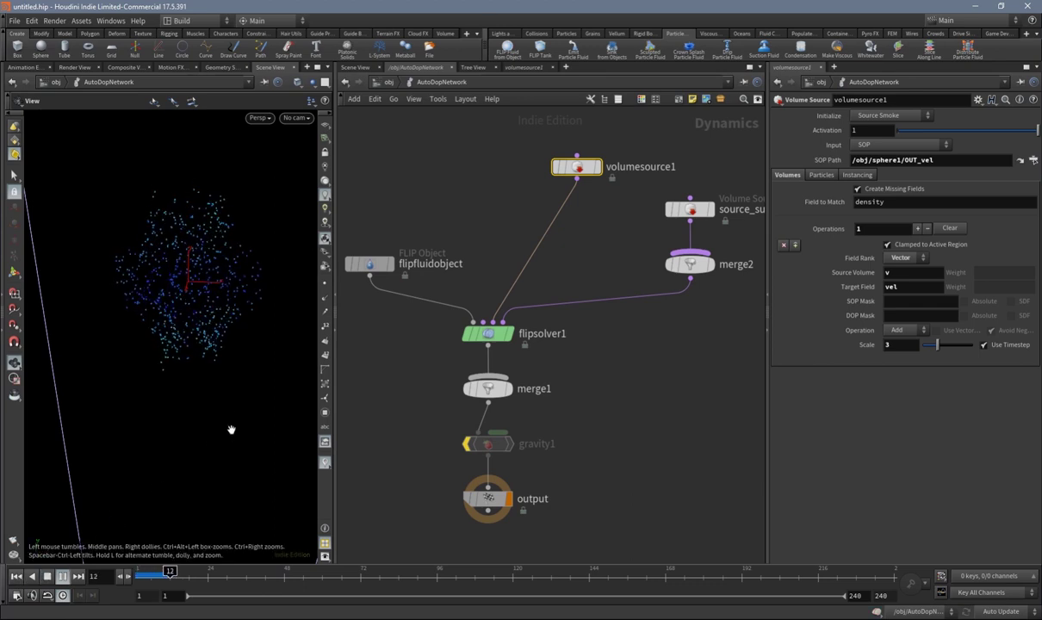
right_click_drag(162, 430, 210, 430)
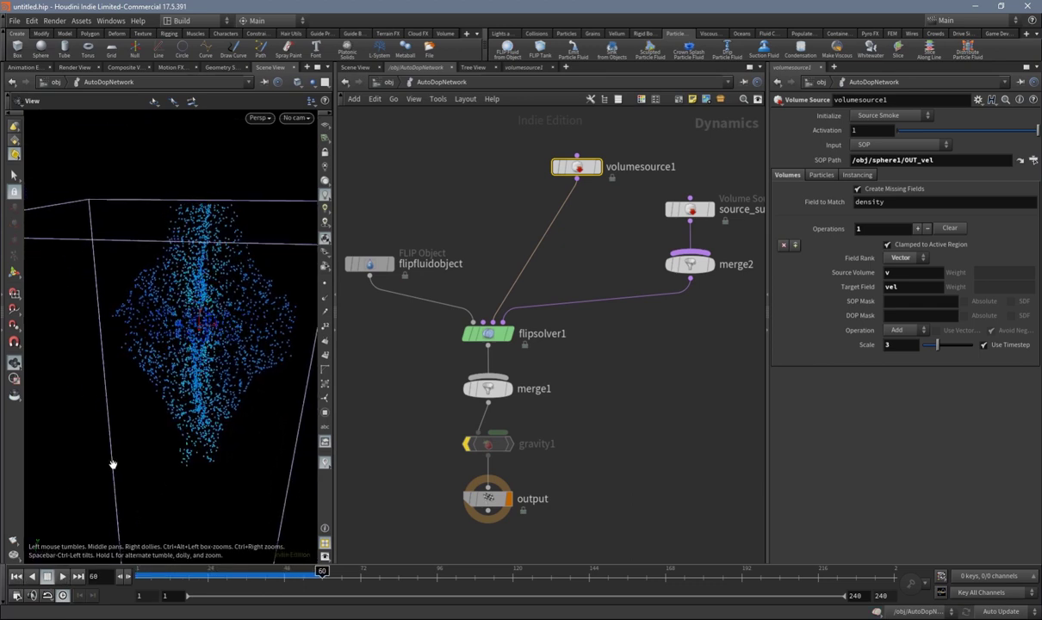
left_click_drag(223, 425, 199, 422)
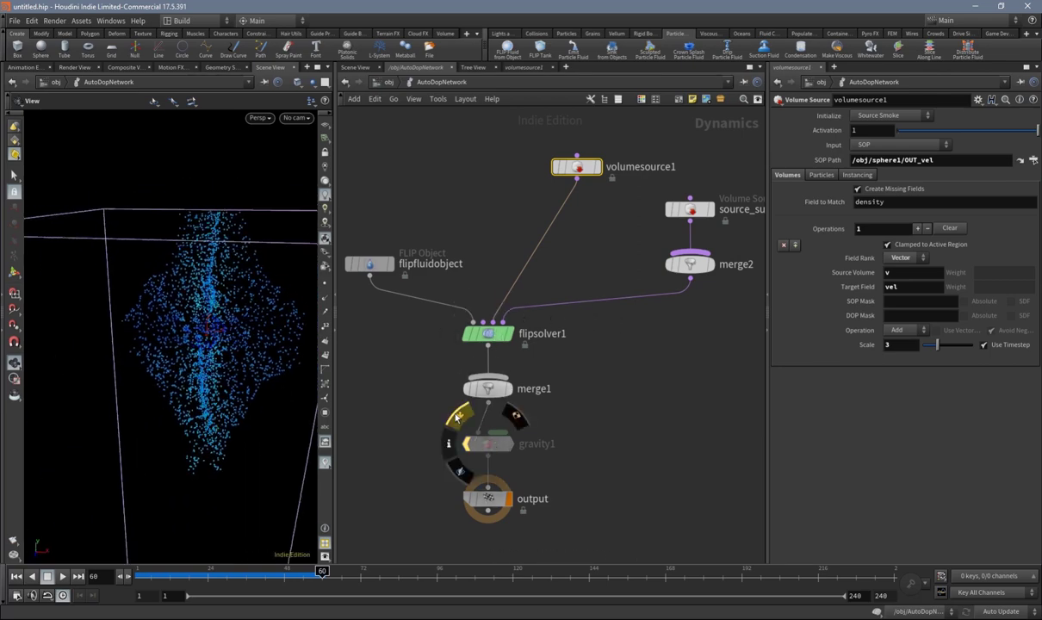
Re-enable gravity1 and replay the simulation from the first frame, viewing the falling fluid
left_click(466, 443)
left_click(16, 577)
left_click(60, 577)
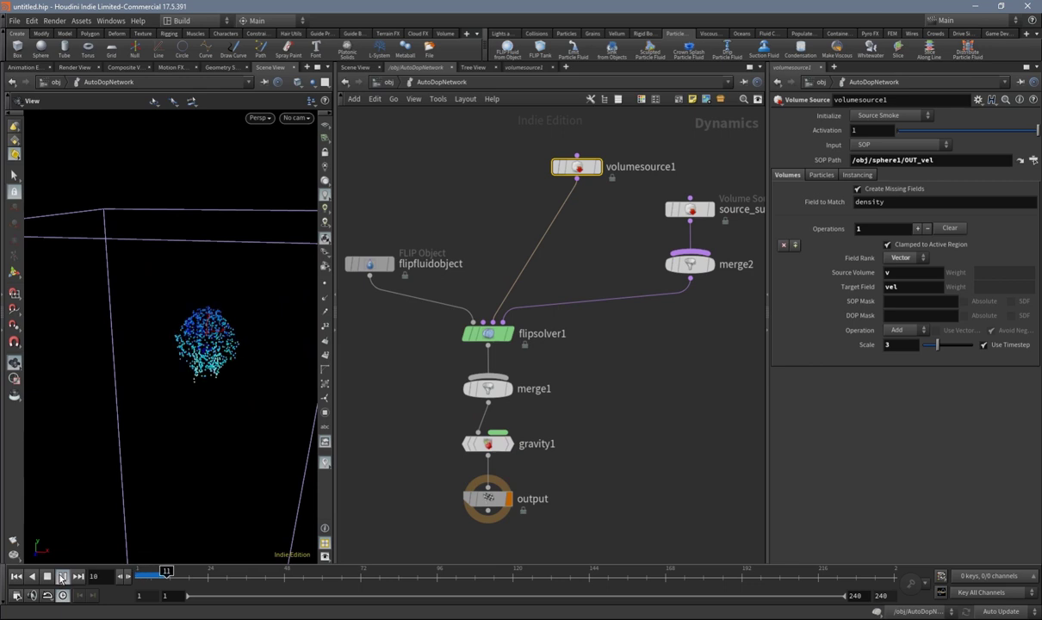
left_click_drag(221, 419, 288, 396)
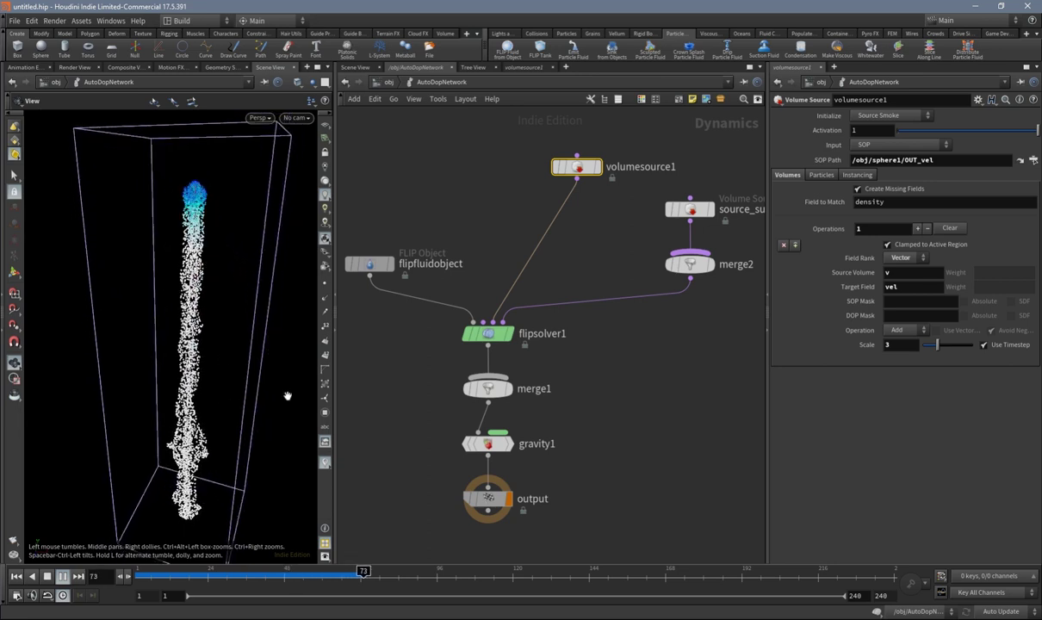
Stop the playback and open the pointvop1 network inside sphere1, widening the network editor pane
left_click(62, 576)
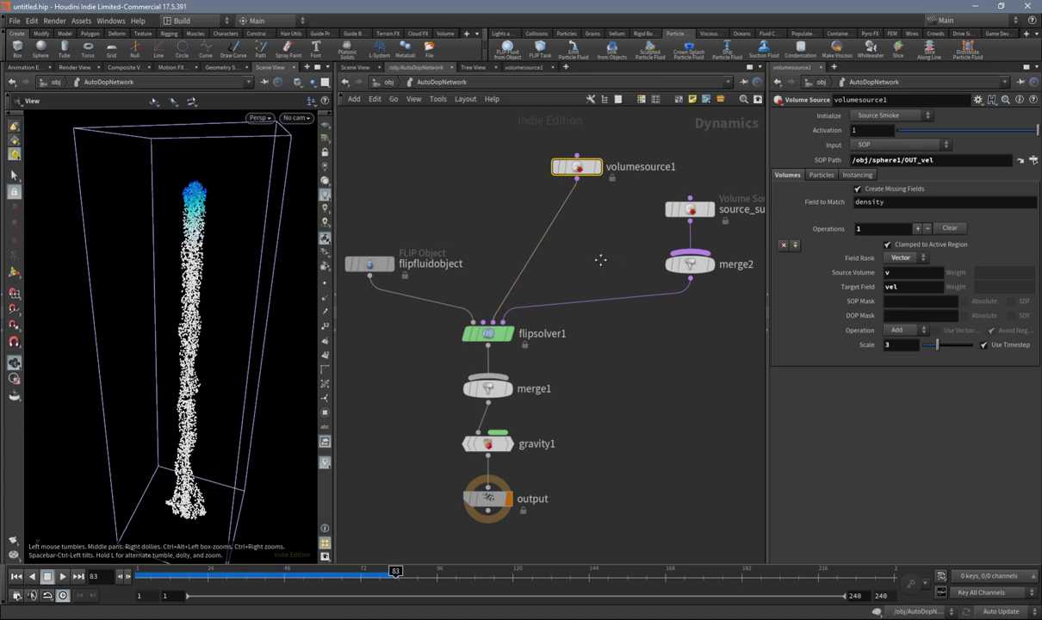
middle_click_drag(600, 259, 597, 258)
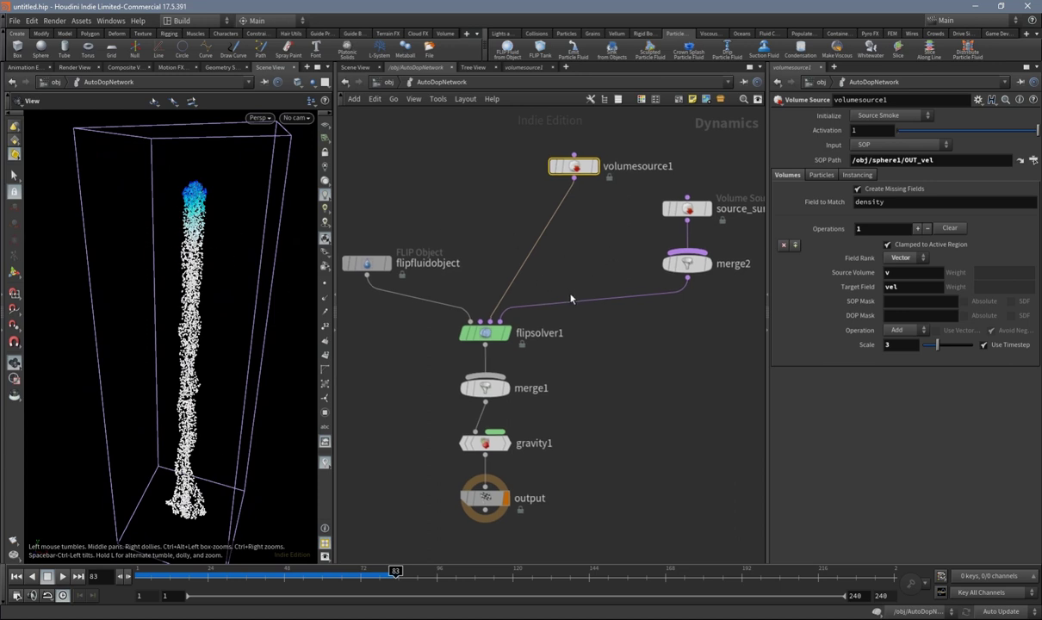
key("1")
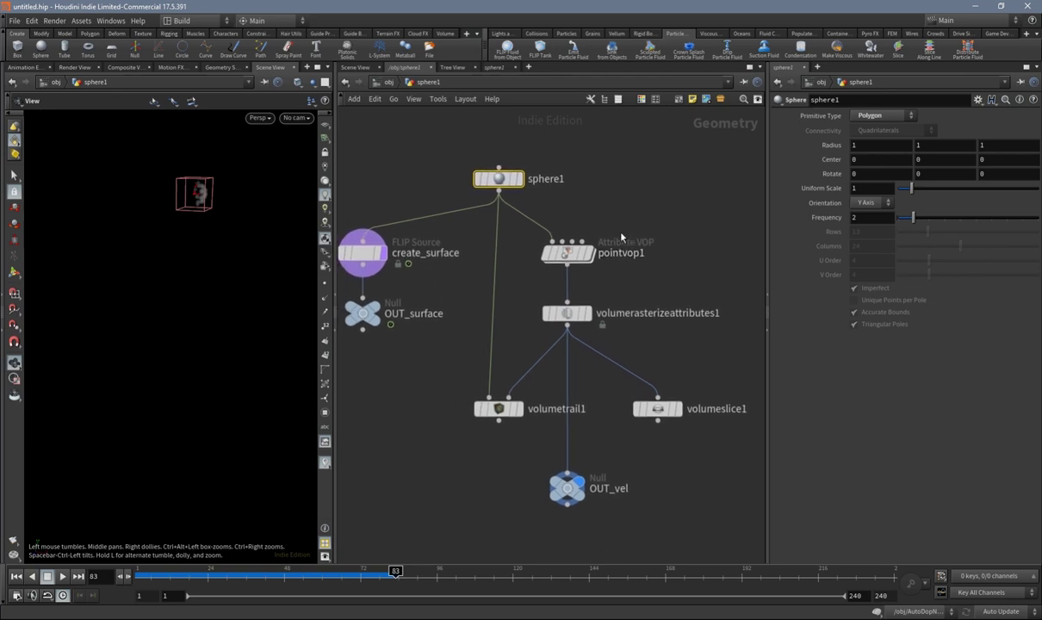
double_click(568, 252)
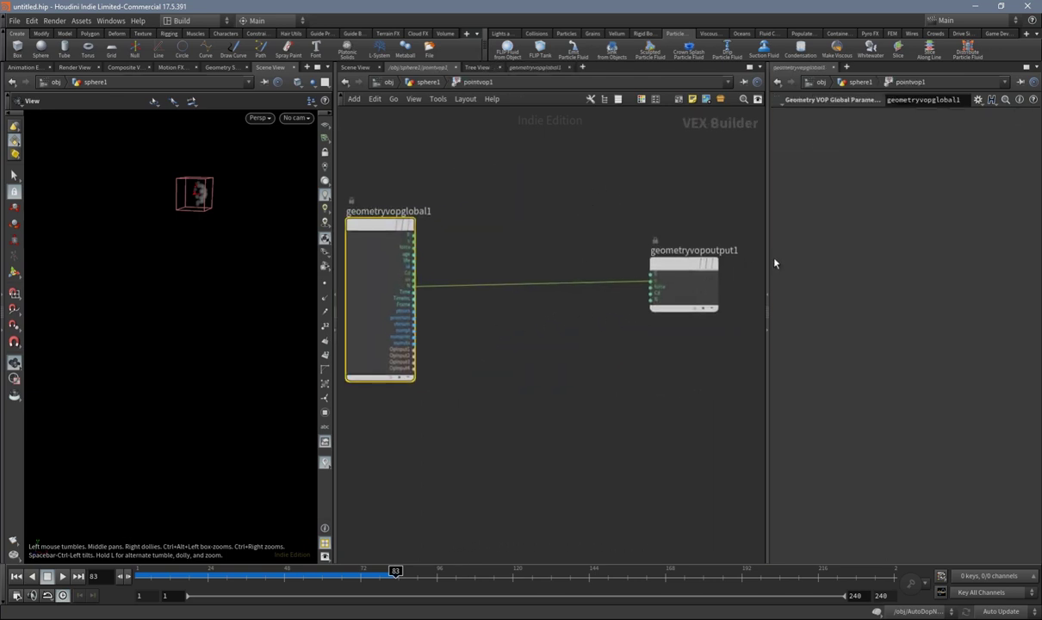
left_click_drag(767, 263, 828, 265)
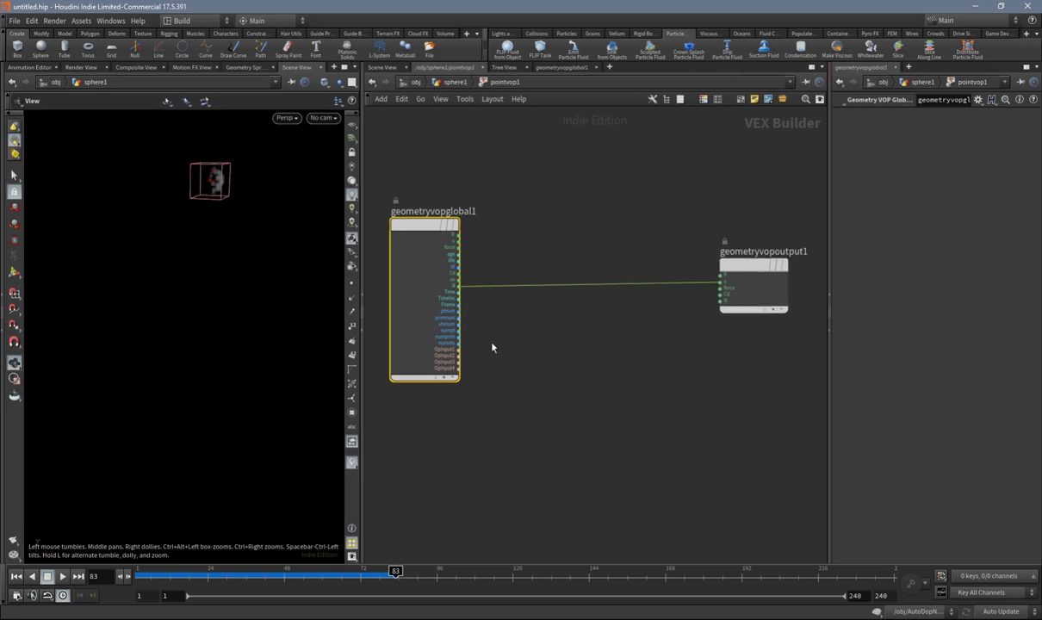
left_click_drag(358, 369, 342, 368)
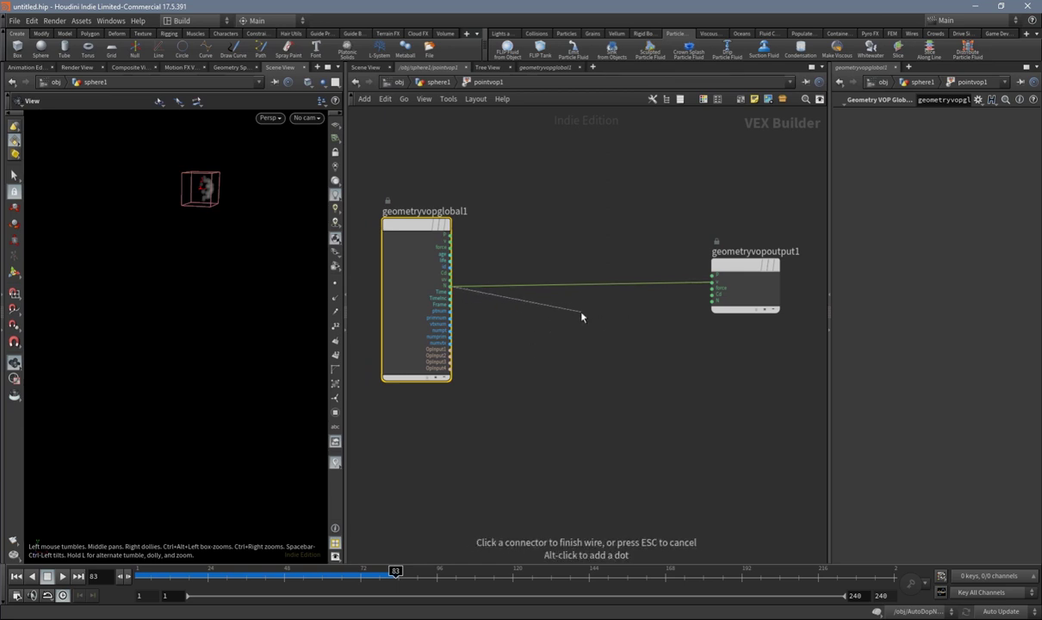
Insert an Add node between the global N output and the v input of geometryvopoutput1
key("Tab")
type("add")
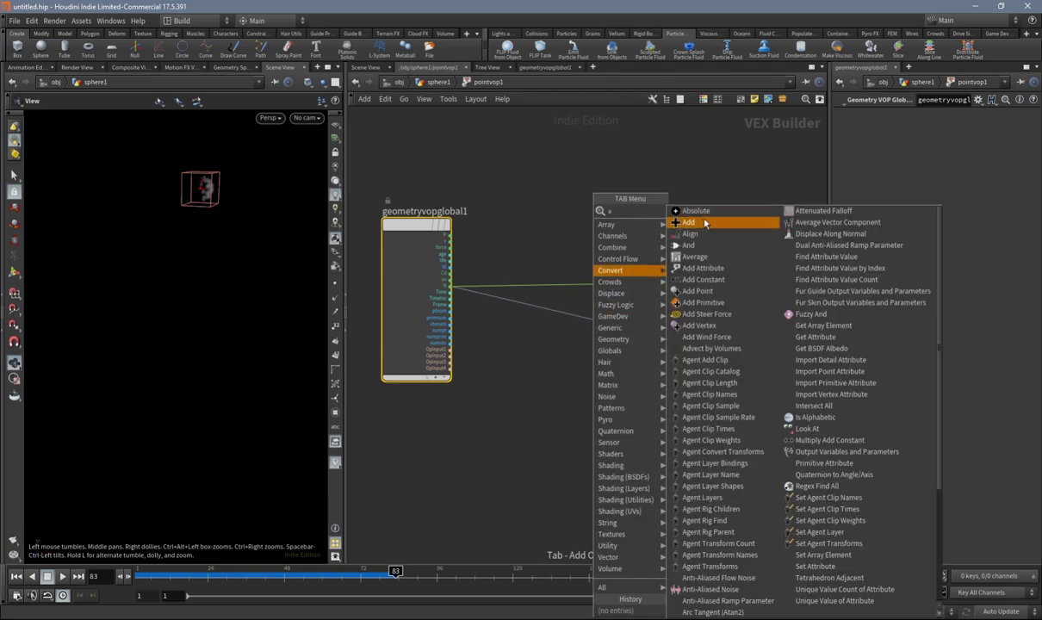
key("Return")
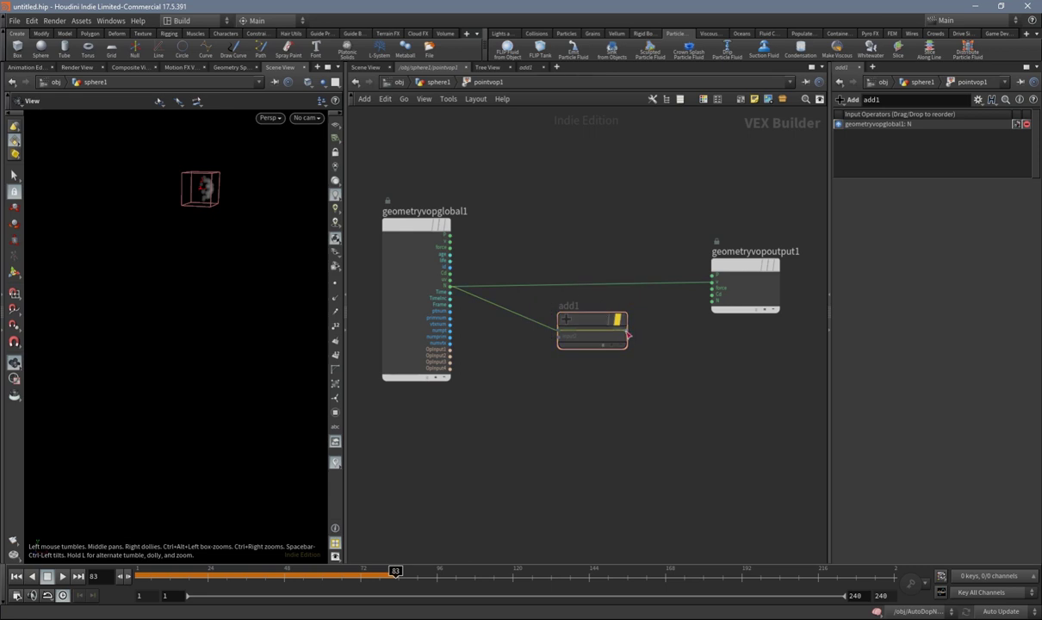
left_click(625, 330)
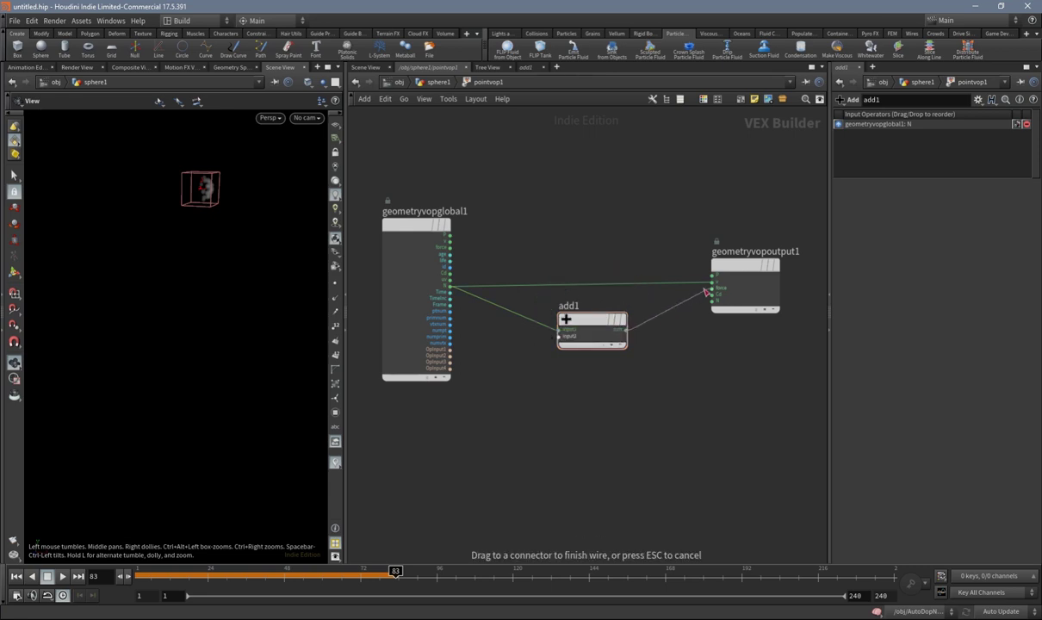
left_click(708, 285)
left_click_drag(609, 334, 639, 290)
Maximize the network editor pane and reposition geometryvopoutput1 closer to add1
scroll(654, 307, "up", 4)
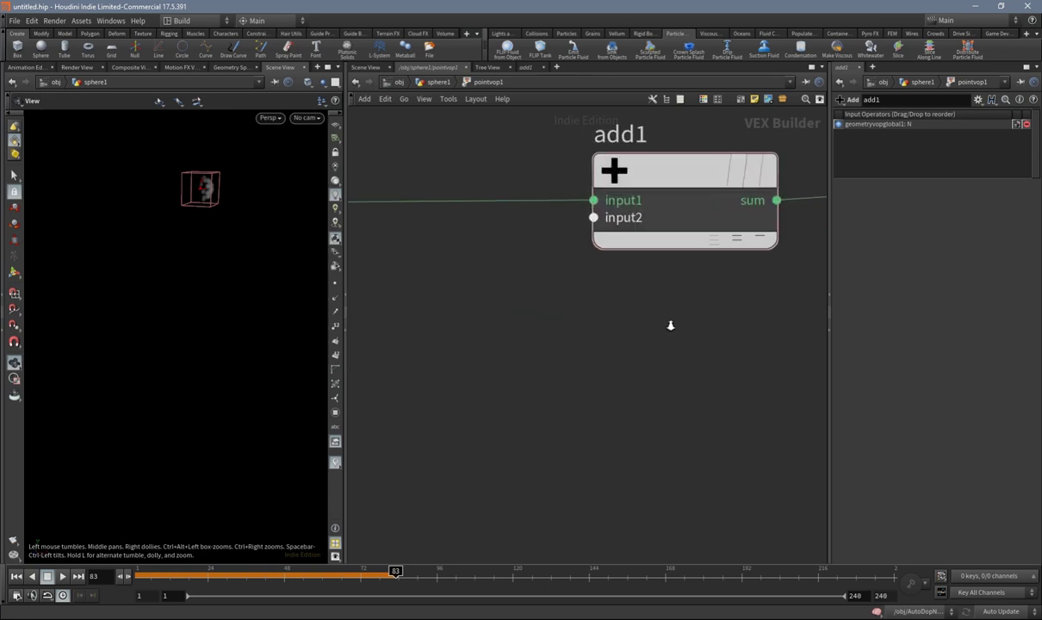
scroll(689, 327, "down", 1)
key("ctrl+b")
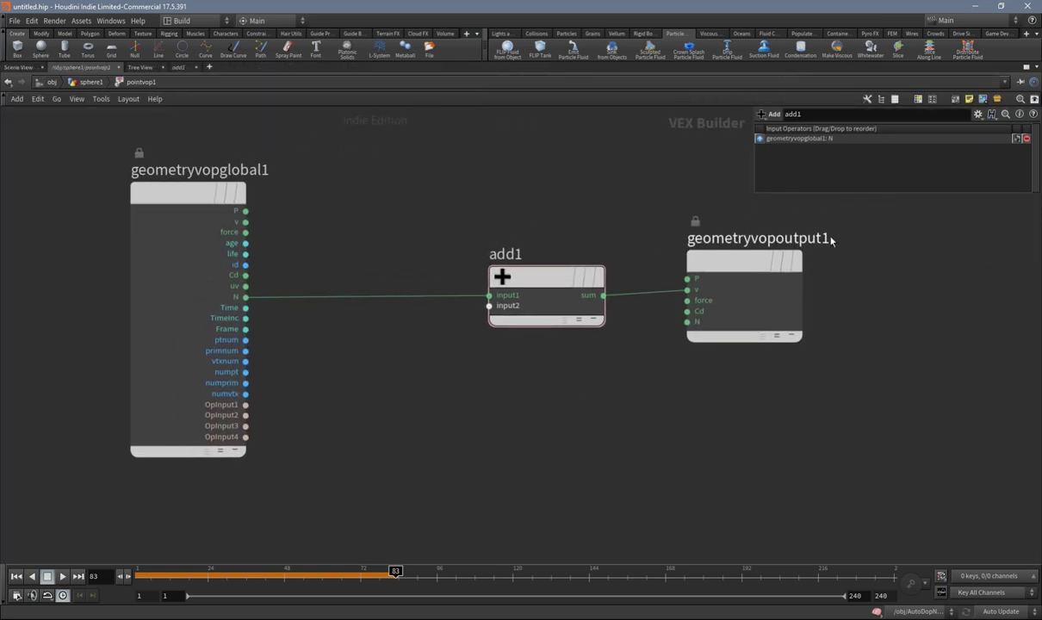
middle_click_drag(680, 370, 693, 385)
left_click_drag(736, 314, 706, 329)
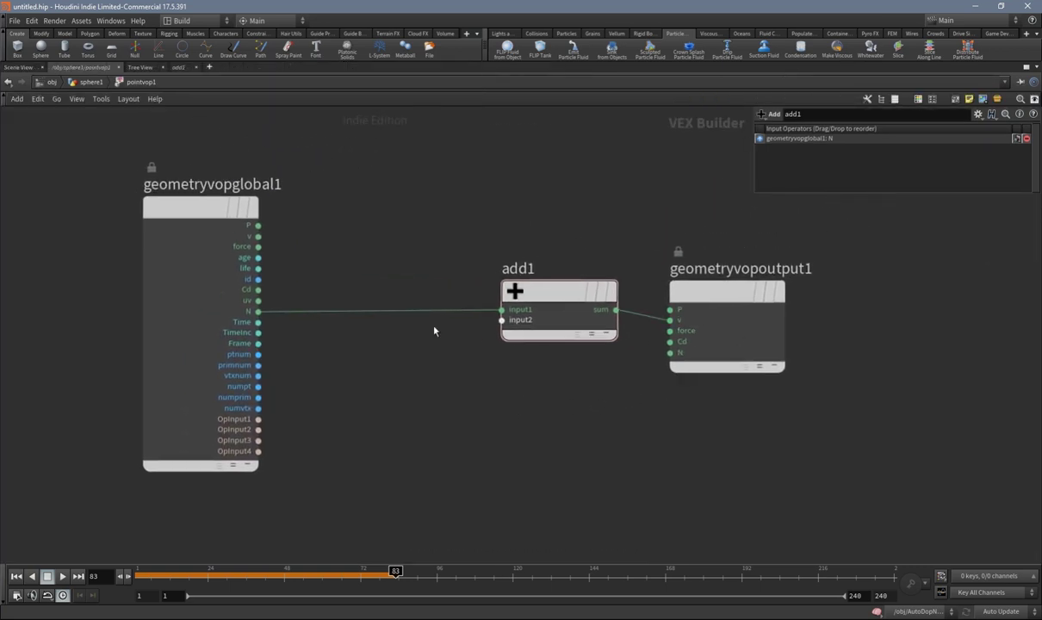
Create a second Add node that sums the global Frame and ptnum values
middle_click_drag(446, 388, 441, 345)
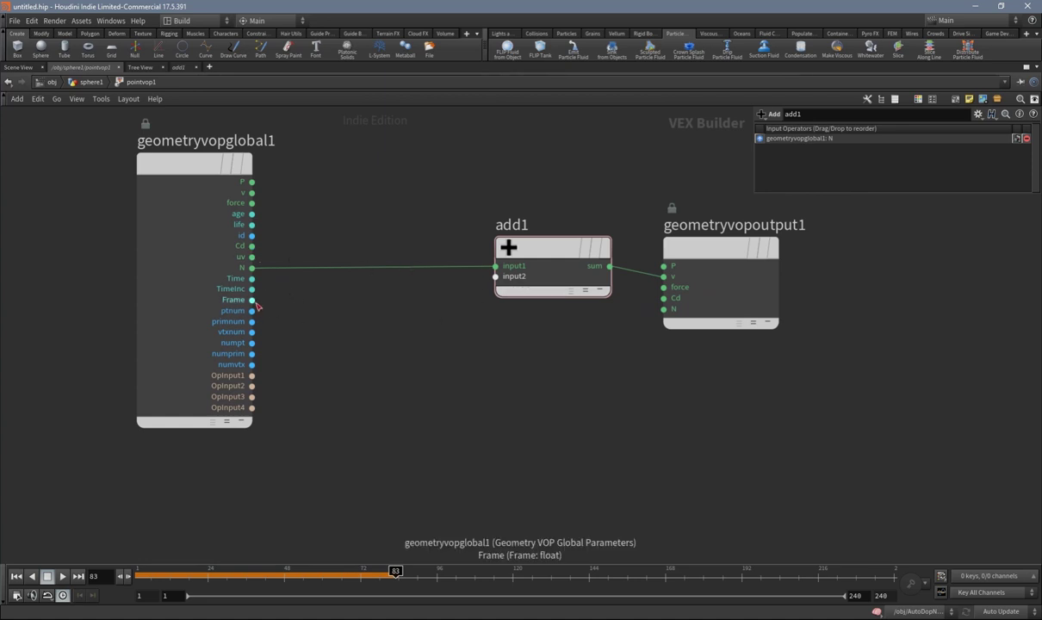
left_click_drag(255, 308, 328, 333)
type("ad")
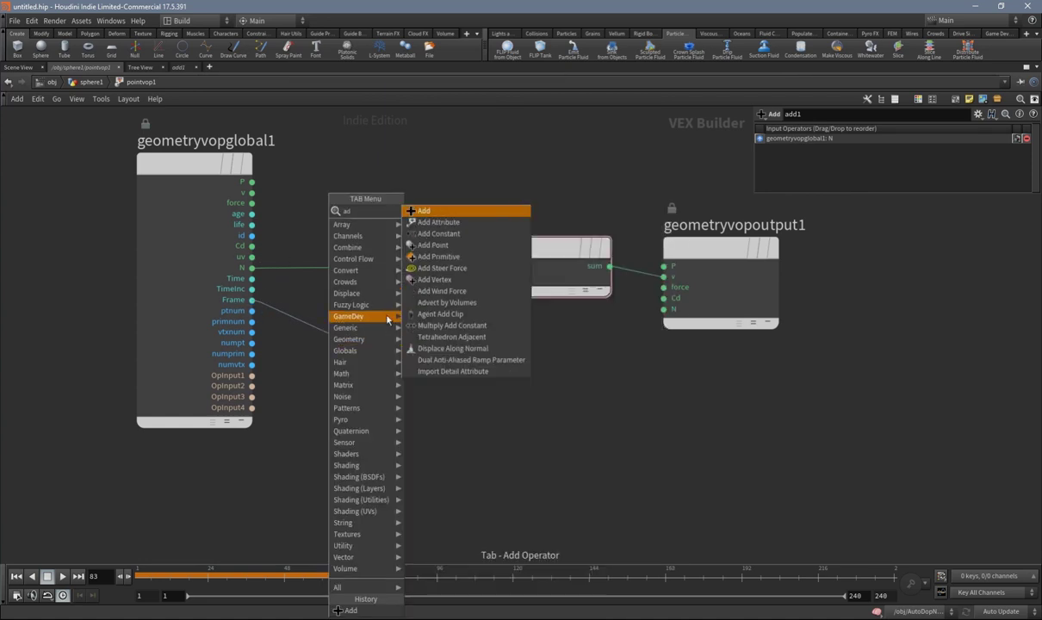
left_click(432, 214)
left_click(335, 319)
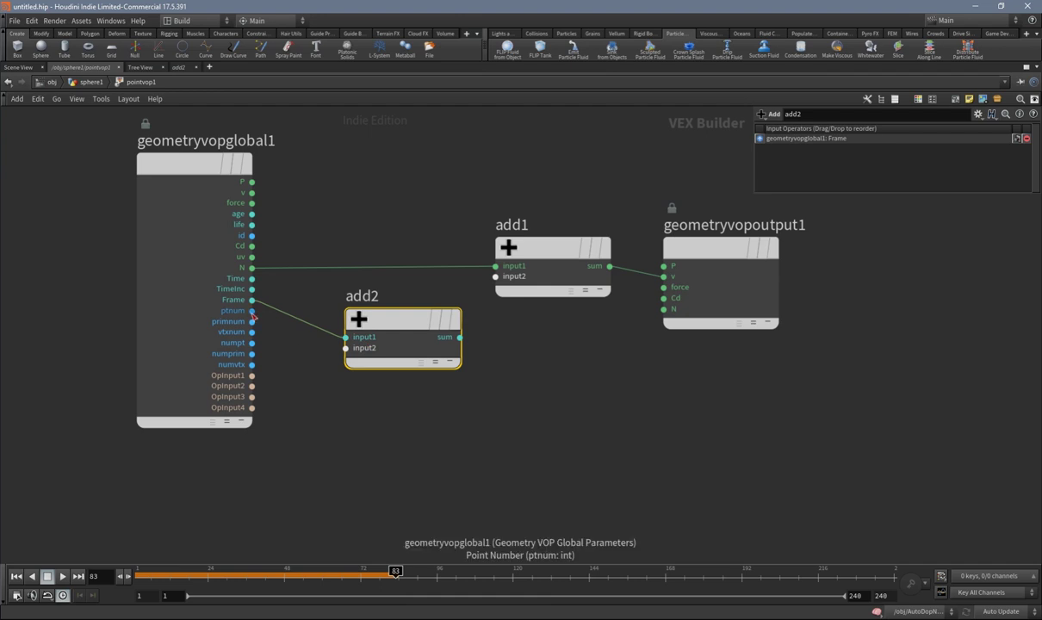
left_click_drag(251, 310, 346, 349)
Feed the Frame and ptnum sum into a new Random node with its Signature set to 1D Float Input, 3D Vector
middle_click_drag(335, 402, 477, 401)
left_click_drag(317, 353, 125, 349)
left_click_drag(570, 357, 414, 351)
type("random")
key("Return")
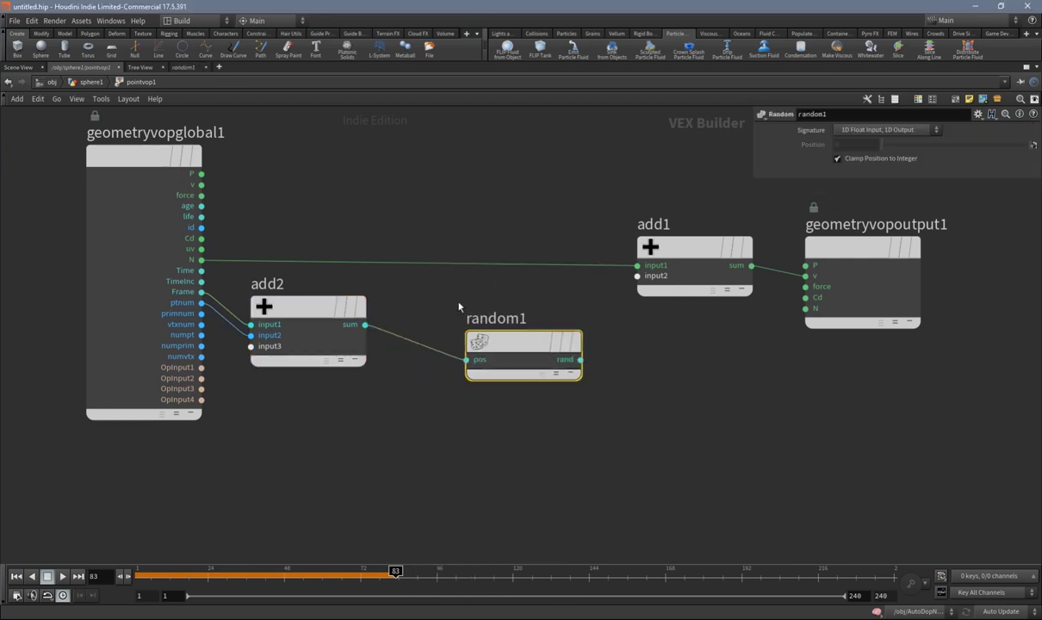
left_click_drag(487, 329, 446, 319)
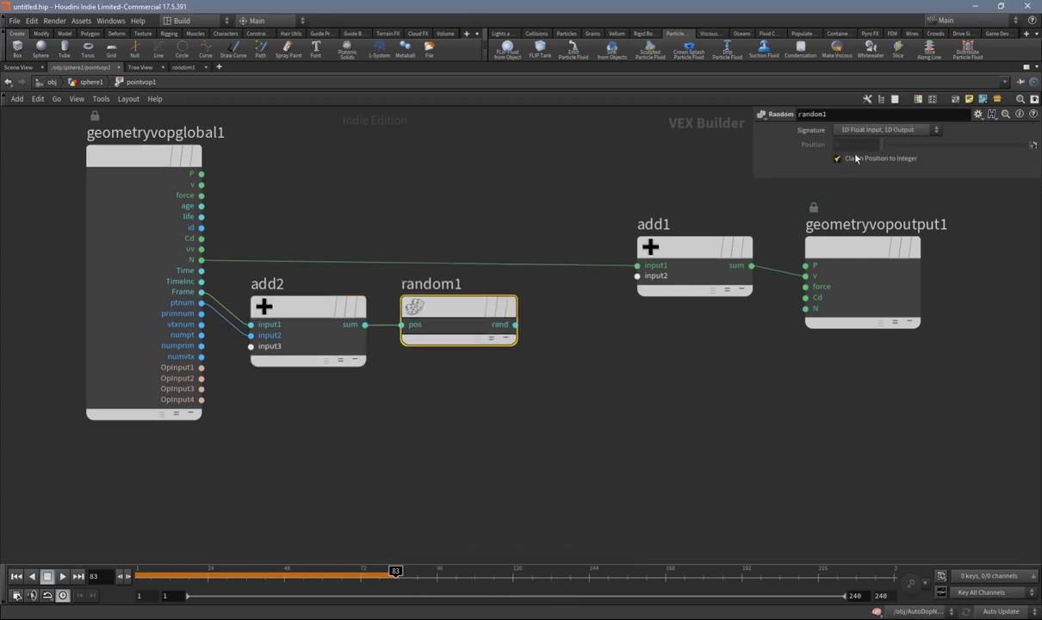
left_click(883, 129)
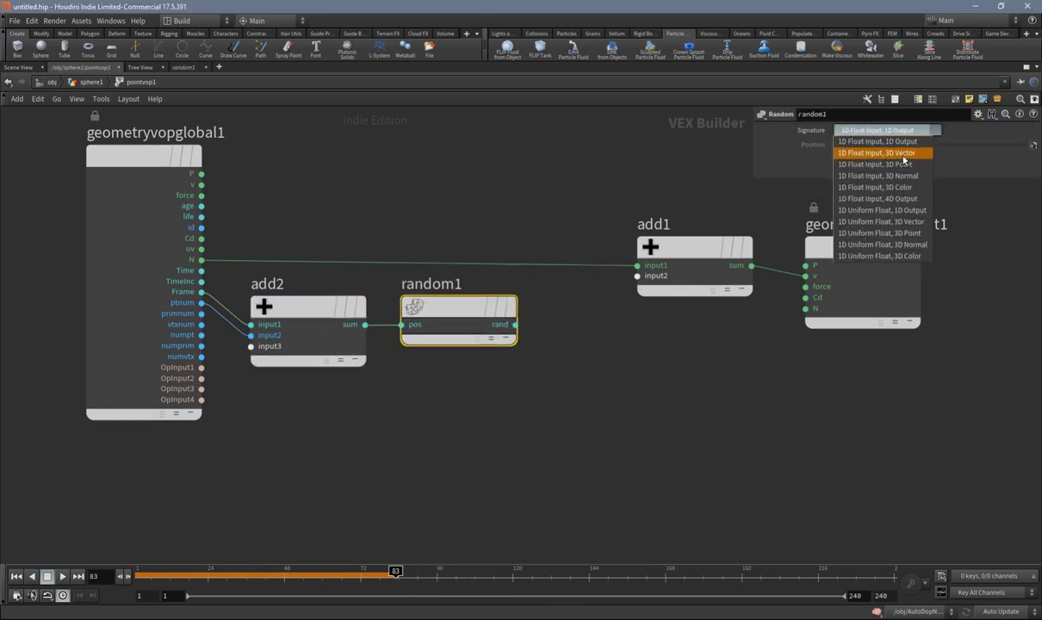
left_click(887, 154)
Move add1 and geometryvopoutput1 further away from random1 to make room for another node
middle_click_drag(736, 319, 667, 330)
left_click_drag(668, 330, 770, 282)
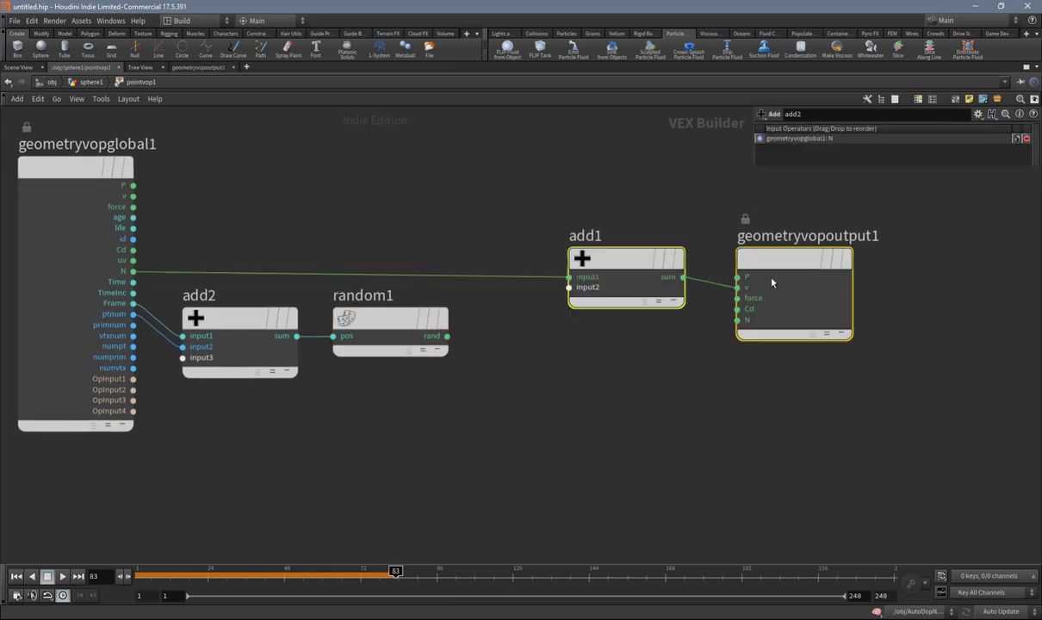
left_click_drag(632, 302, 743, 279)
left_click_drag(448, 337, 476, 353)
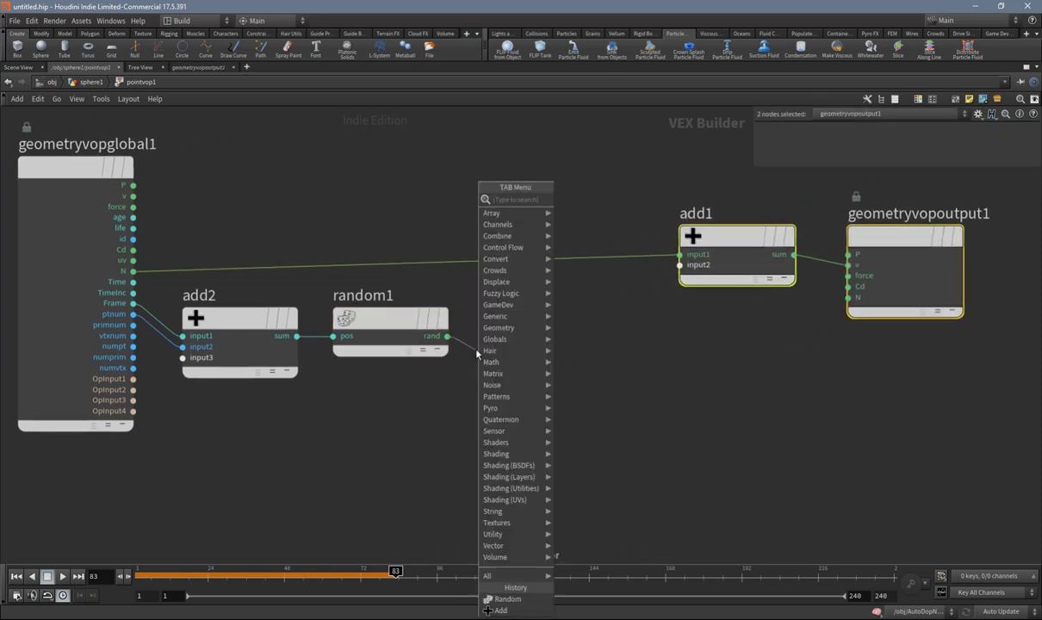
type("ft")
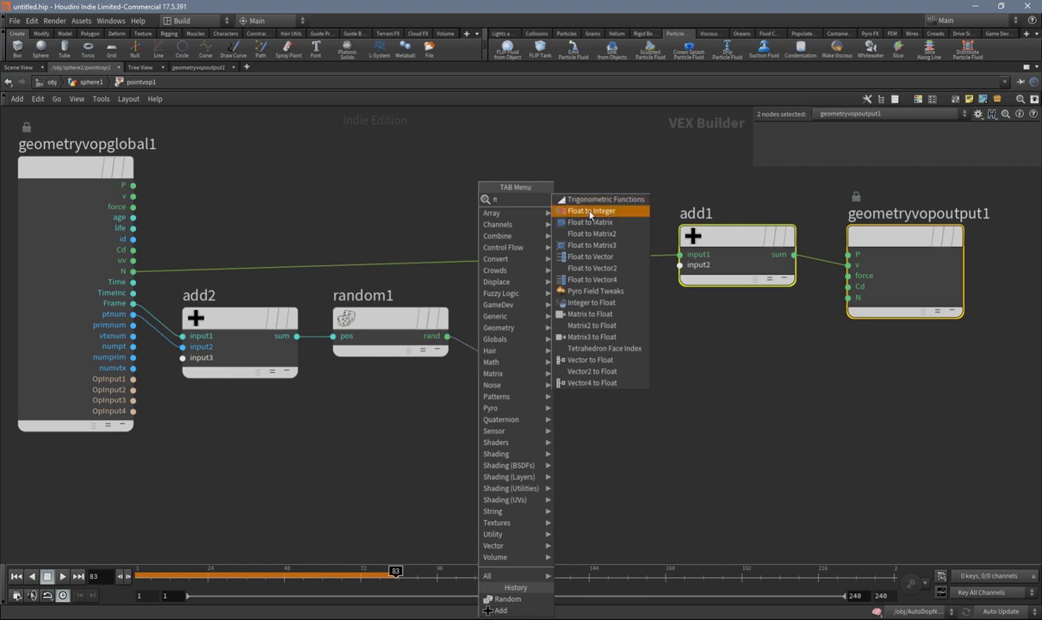
key("BackSpace")
type("or")
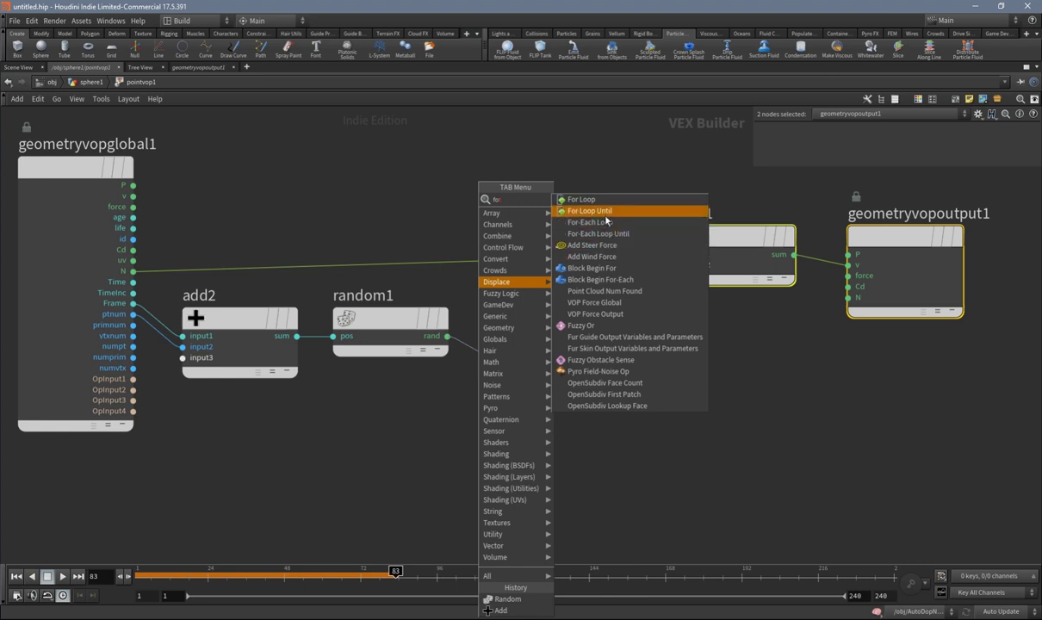
Add a Fit Range node fed by random1's rand output and place it beside random1
left_click(447, 335)
key("Tab")
type("fi")
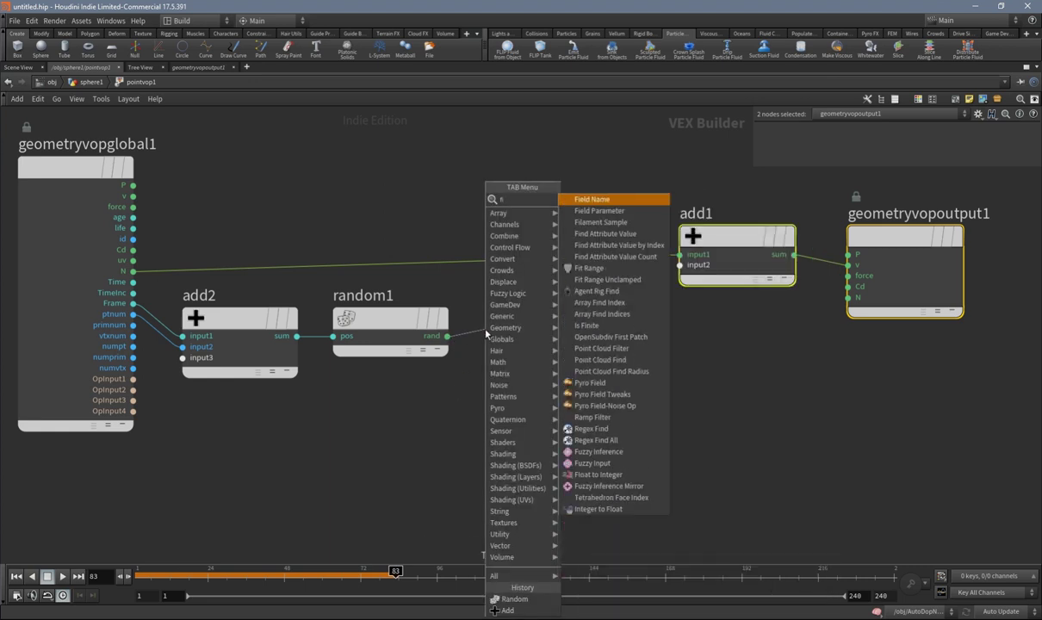
type("t")
left_click(581, 200)
left_click_drag(591, 375, 531, 368)
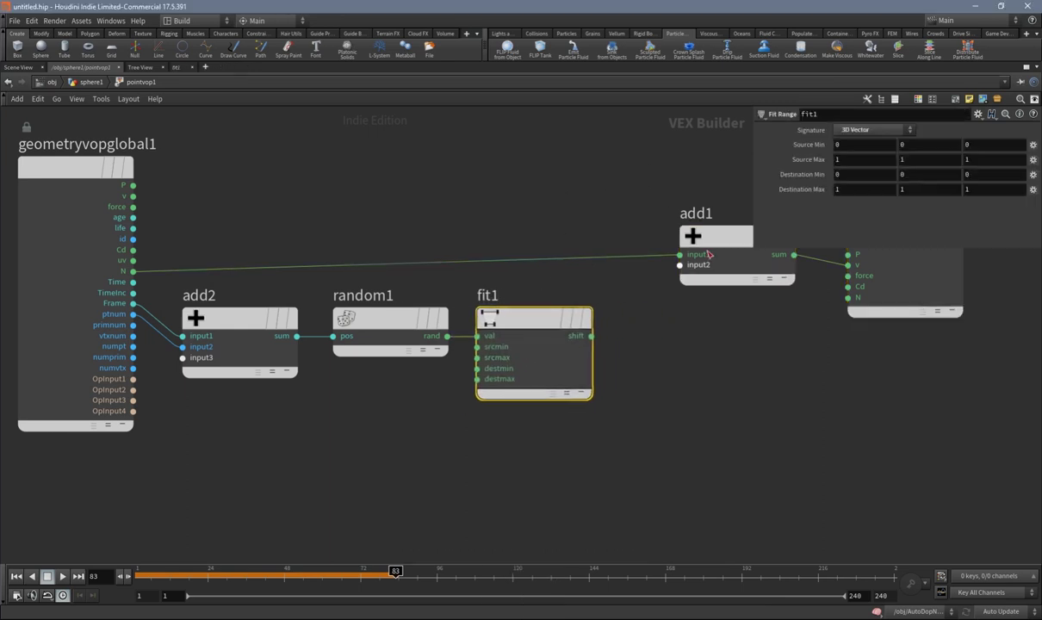
Connect fit1's shift output to input2 of add1 and line up geometryvopoutput1 with add1
left_click_drag(845, 175, 813, 196)
left_click(679, 266)
middle_click_drag(756, 361, 655, 440)
left_click_drag(655, 440, 771, 383)
left_click(722, 412)
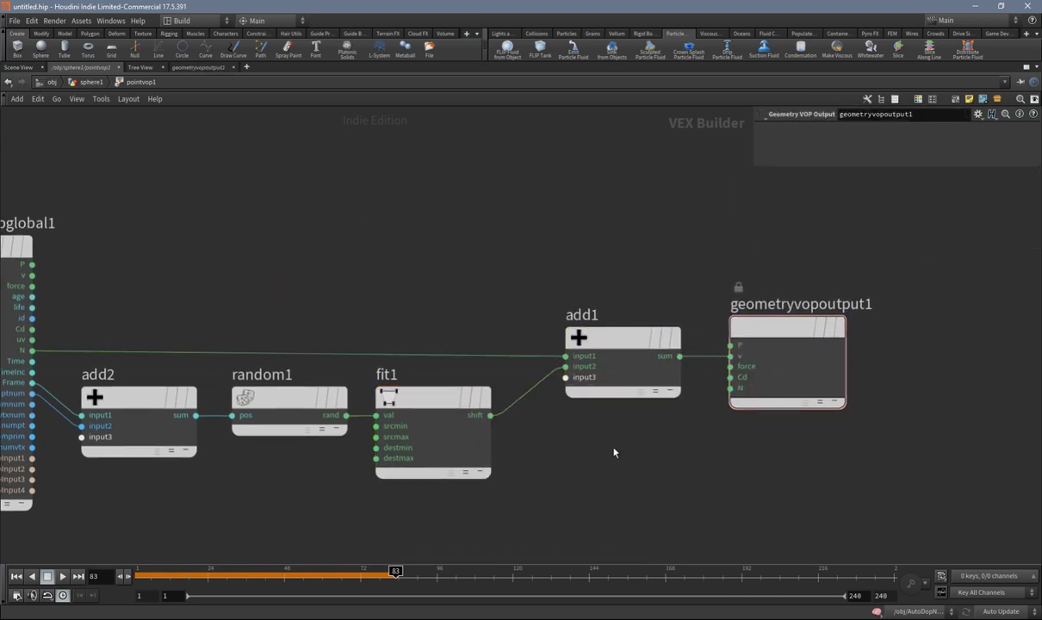
Return to AutoDopNetwork with the scene view restored and replay the simulation from frame 1, examining the effect of the randomized velocity
key("u")
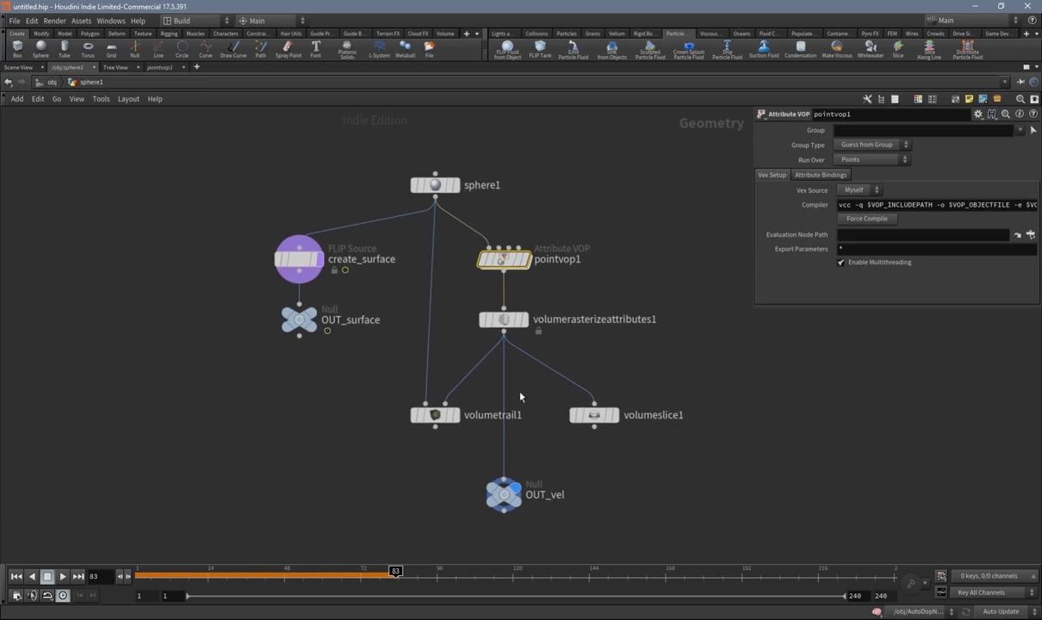
key("ctrl+b")
left_click(48, 576)
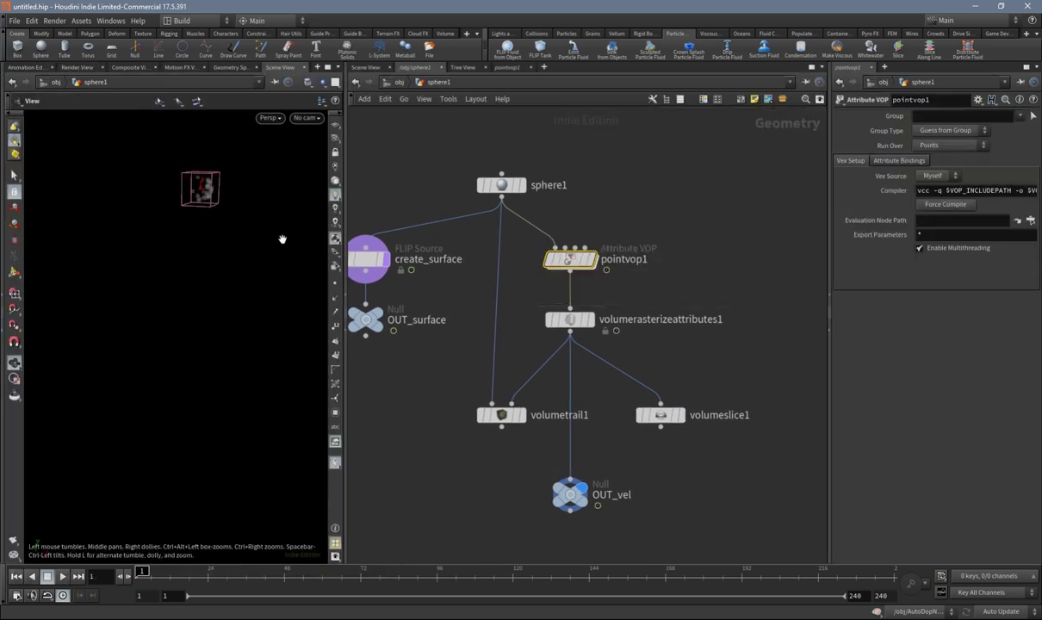
key("2")
left_click(62, 576)
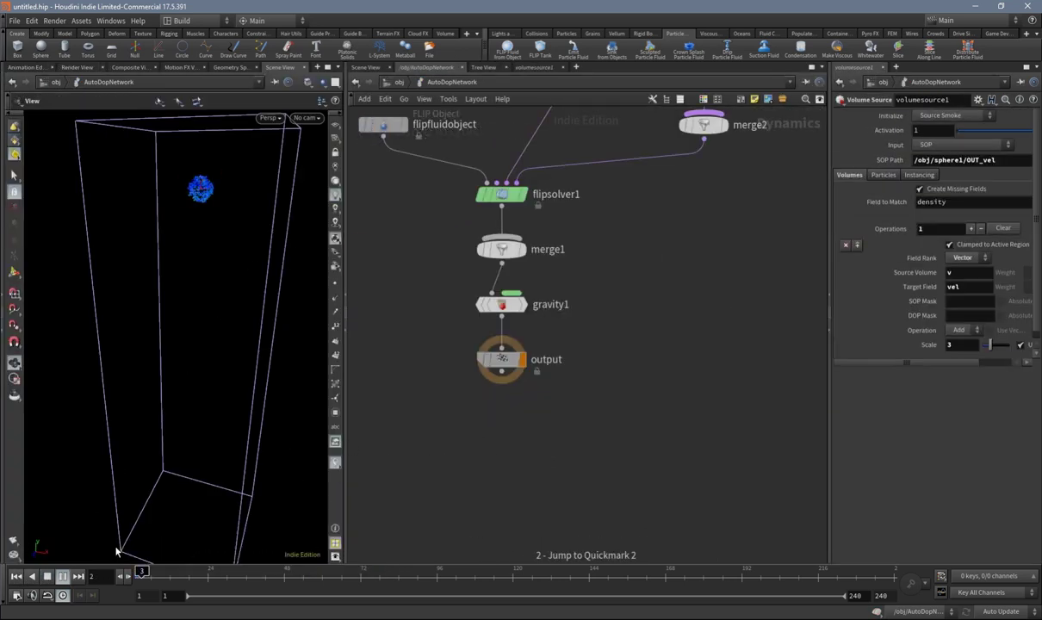
middle_click_drag(639, 359, 646, 407)
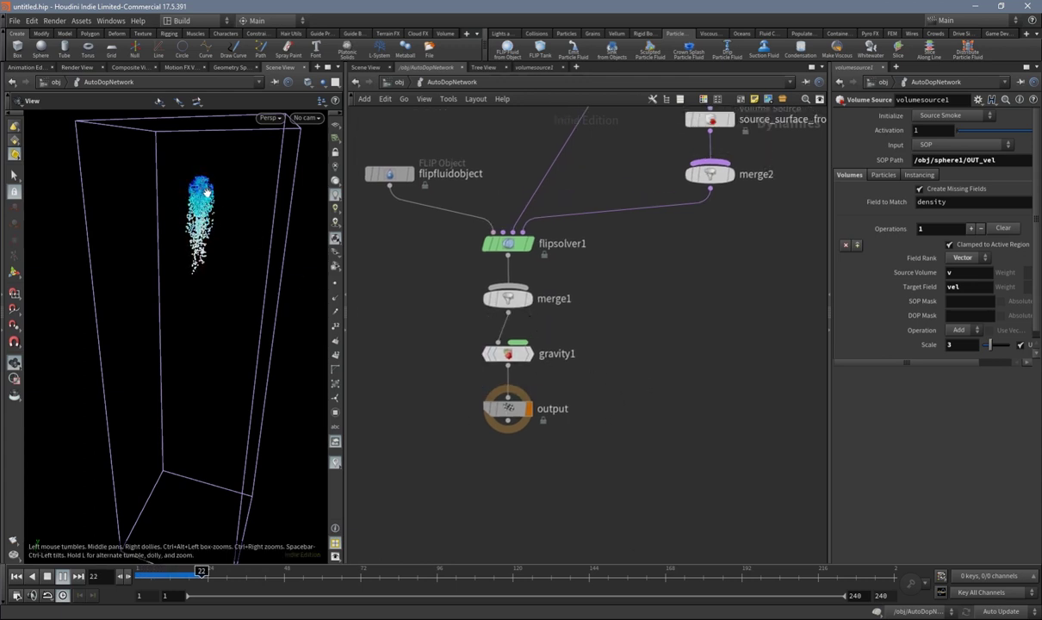
left_click(61, 577)
key("2")
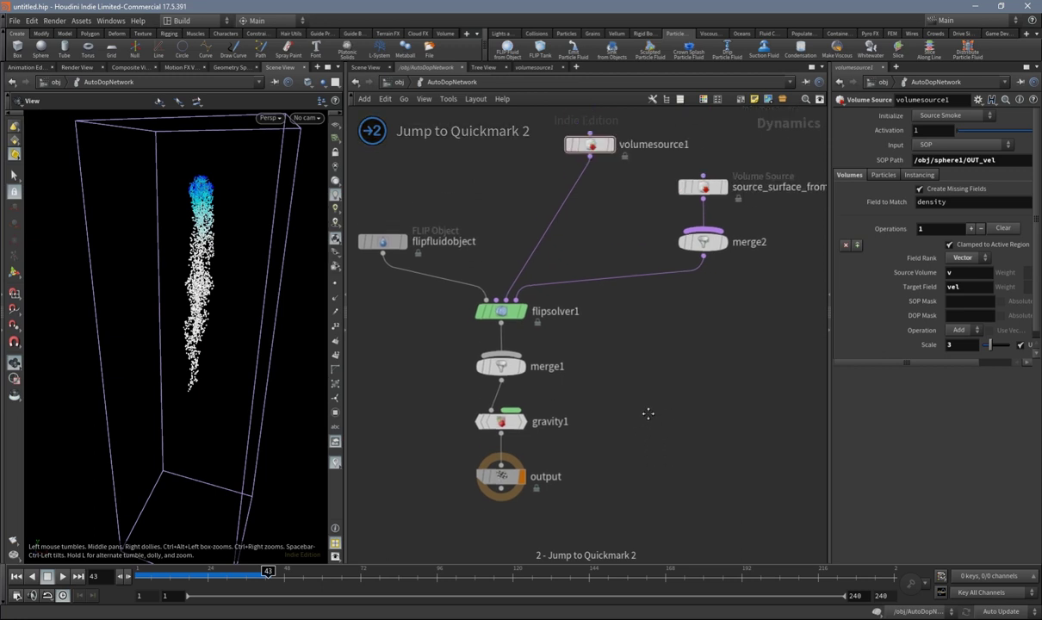
Display volumeslice1 and volumetrail1 in sphere1 in turn, running through the timeline to examine the rasterized velocity over time
key("1")
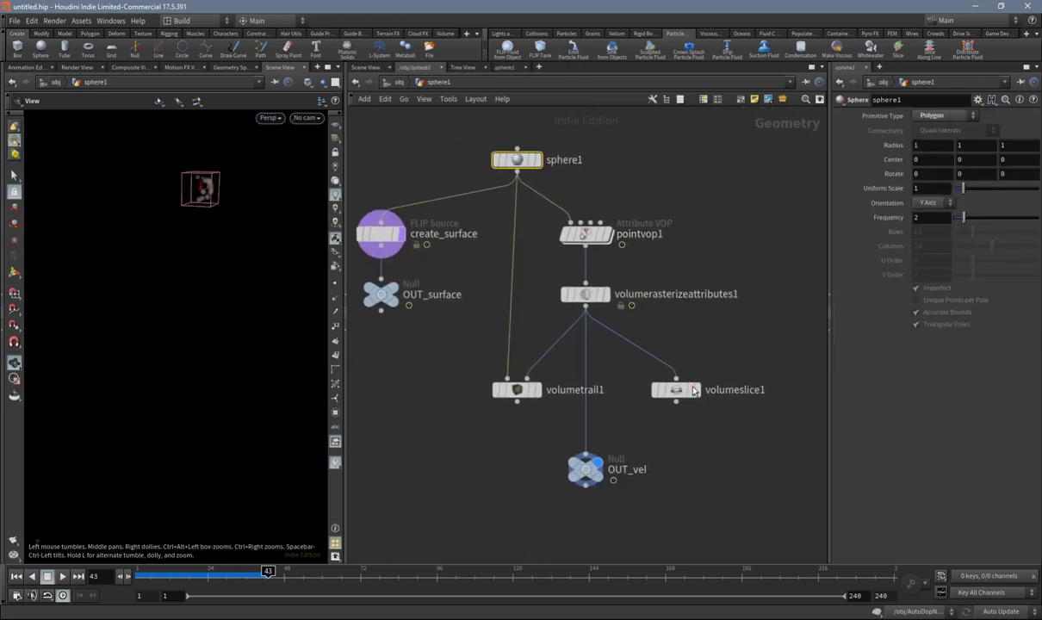
left_click(694, 390)
left_click_drag(174, 572, 190, 572)
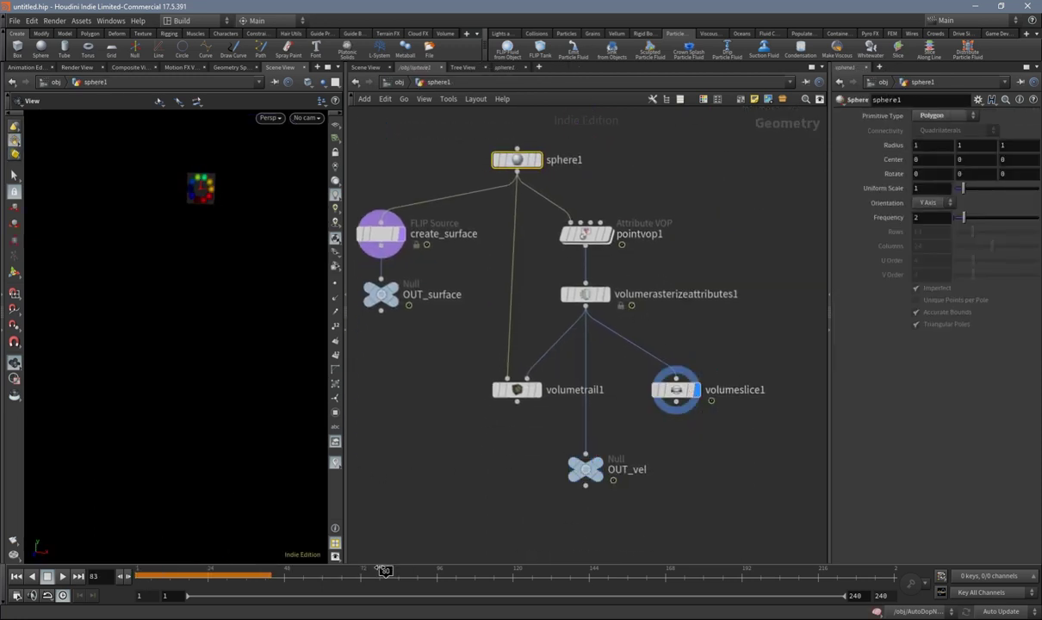
left_click_drag(385, 571, 290, 571)
left_click(536, 390)
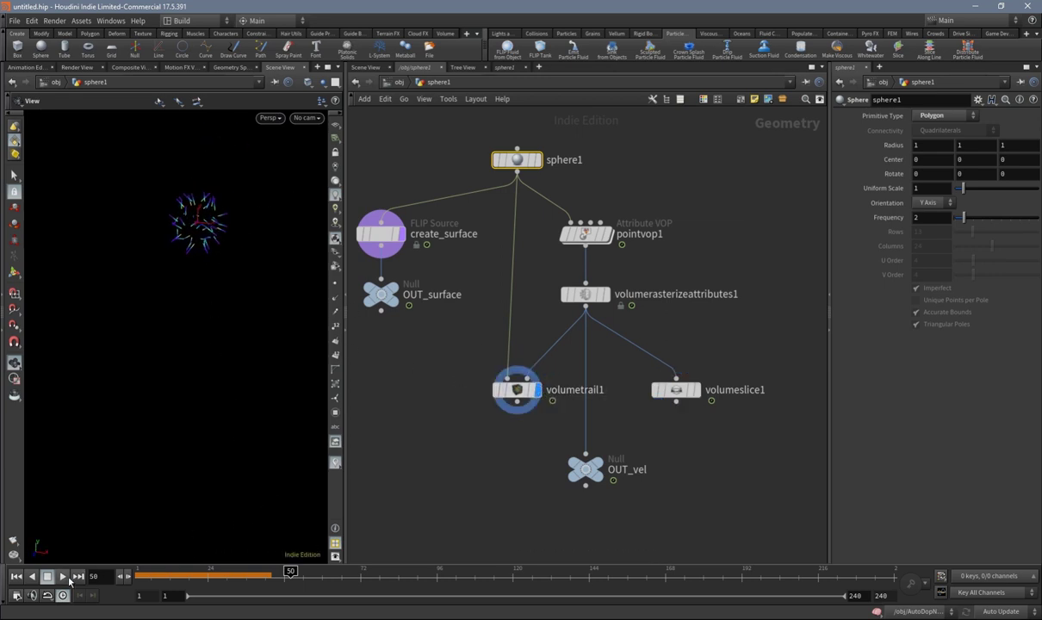
left_click(59, 577)
left_click(62, 576)
Set the display back to the OUT_vel null and frame the scene view on it
left_click(599, 470)
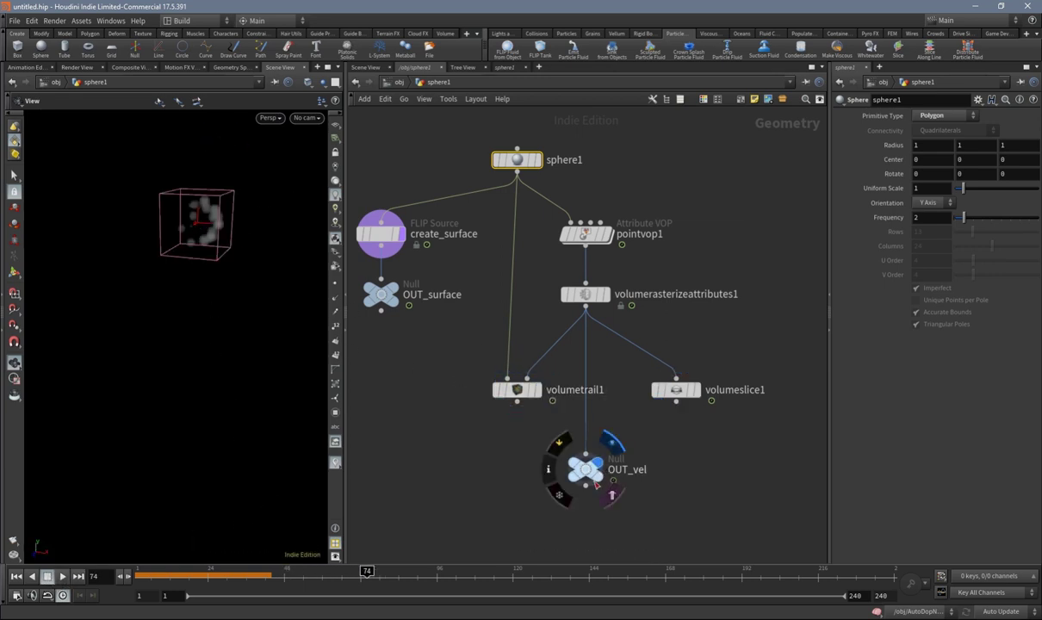
key("h")
mouse_move(543, 159)
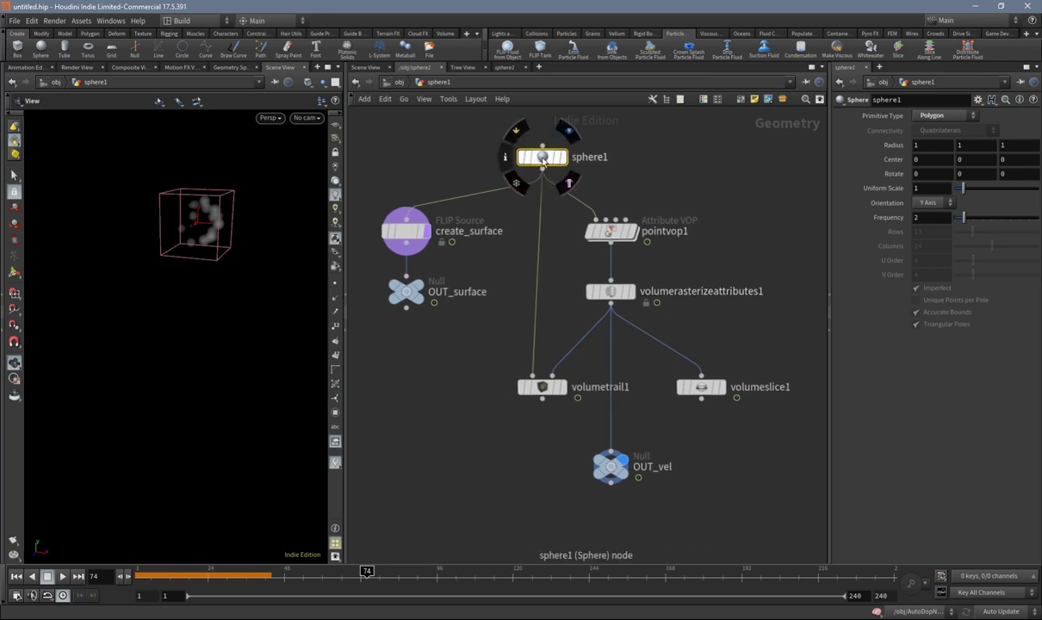
Inspect the FLIP Source settings of create_surface and return to the AutoDopNetwork
left_click(406, 231)
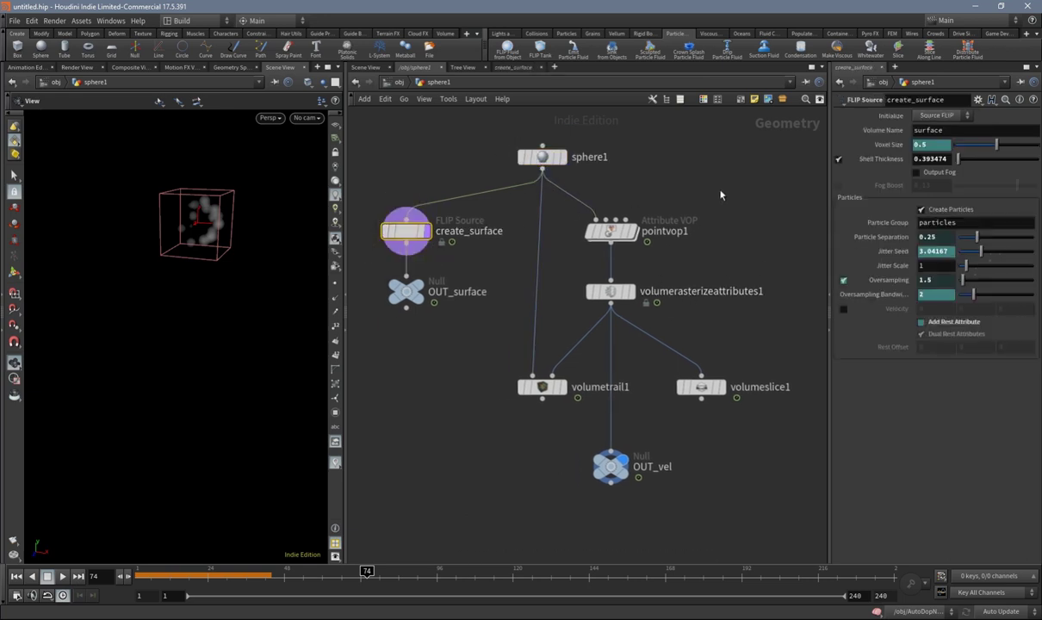
scroll(712, 203, "down", 2)
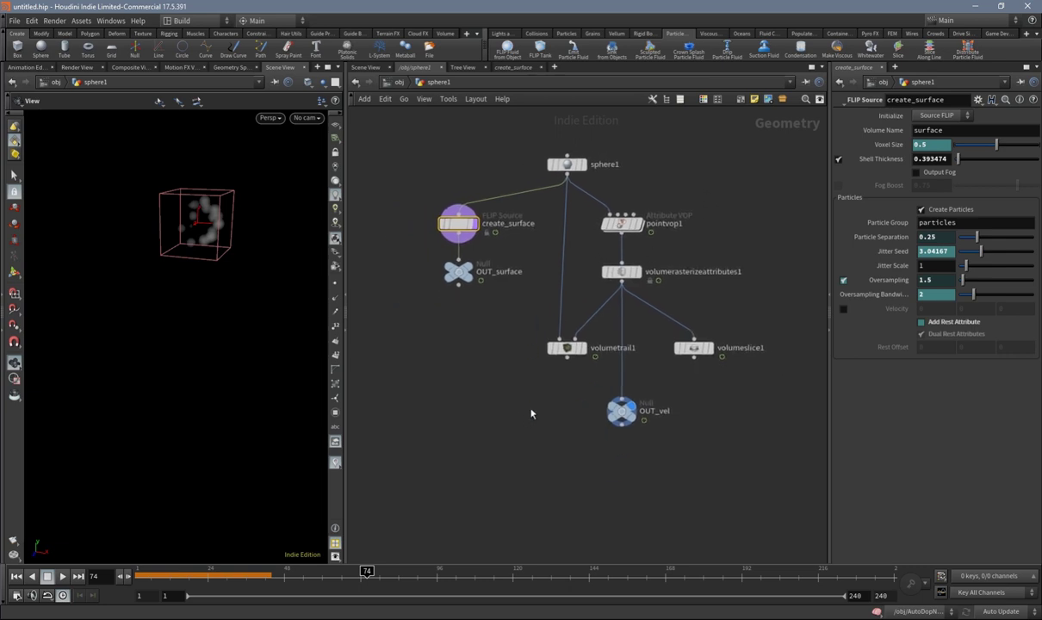
key("u")
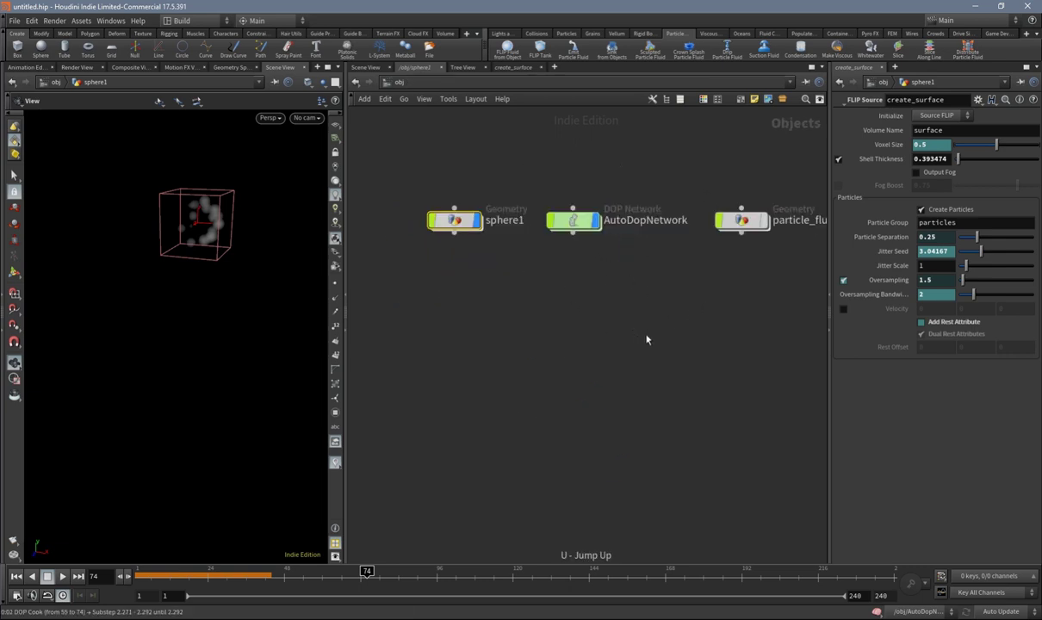
key("2")
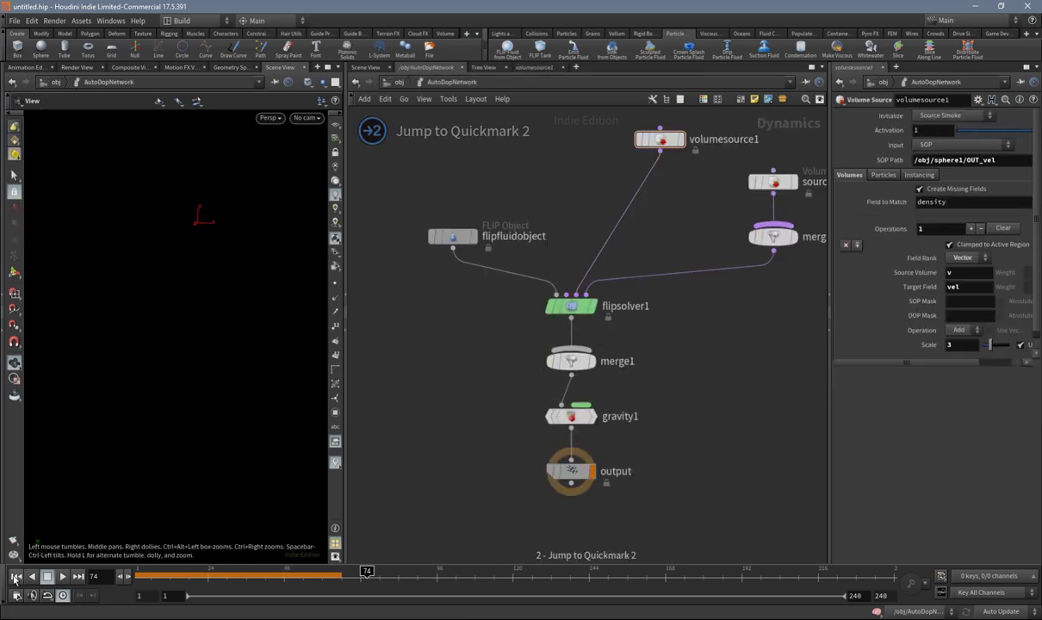
Play the simulation from frame 1 and examine the falling particles within the volume limits
scroll(690, 347, "down", 3)
middle_click_drag(679, 352, 627, 353)
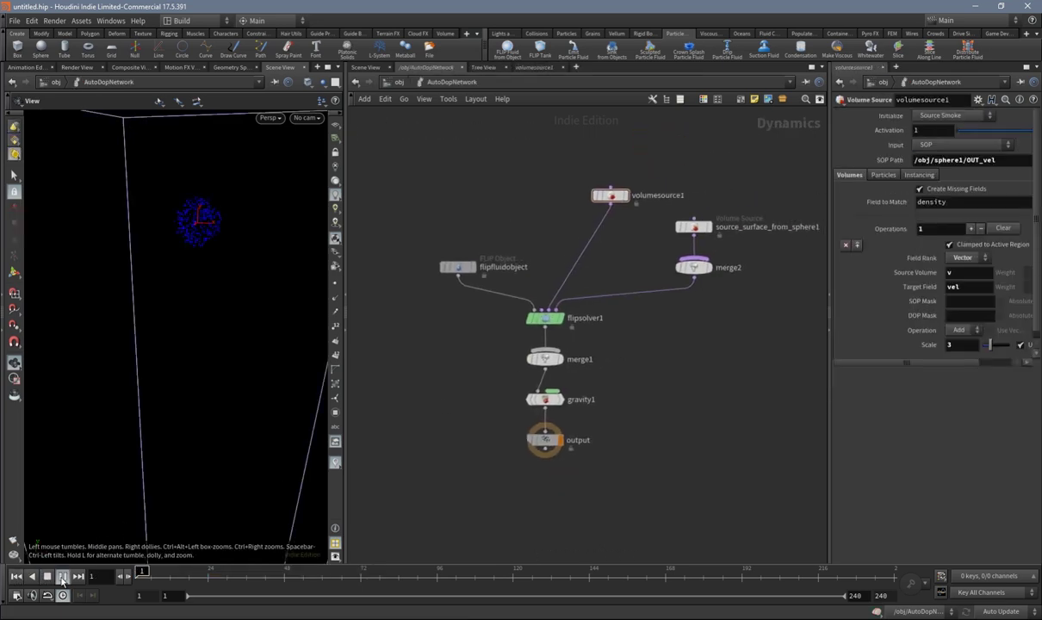
left_click(62, 577)
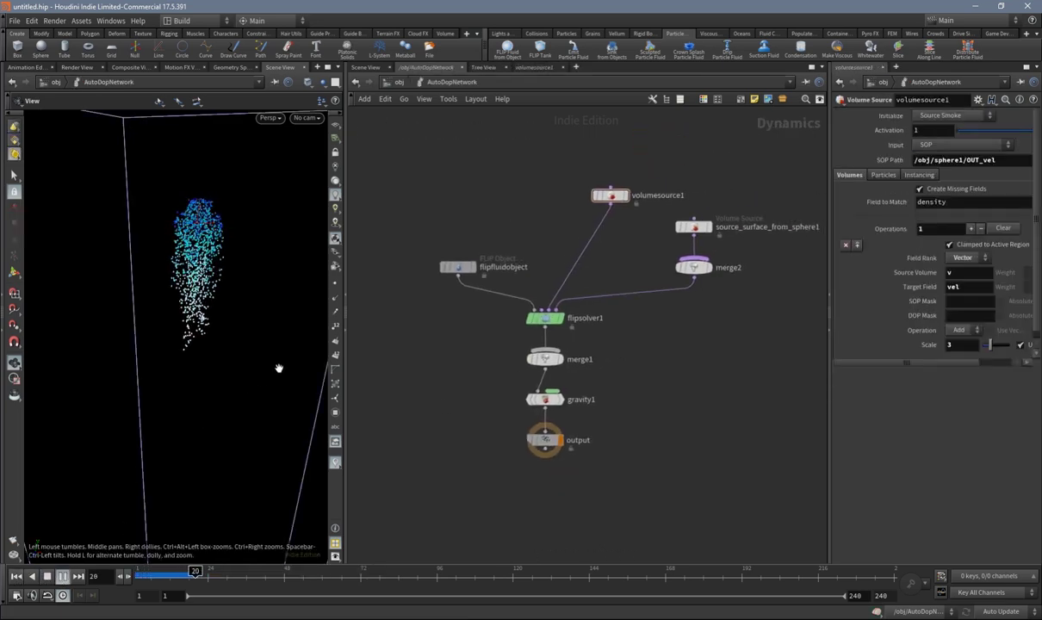
left_click_drag(279, 368, 126, 477)
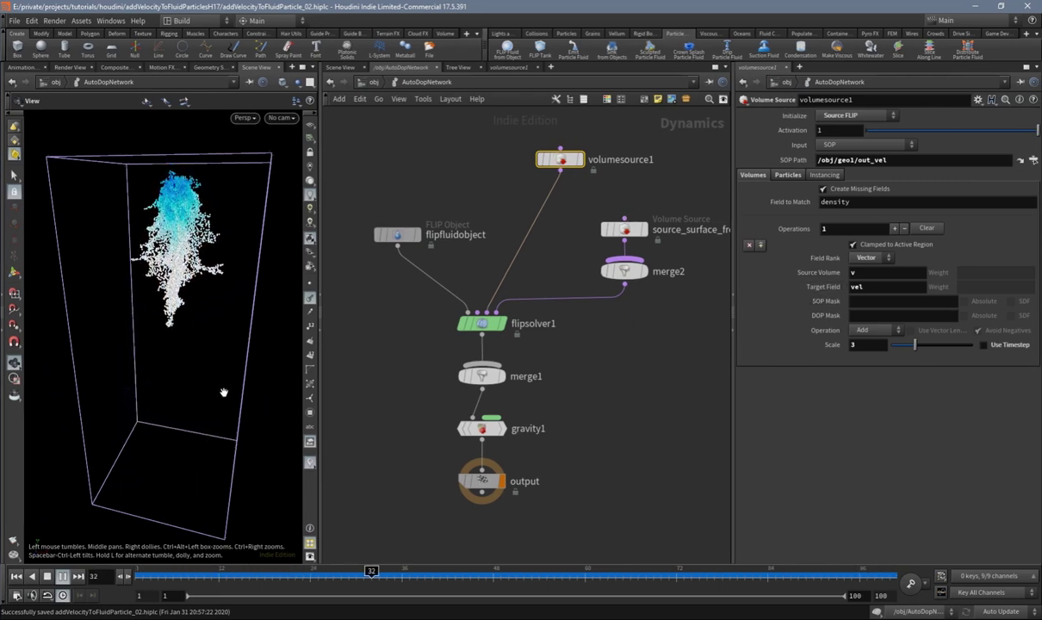
Set the particle separation of flipfluidobject to 0.15 and rewind to the first frame
left_click(397, 234)
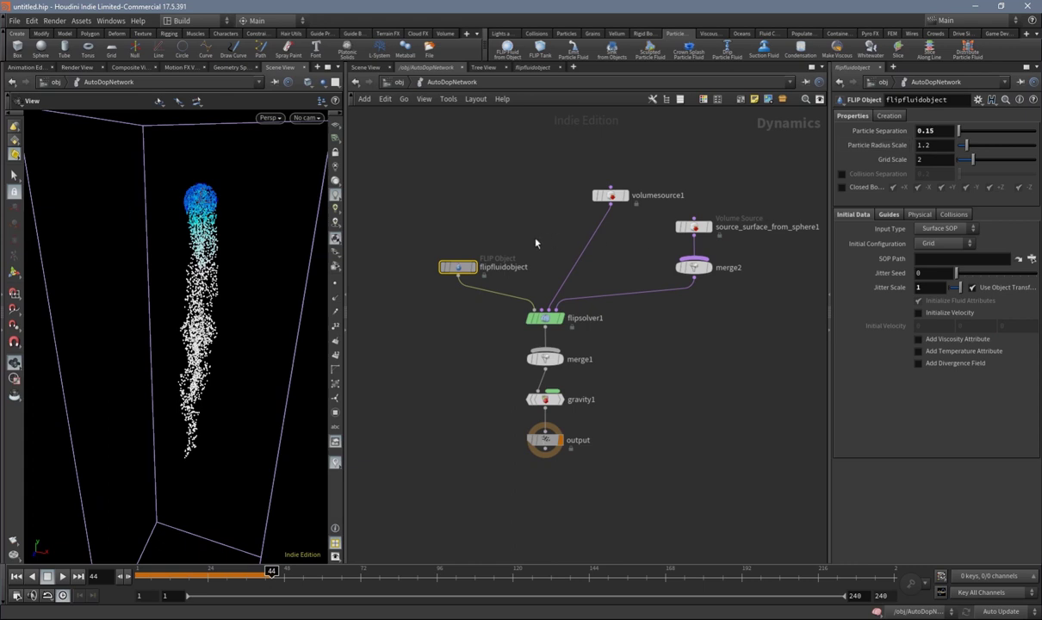
left_click(16, 576)
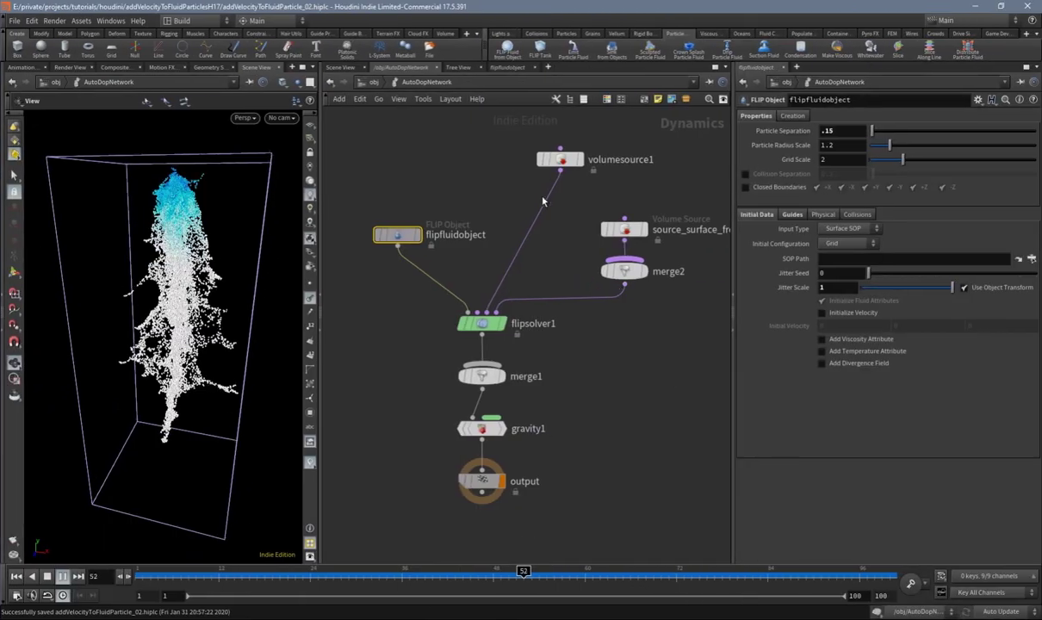
Review the settings of volumesource1 in the finished reference scene addVelocityToFluidParticle_02
left_click(560, 159)
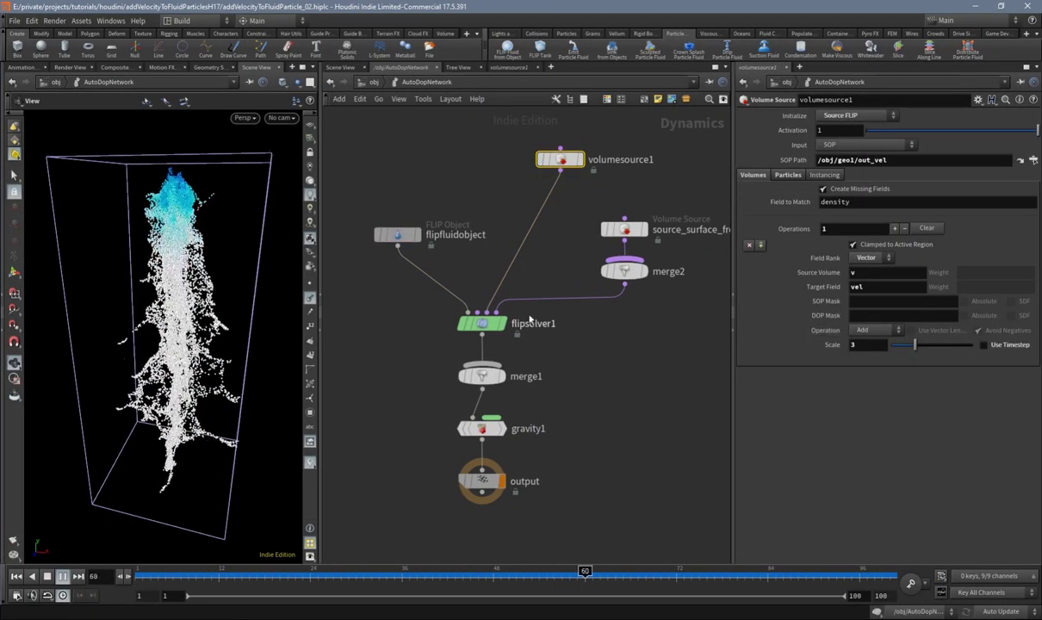
mouse_move(487, 324)
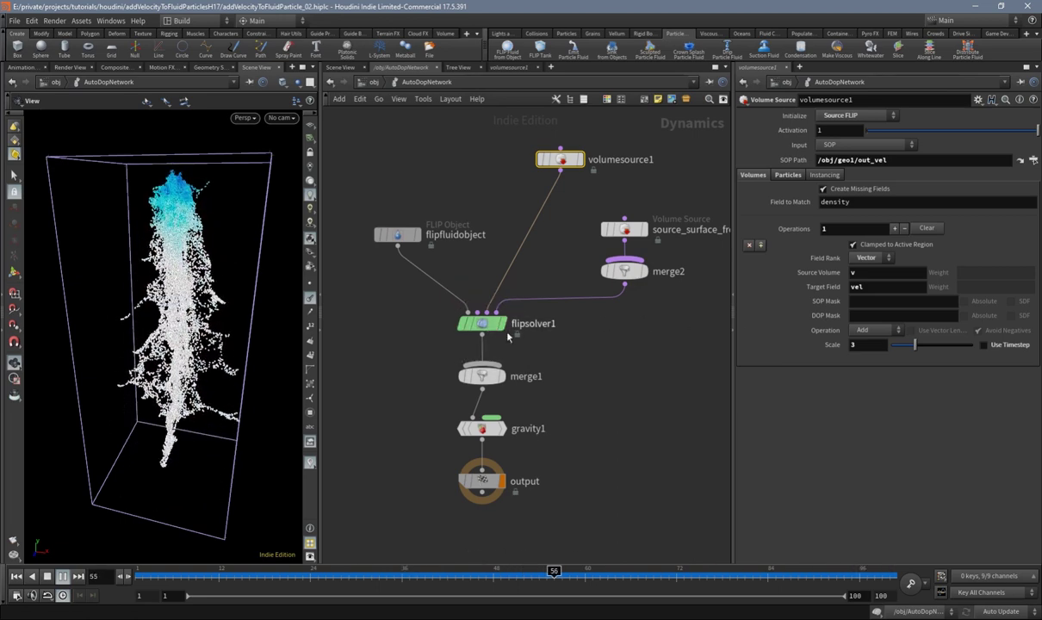
middle_click_drag(637, 353, 604, 357)
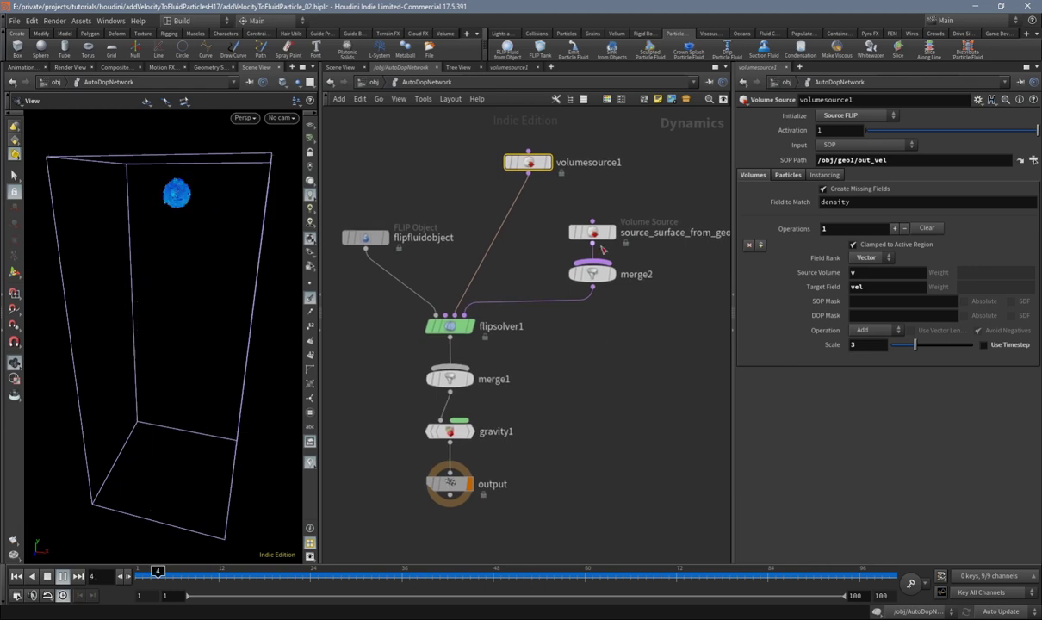
Set the Y box size of flipsolver1's volume limits to 35
left_click(450, 326)
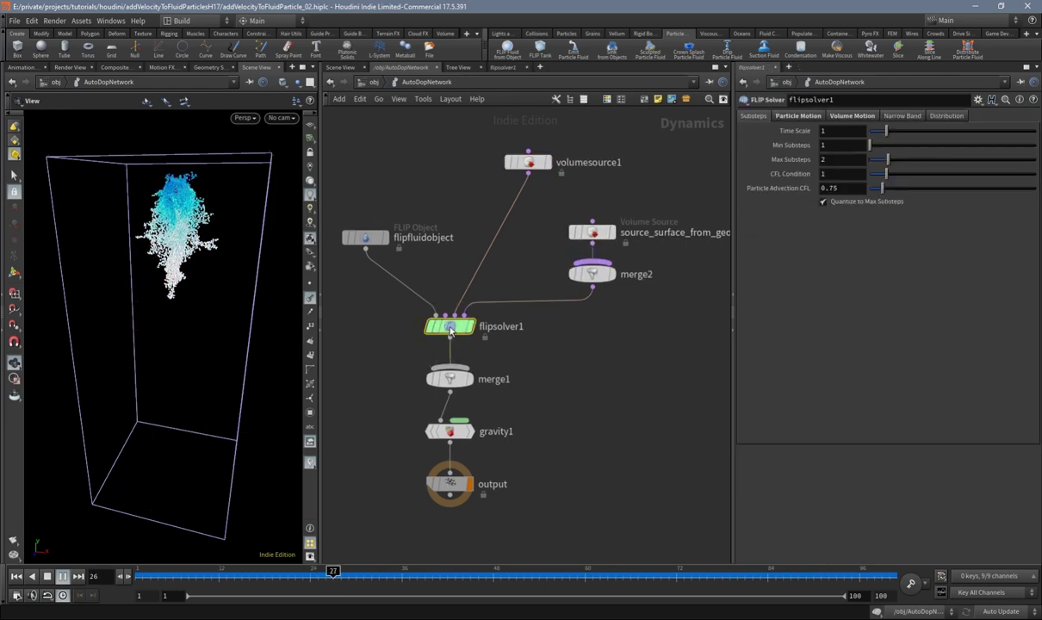
left_click(851, 116)
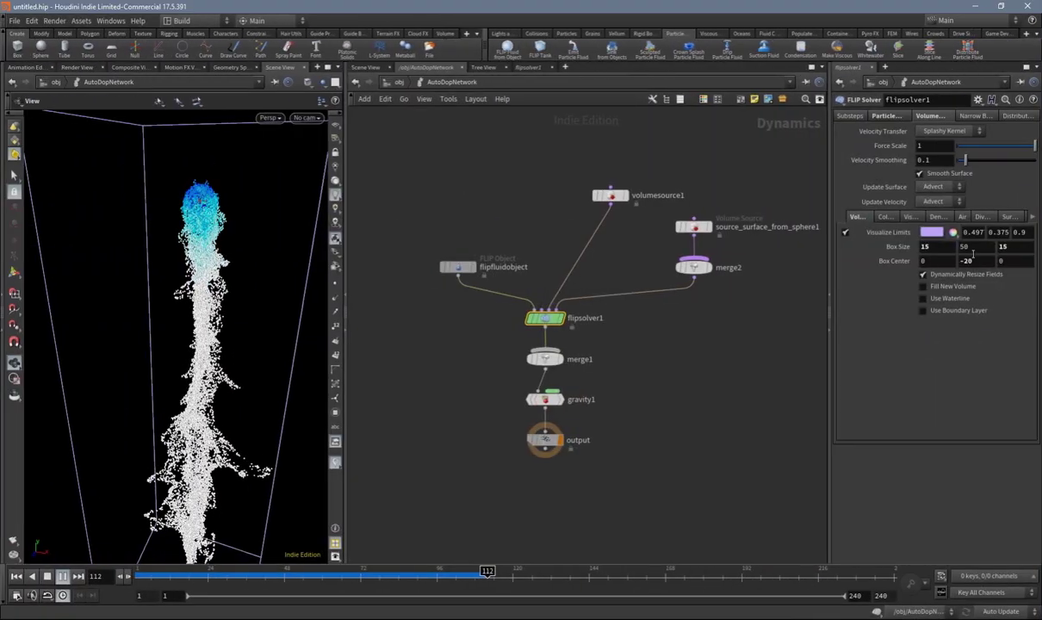
left_click_drag(957, 247, 1012, 239)
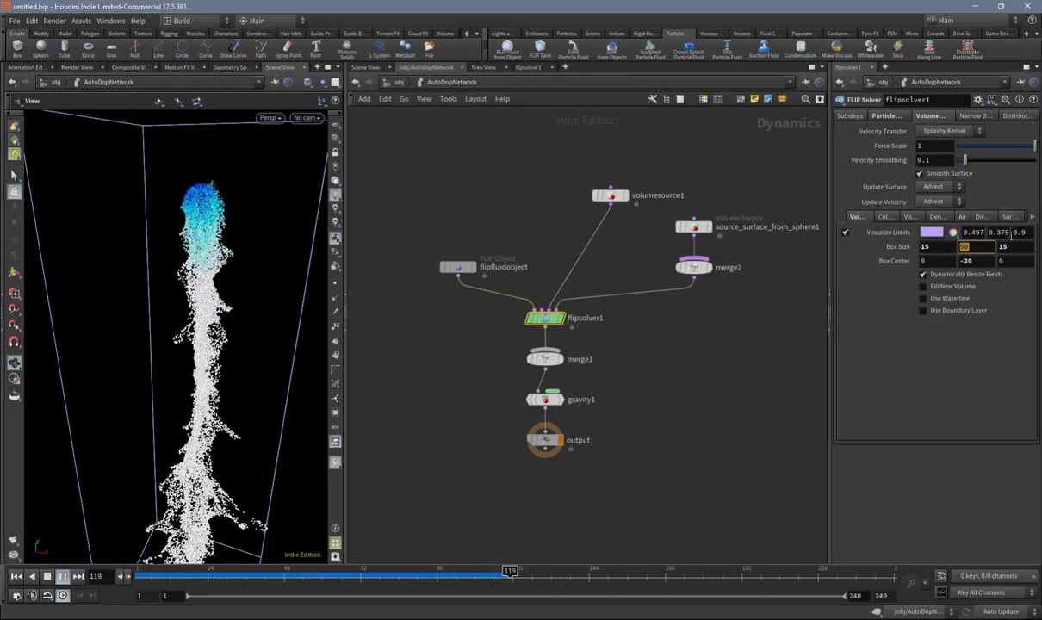
type("35")
key("Return")
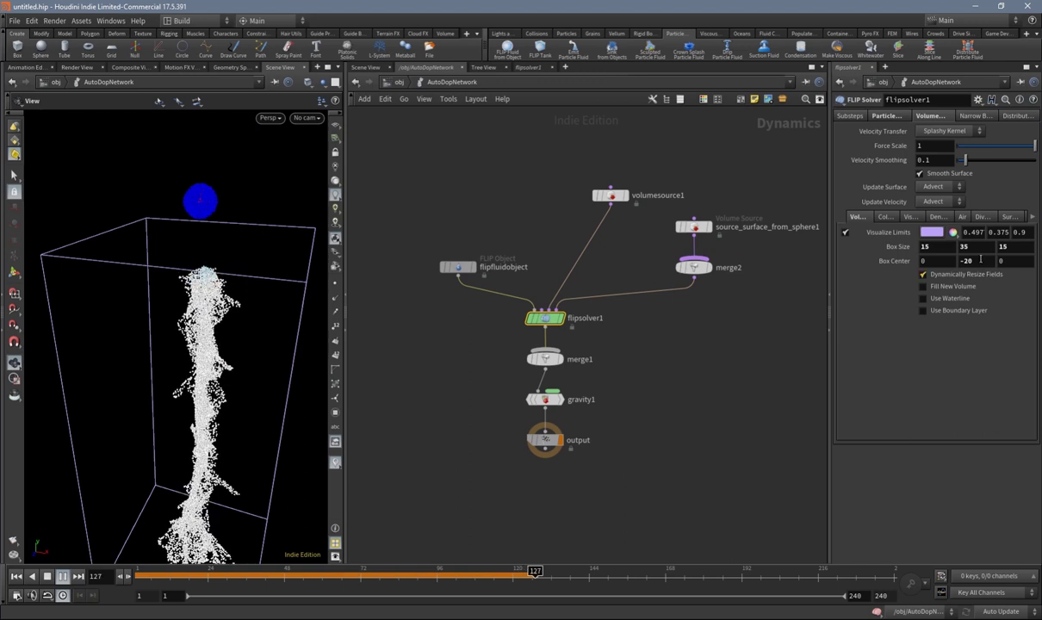
Set the Y box center of flipsolver1's volume limits to -15
left_click_drag(979, 261, 950, 261)
type("-519")
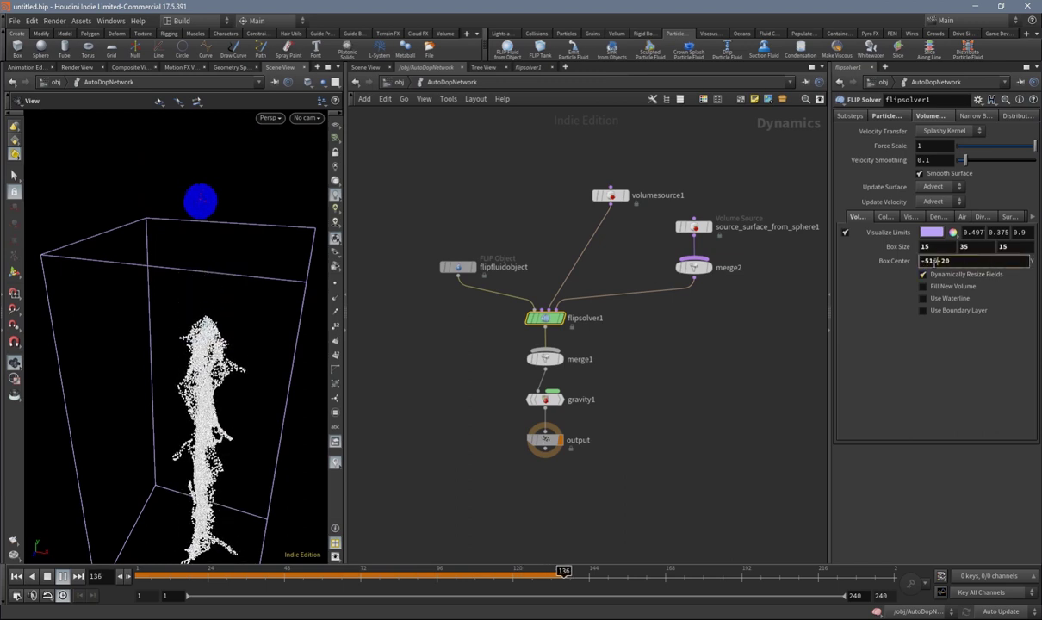
triple_click(935, 263)
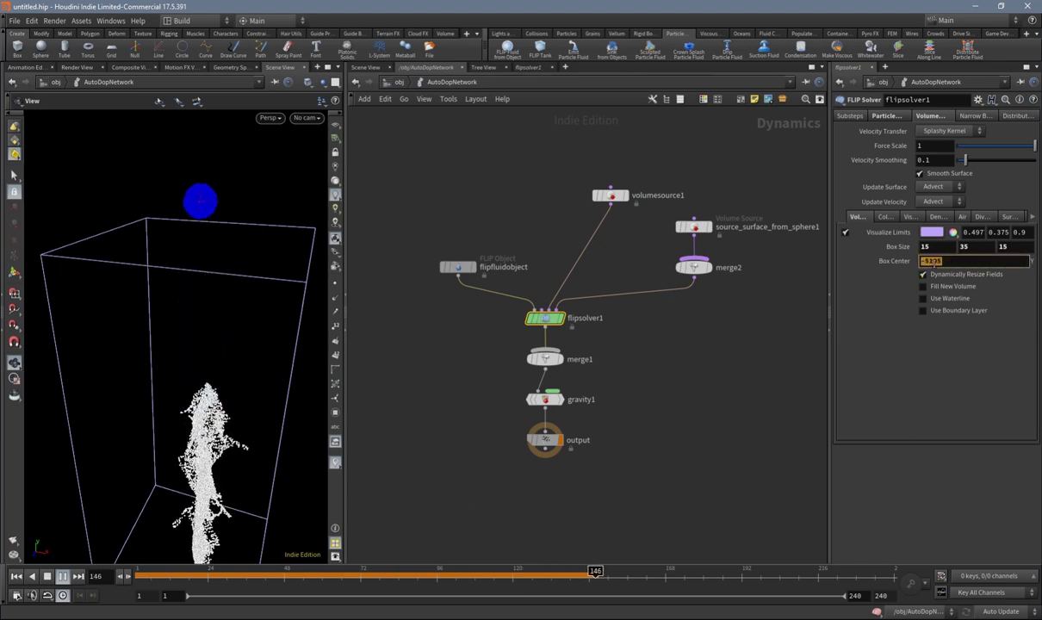
type("-15")
key("Return")
Stop playback and rerun the simulation from frame 1 with the resized volume limits
left_click(47, 576)
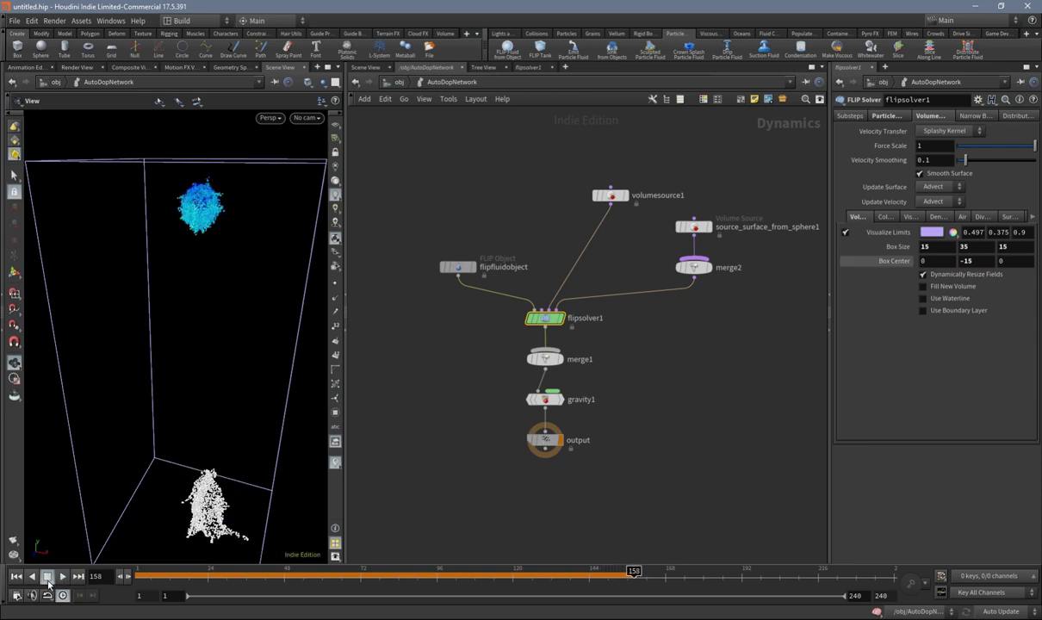
left_click(18, 576)
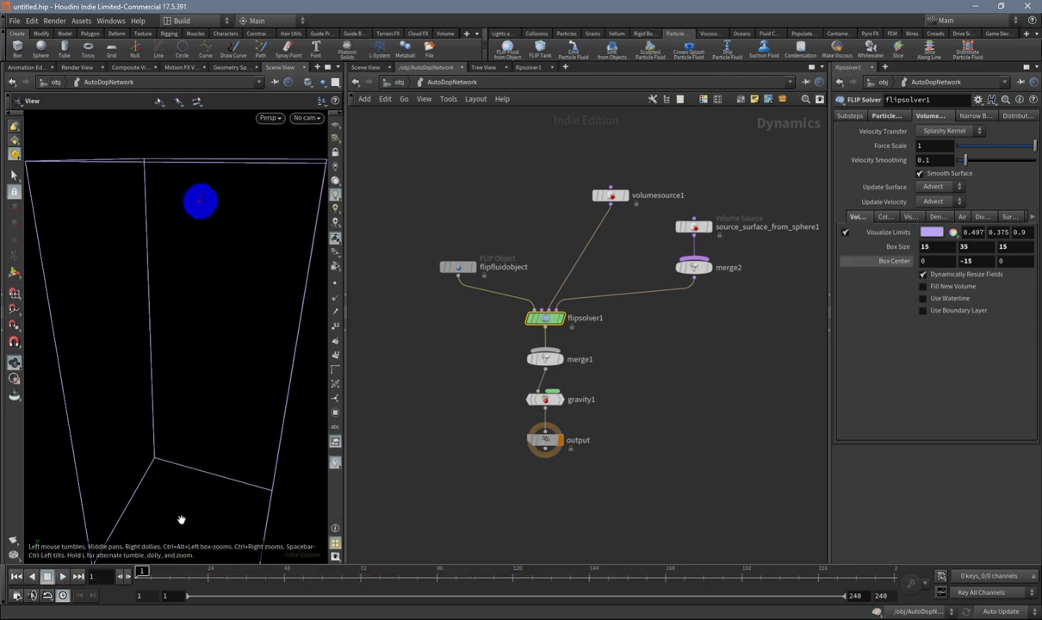
left_click(63, 576)
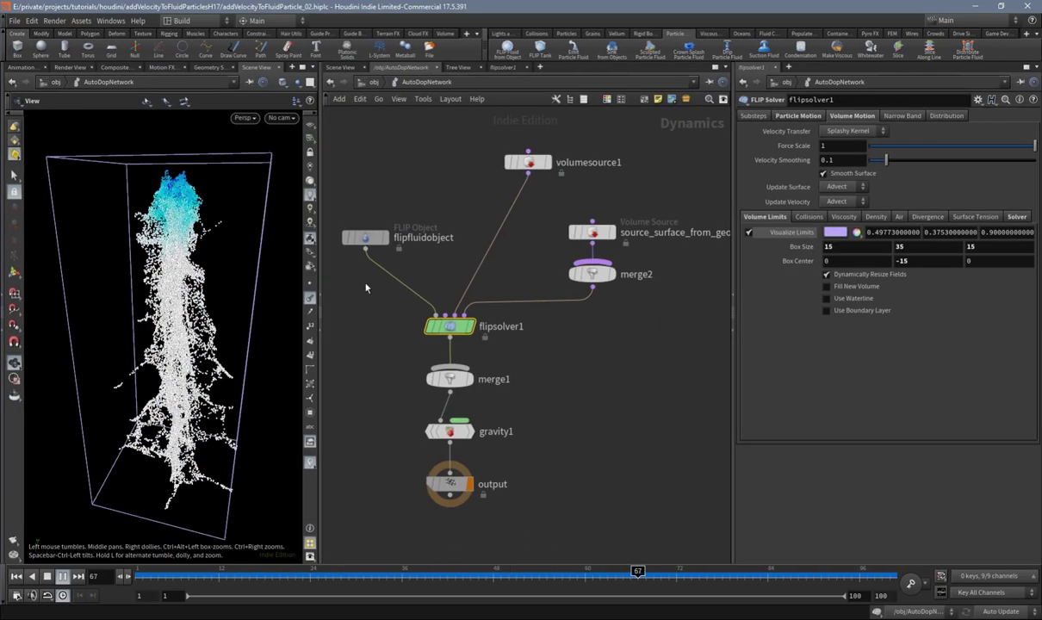
Compare the settings of flipfluidobject, flipsolver1 and volumesource1 with the reference scene, widening the parameter area
left_click(365, 238)
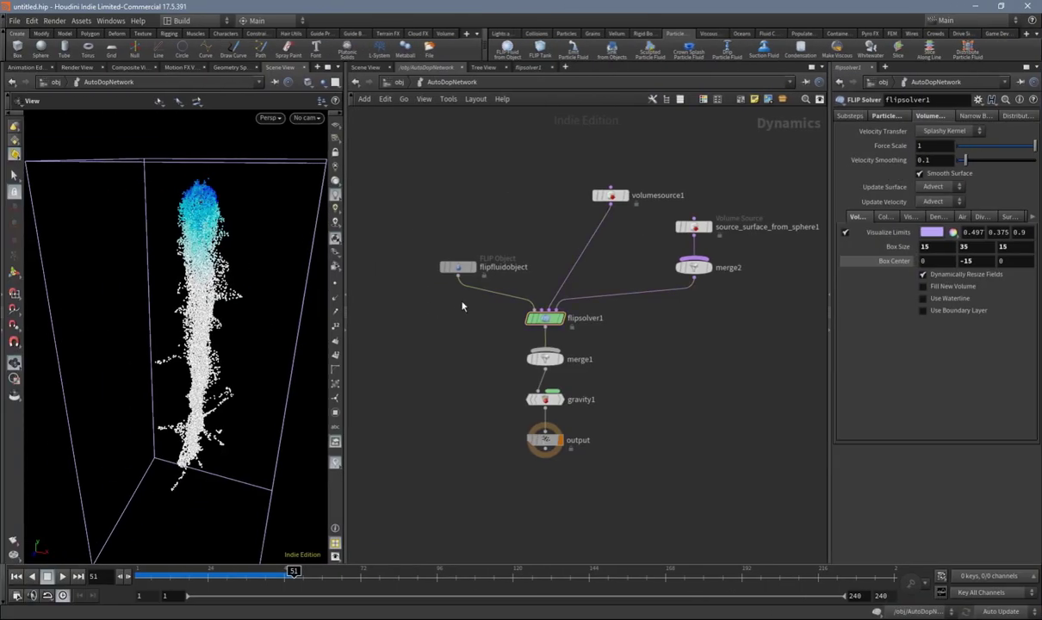
left_click(472, 267)
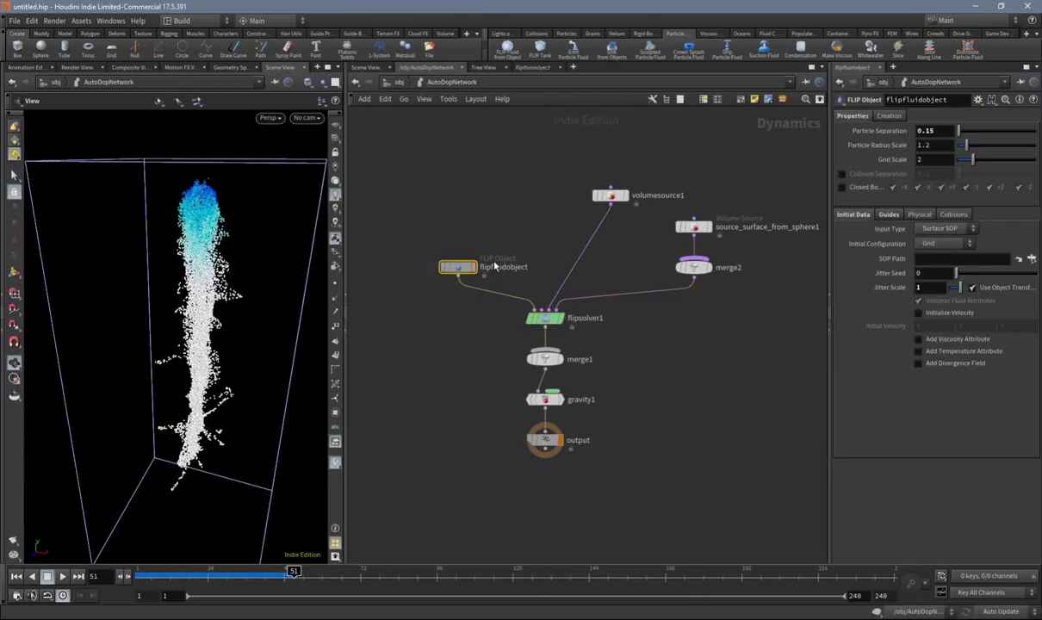
left_click(545, 318)
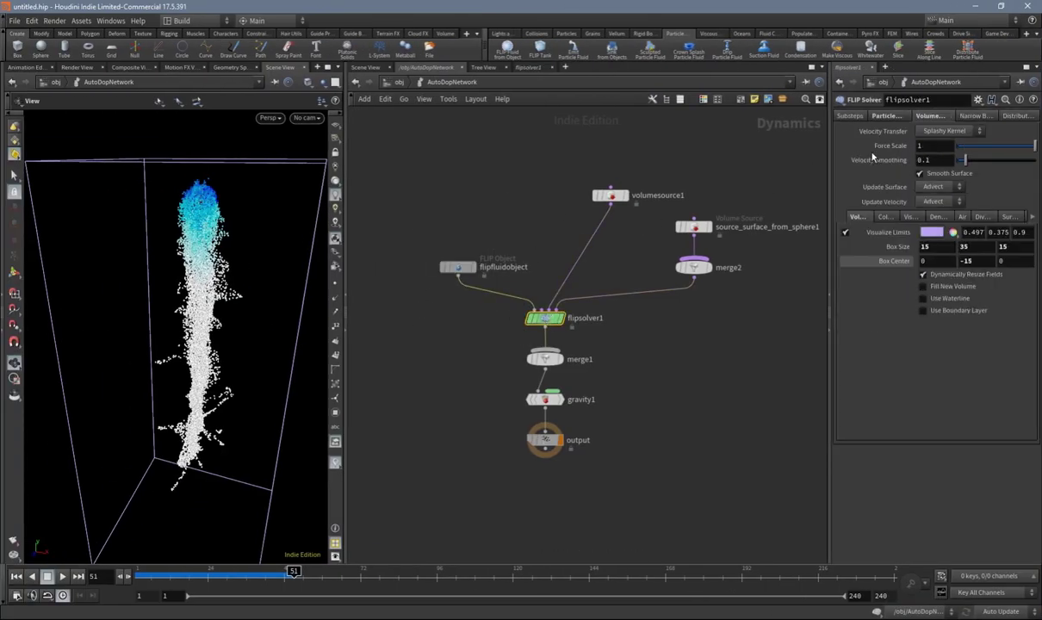
left_click(613, 198)
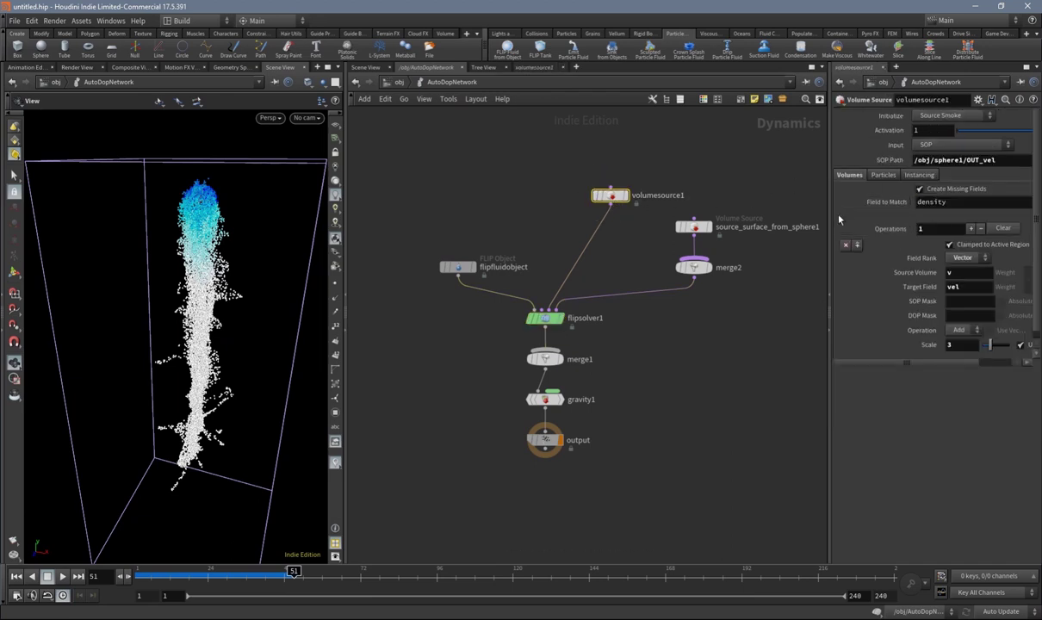
left_click_drag(831, 221, 802, 221)
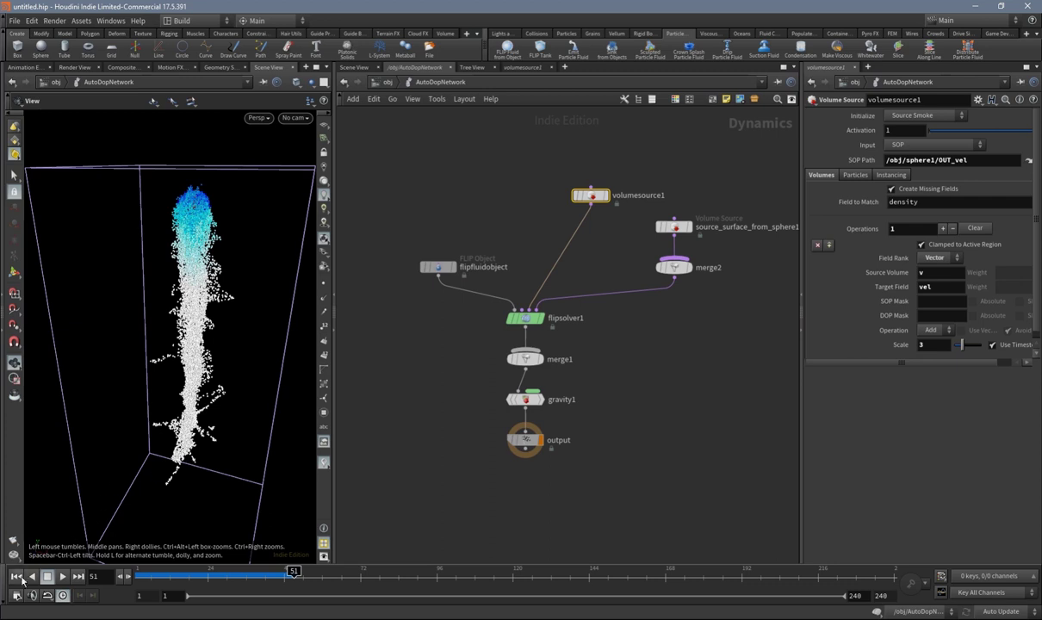
Replay the simulation from frame 1 to examine the sideways splashes, and stop playback
left_click(17, 576)
left_click(62, 576)
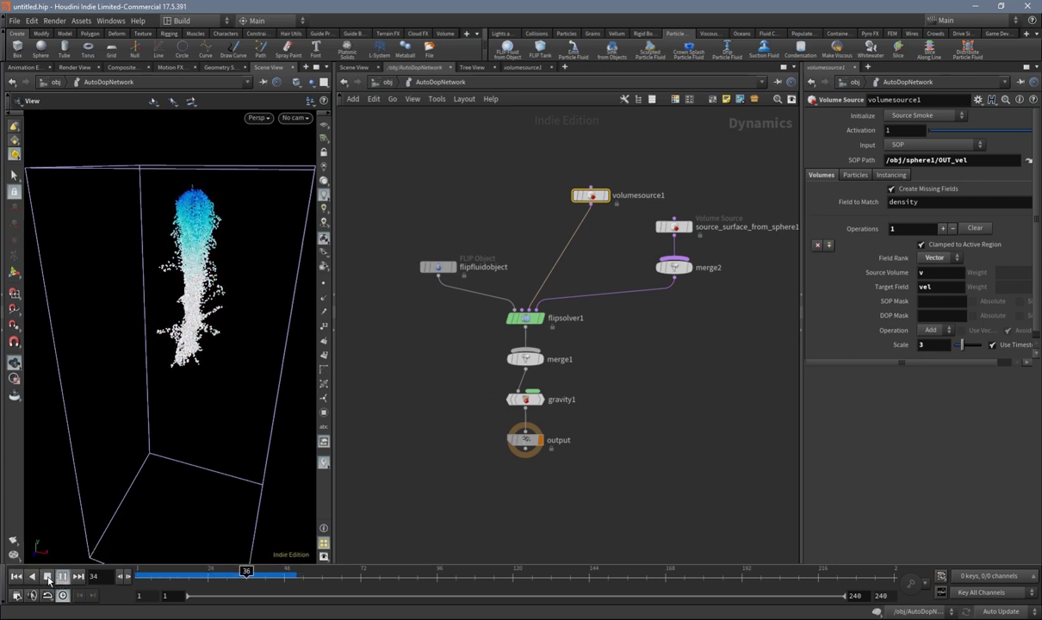
left_click(47, 578)
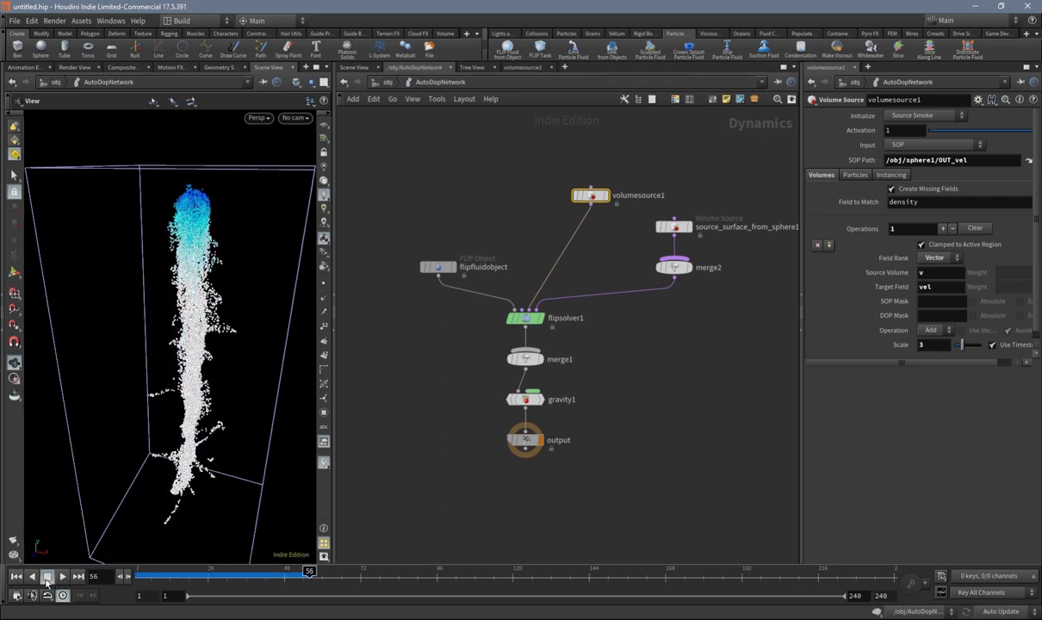
Initialize volumesource1 as Source FLIP, with source volume v, target field vel, field rank Vector and scale 3
left_click(914, 119)
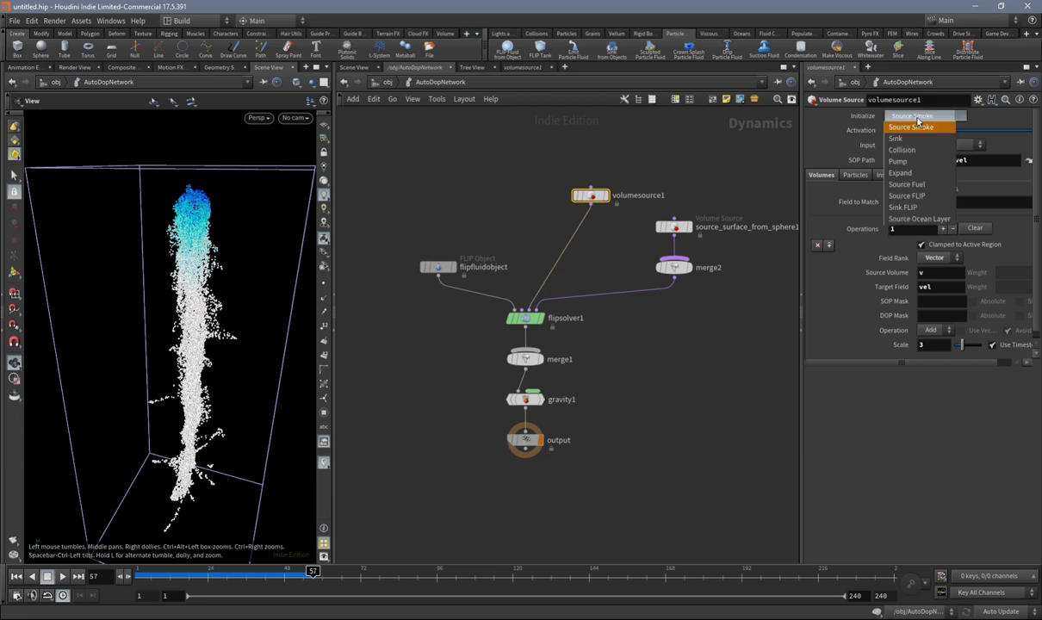
left_click(909, 196)
left_click_drag(808, 209, 794, 209)
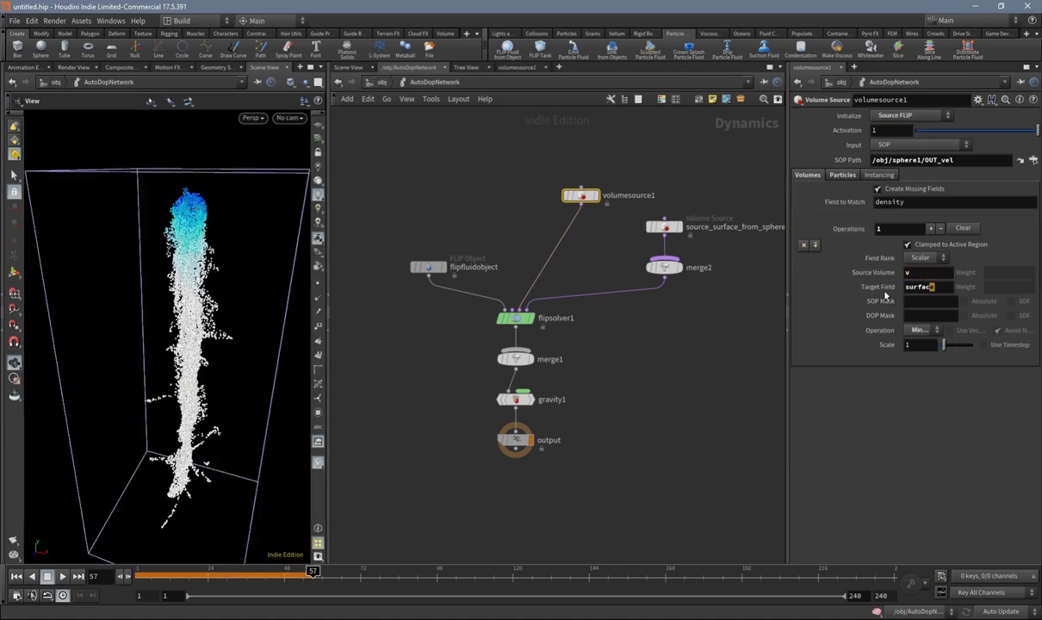
left_click(925, 260)
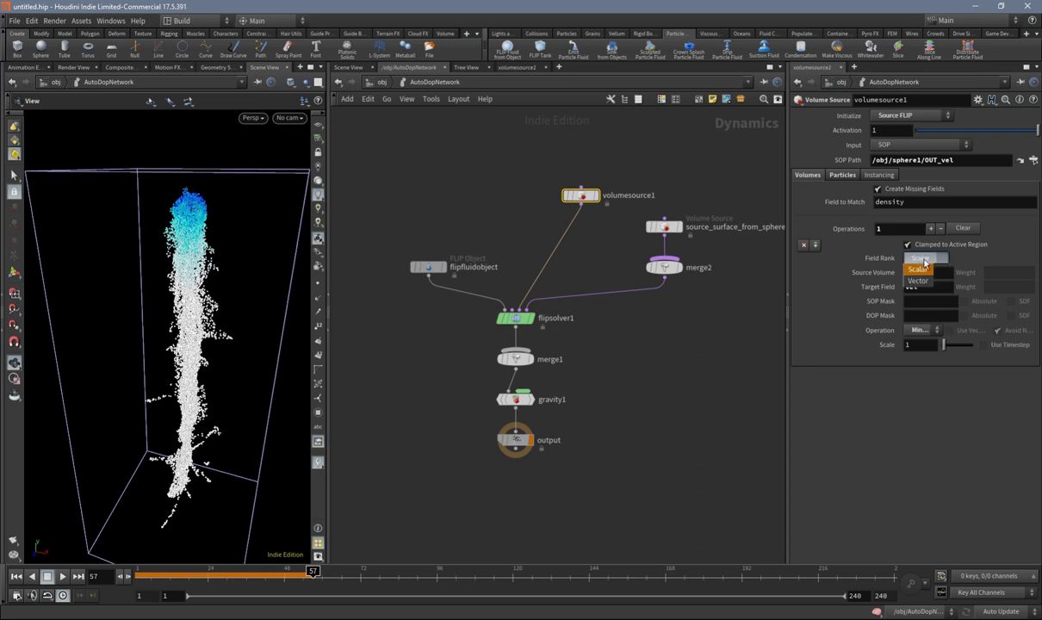
left_click(919, 281)
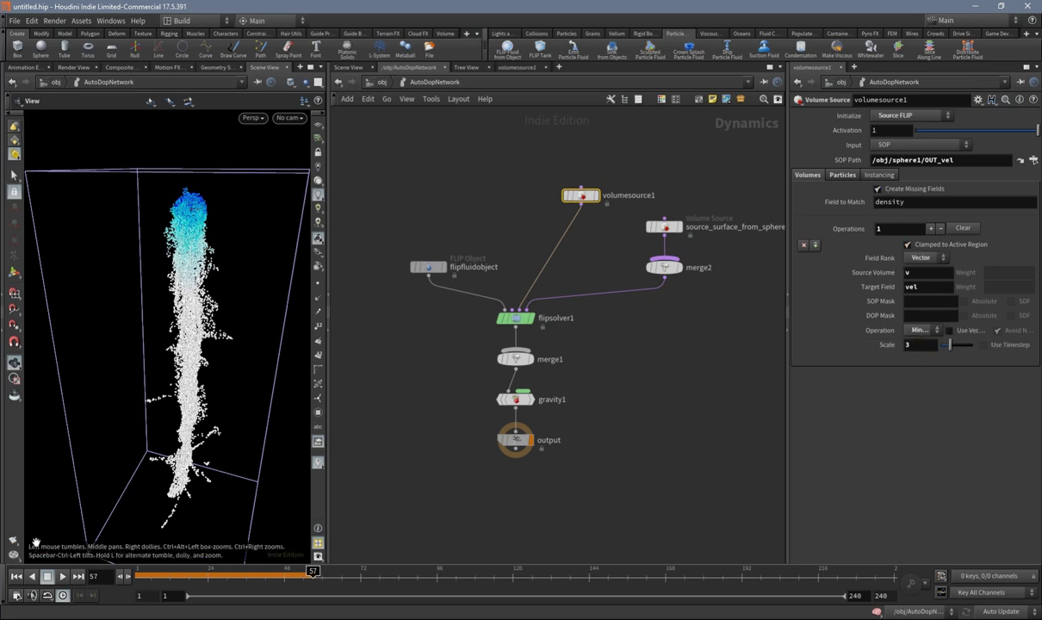
Replay the simulation from frame 1 to check the effect of the Source FLIP initialization
left_click(17, 577)
left_click(62, 576)
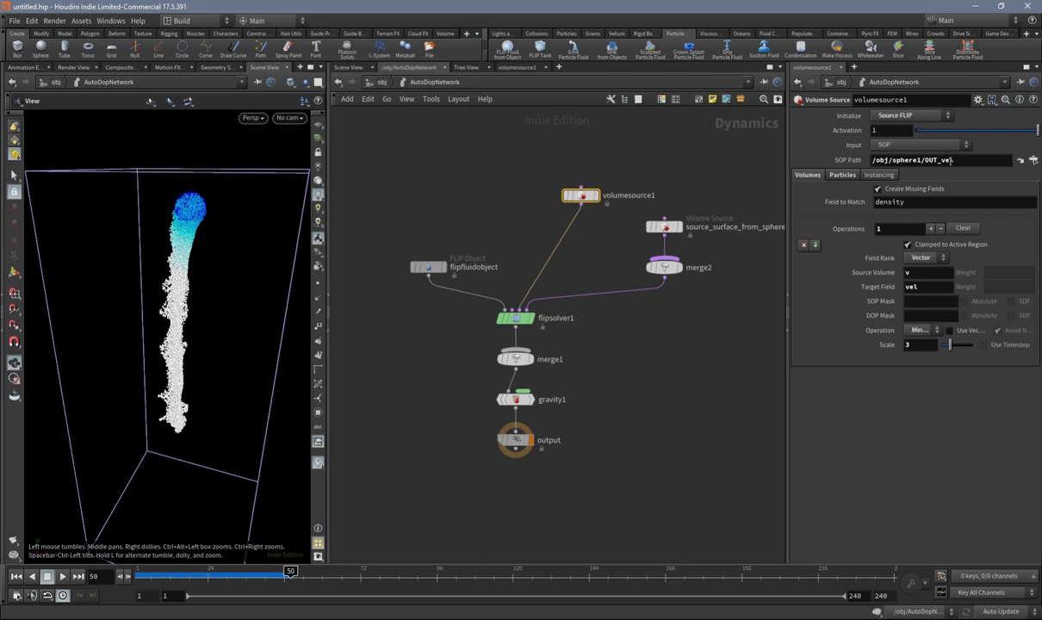
Set the operation of volumesource1 to Add and replay the simulation from frame 1
left_click(953, 160)
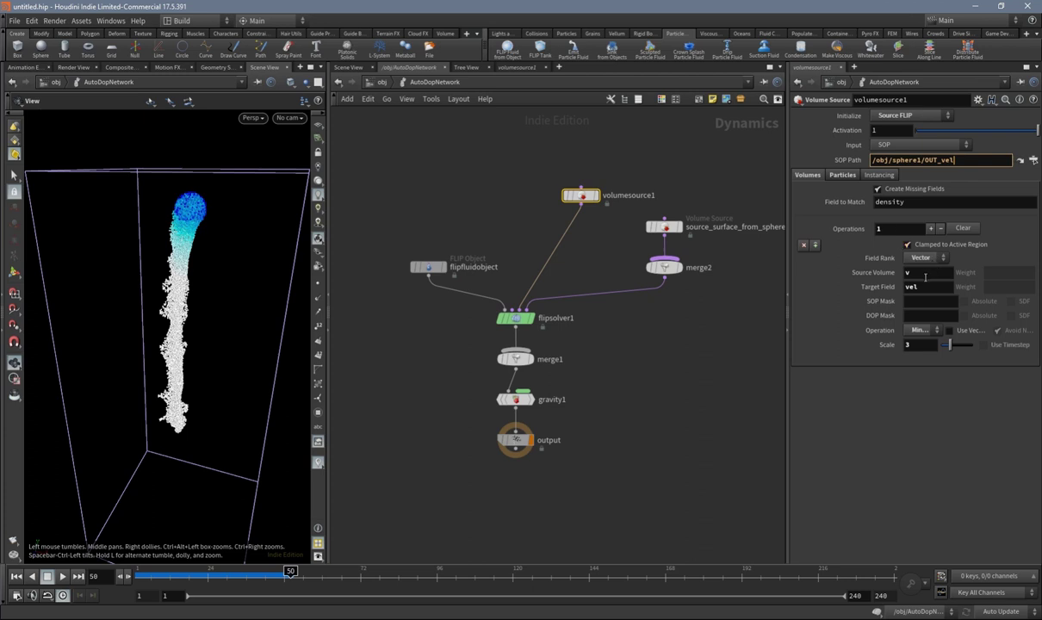
left_click(920, 330)
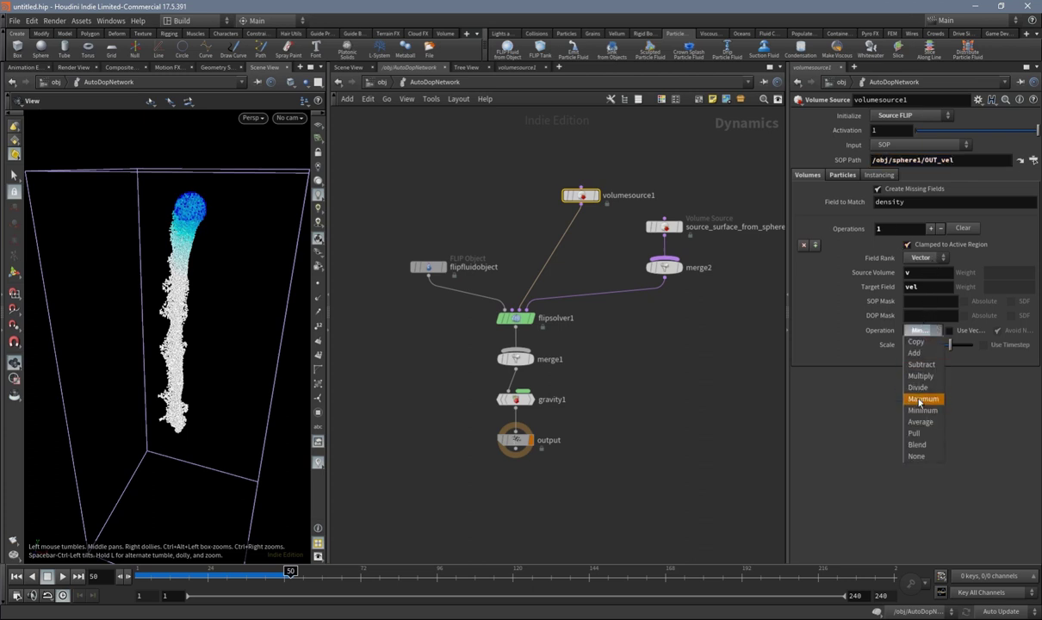
left_click(918, 354)
left_click(16, 576)
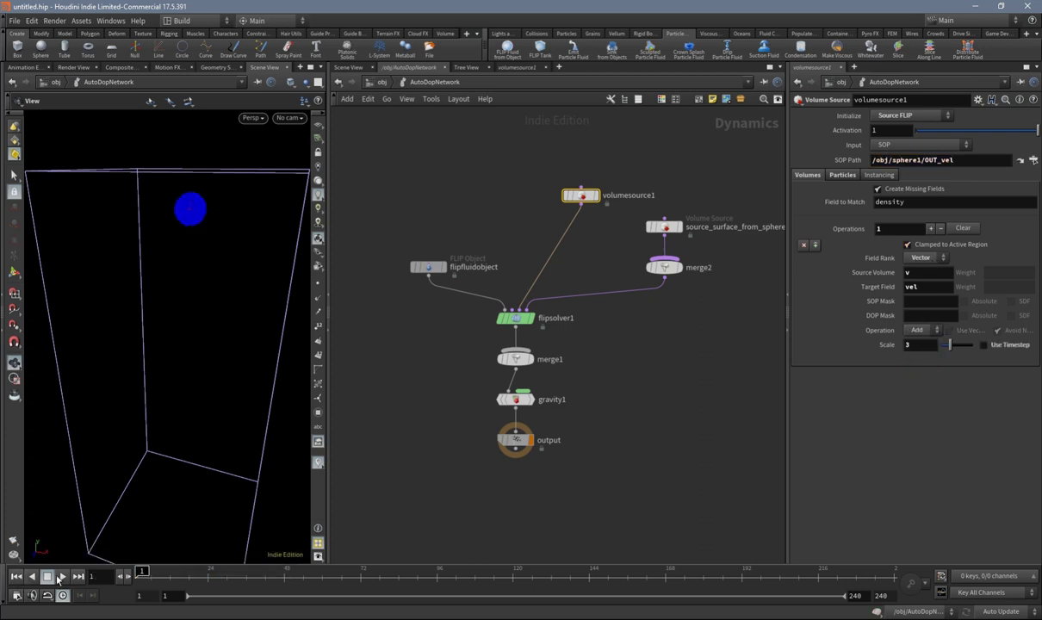
left_click(62, 576)
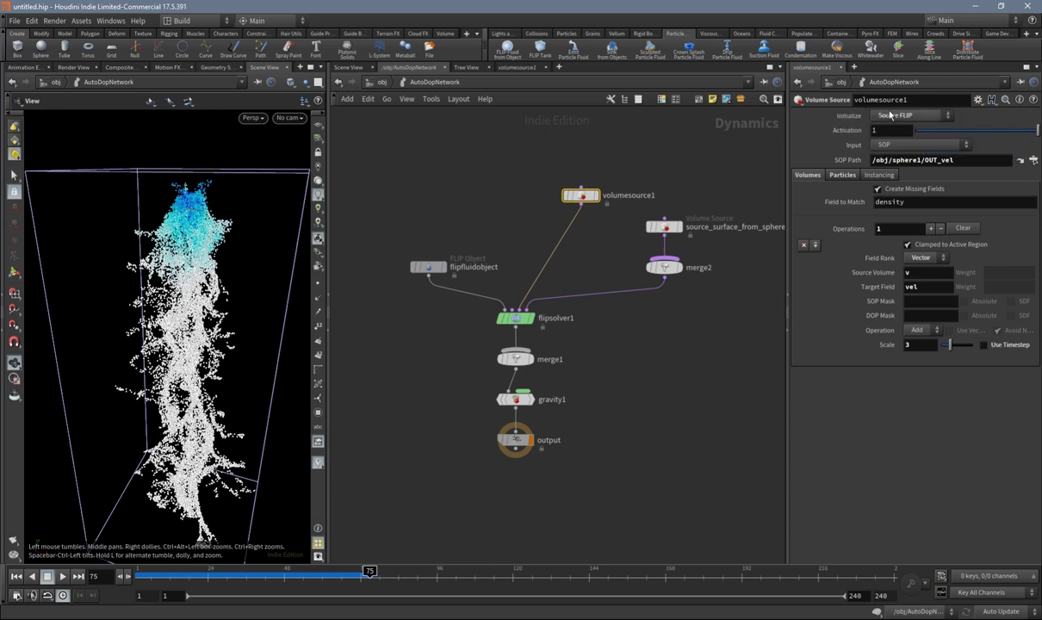
Review the particle, instancing and volume settings of volumesource1 and look inside flipsolver1's network
left_click(843, 174)
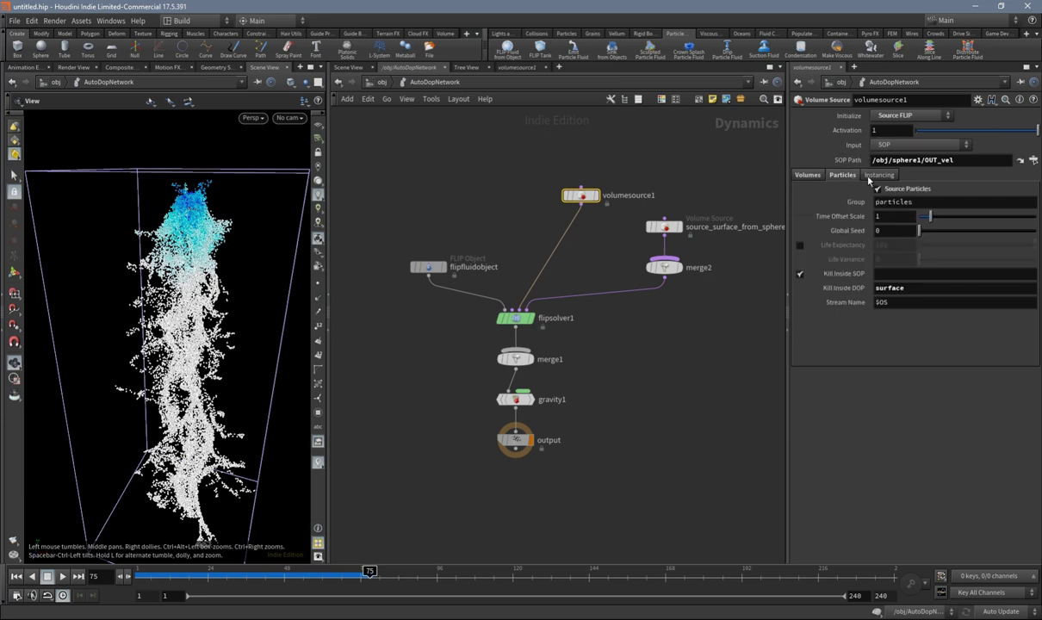
left_click(875, 176)
left_click(808, 175)
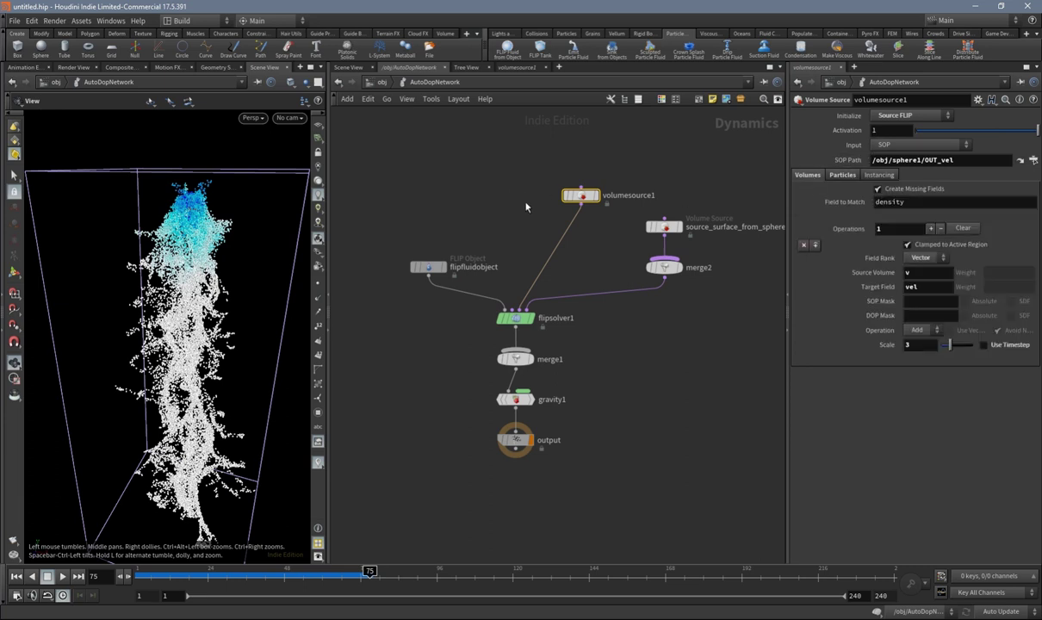
left_click(517, 319)
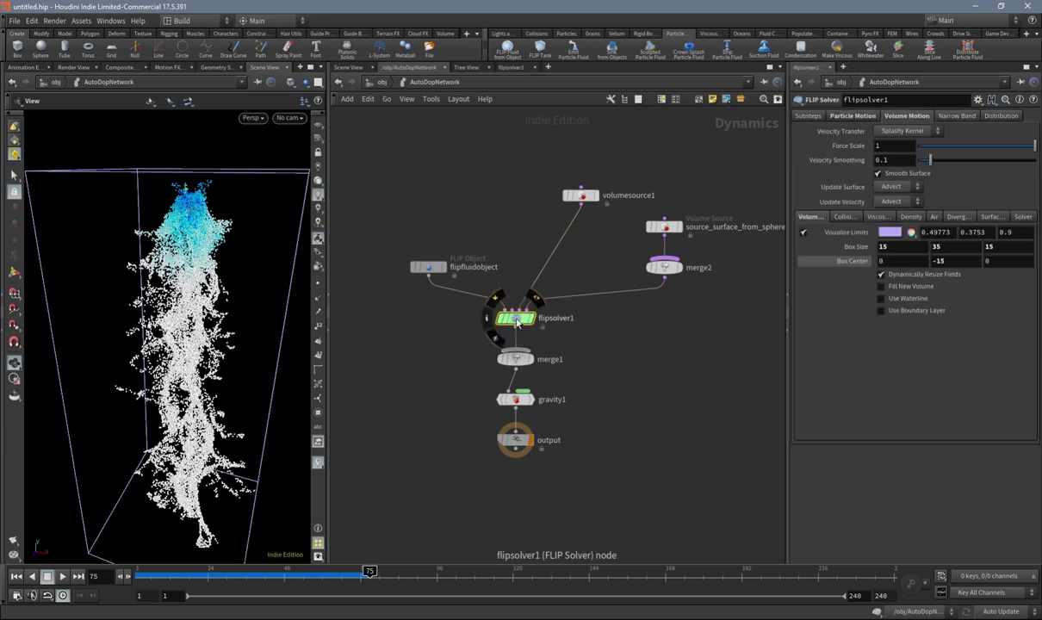
double_click(517, 319)
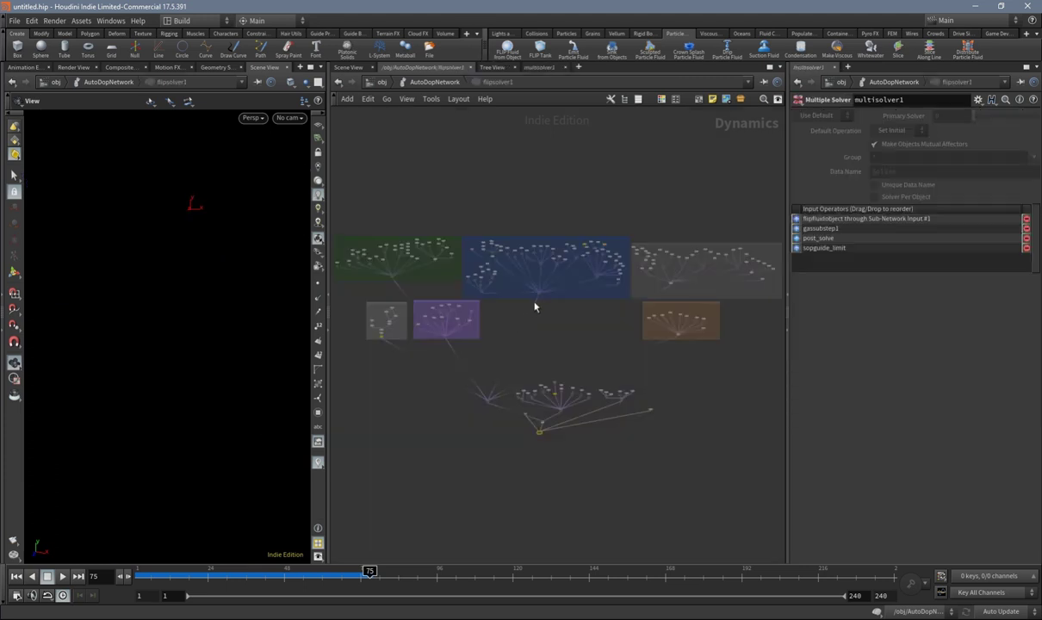
key("u")
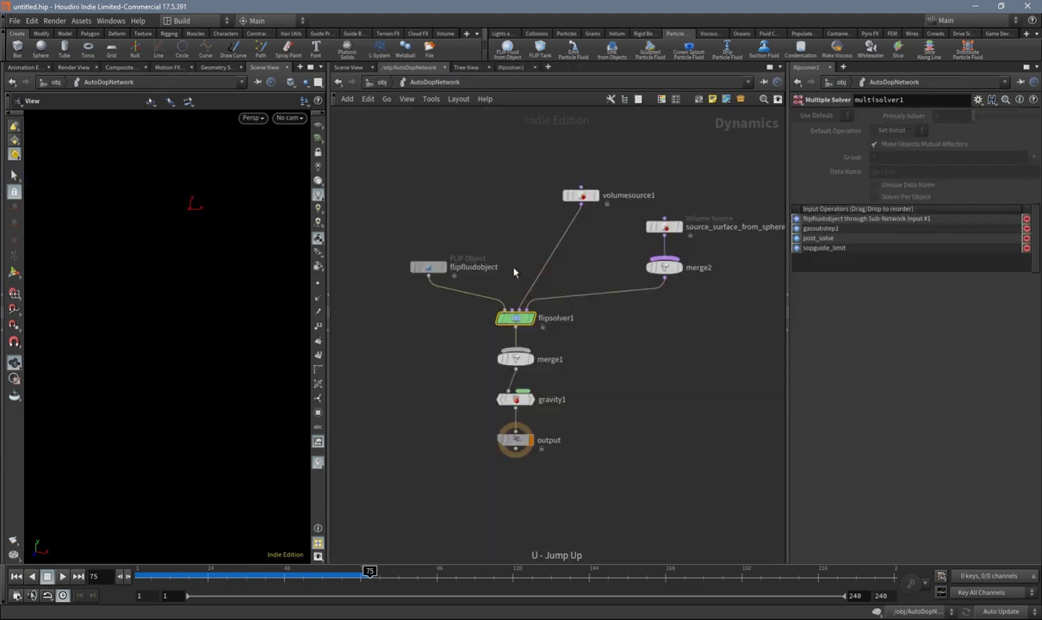
left_click(576, 196)
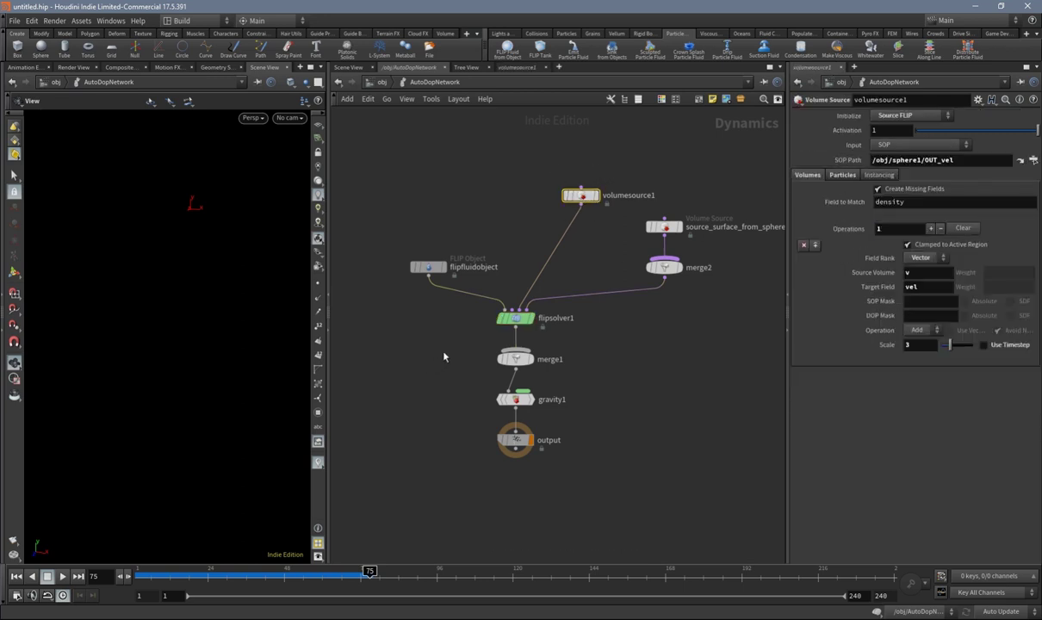
Replay the simulation and enable Use OpenCL in flipsolver1's volume motion solver settings, stopping playback
left_click(514, 320)
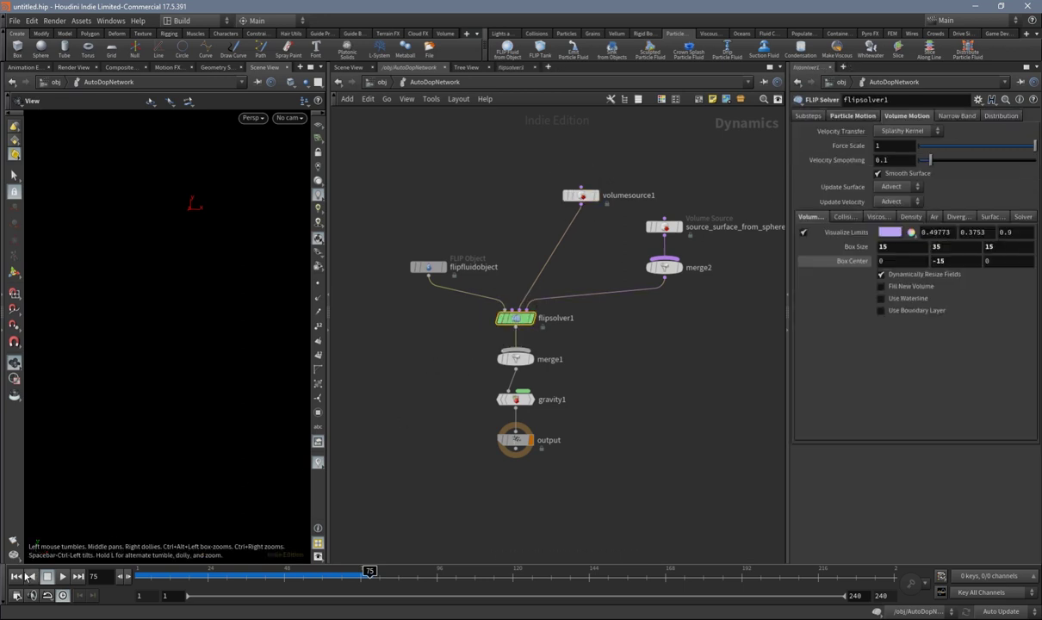
left_click(21, 576)
left_click(61, 576)
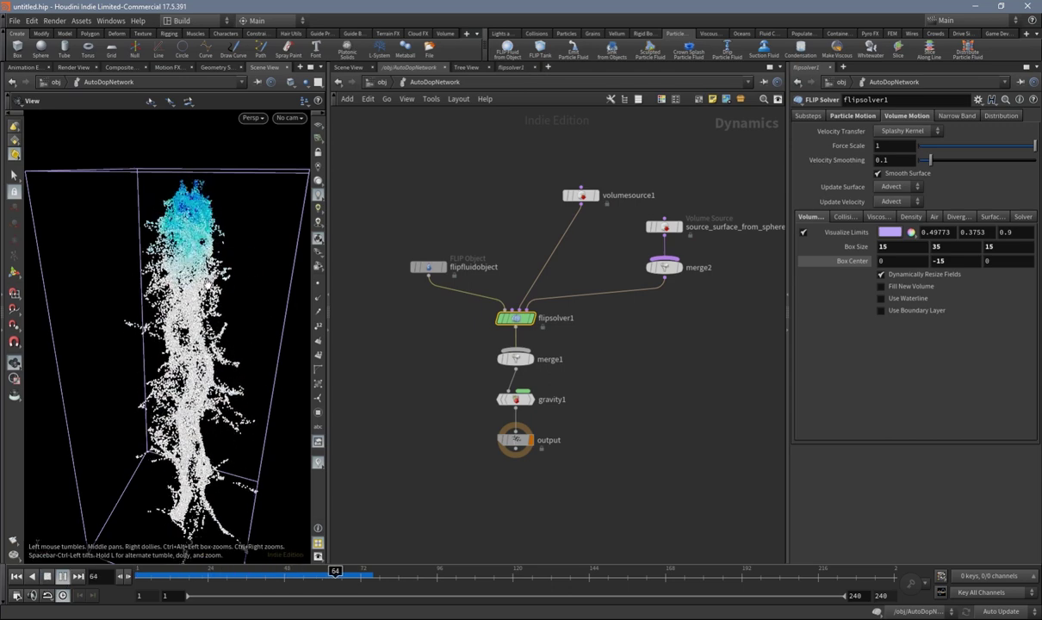
left_click(1022, 217)
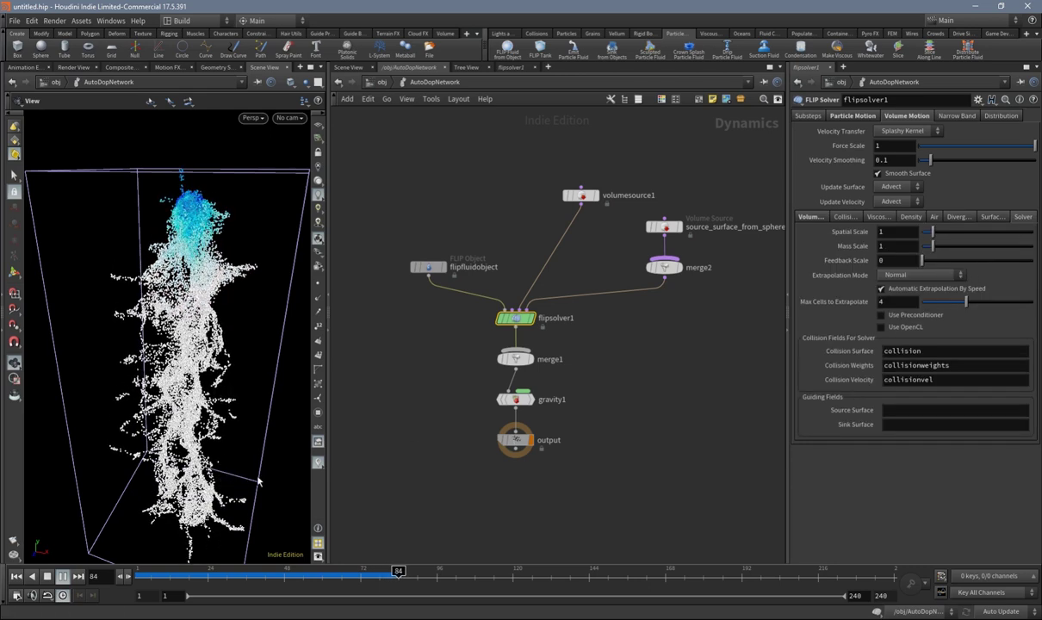
left_click(47, 577)
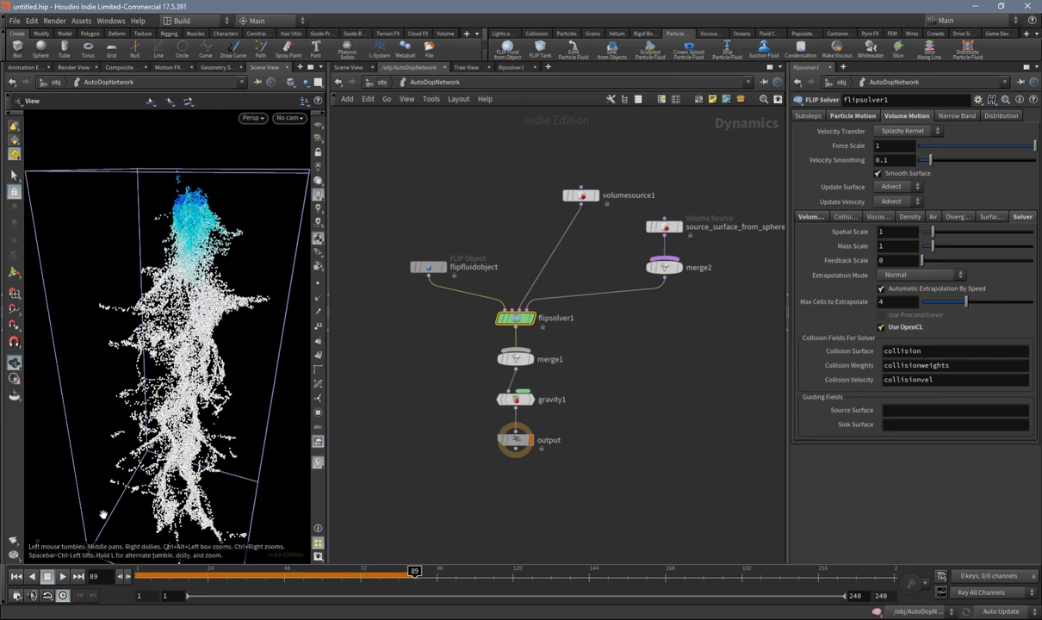
Replay the simulation from frame 1 to test it with OpenCL enabled
left_click(16, 577)
left_click(62, 577)
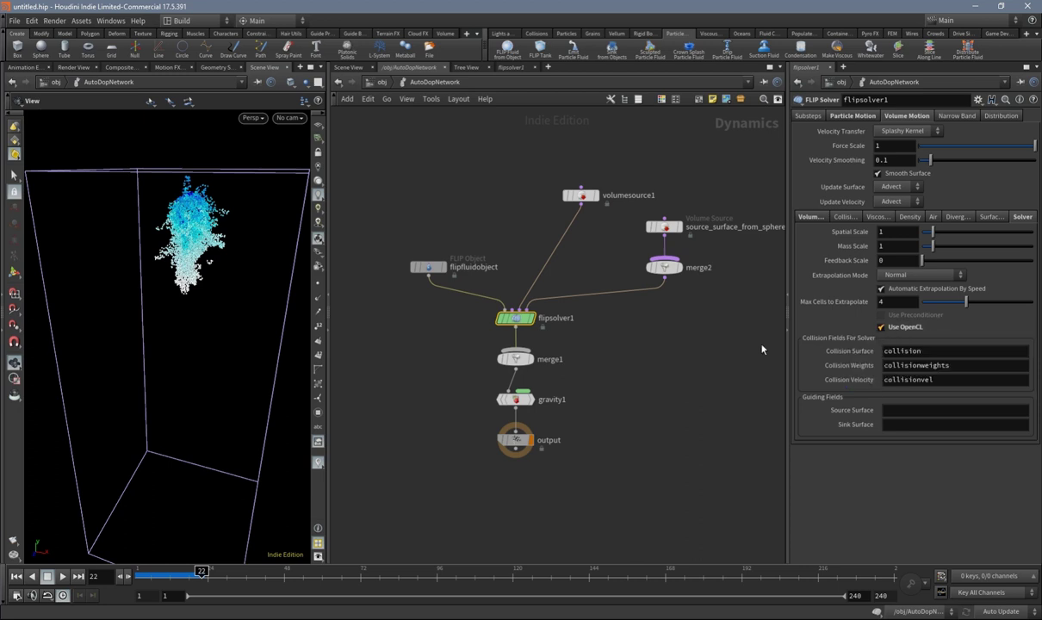
left_click(21, 576)
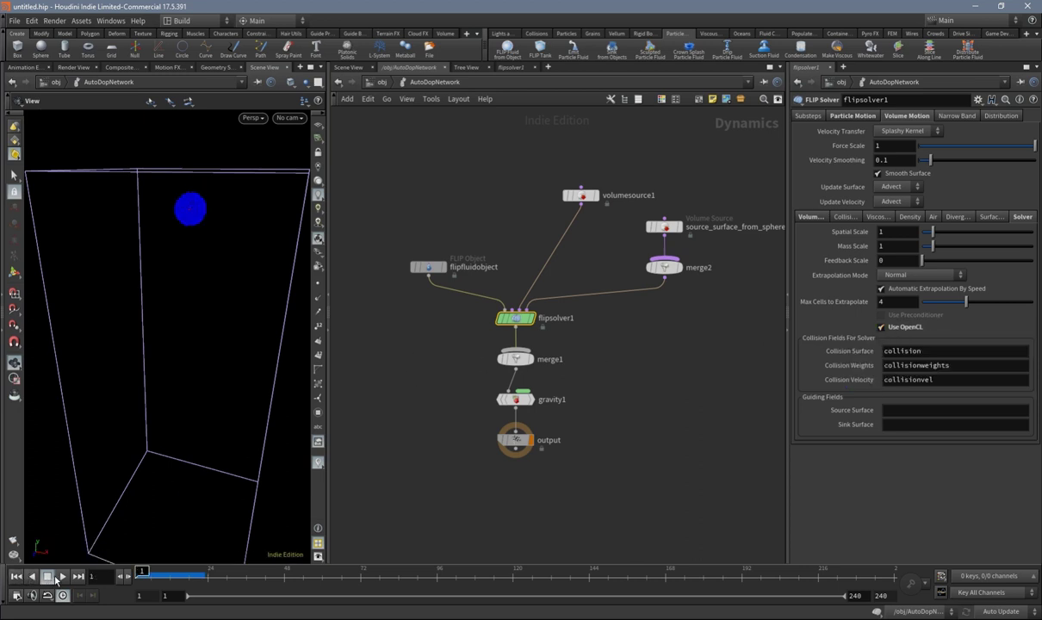
left_click(58, 577)
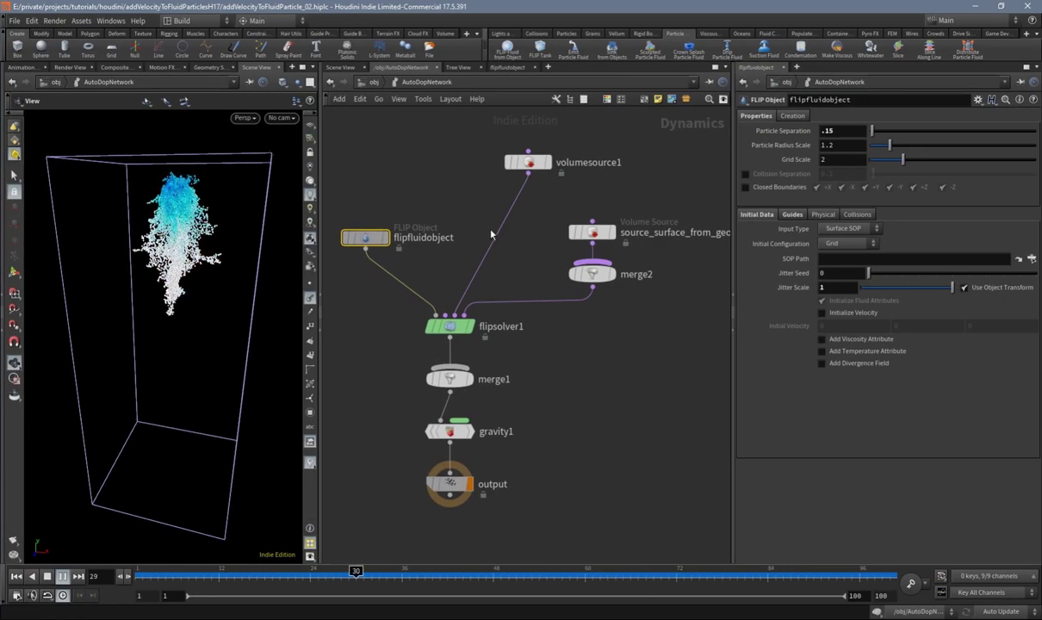
Switch to the reference scene and check the settings of sphere1 in its geometry network
key("1")
left_click(542, 204)
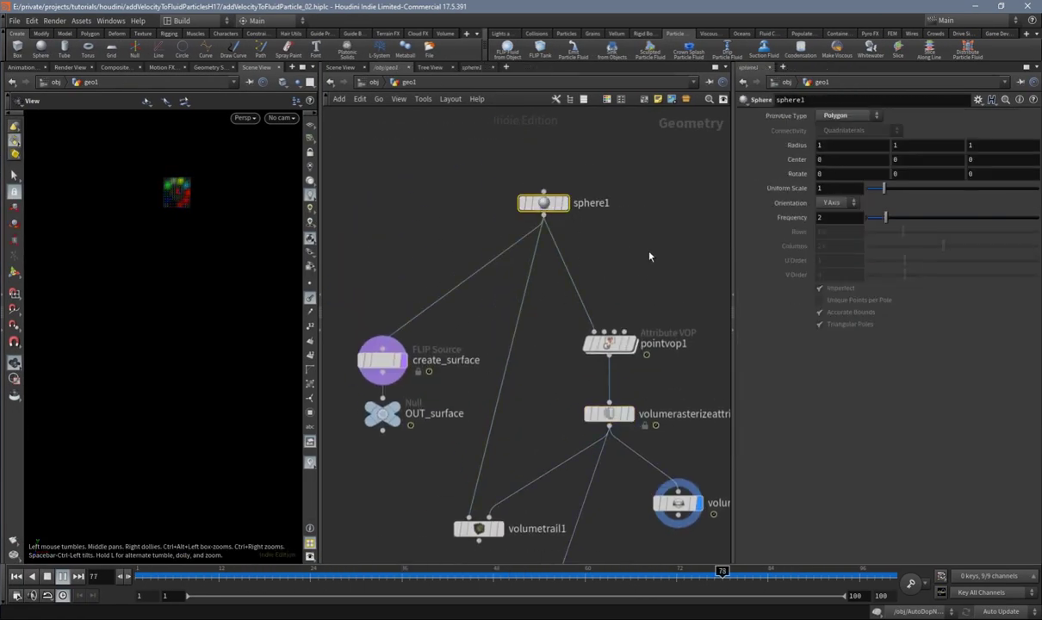
middle_click_drag(650, 256, 634, 223)
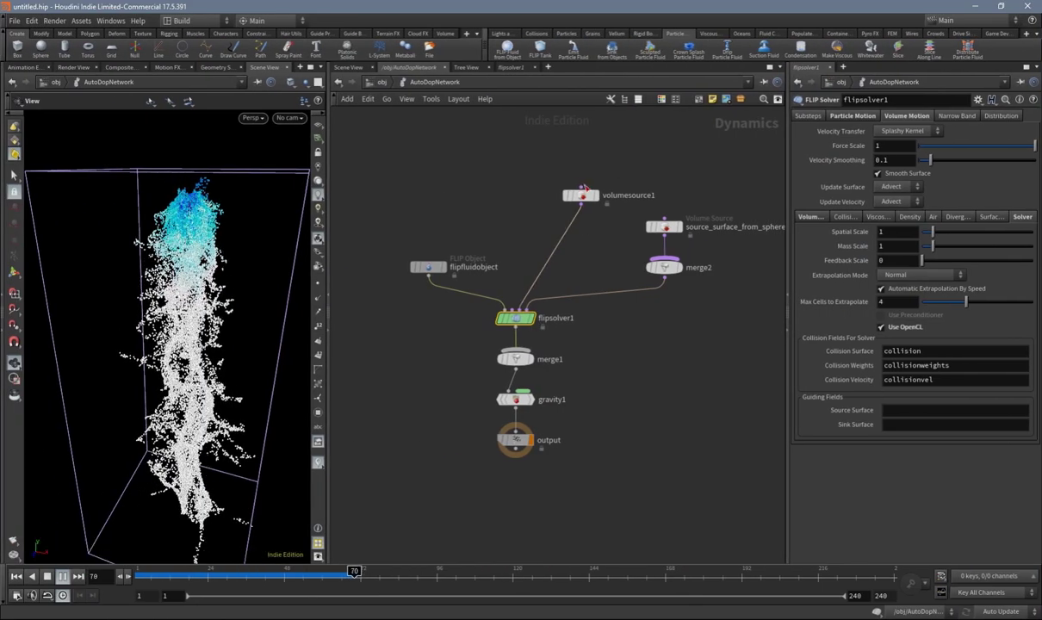
In the untitled scene, set sphere1's frequency to 6 and display volumeslice1, viewing the velocity slice up close
key("1")
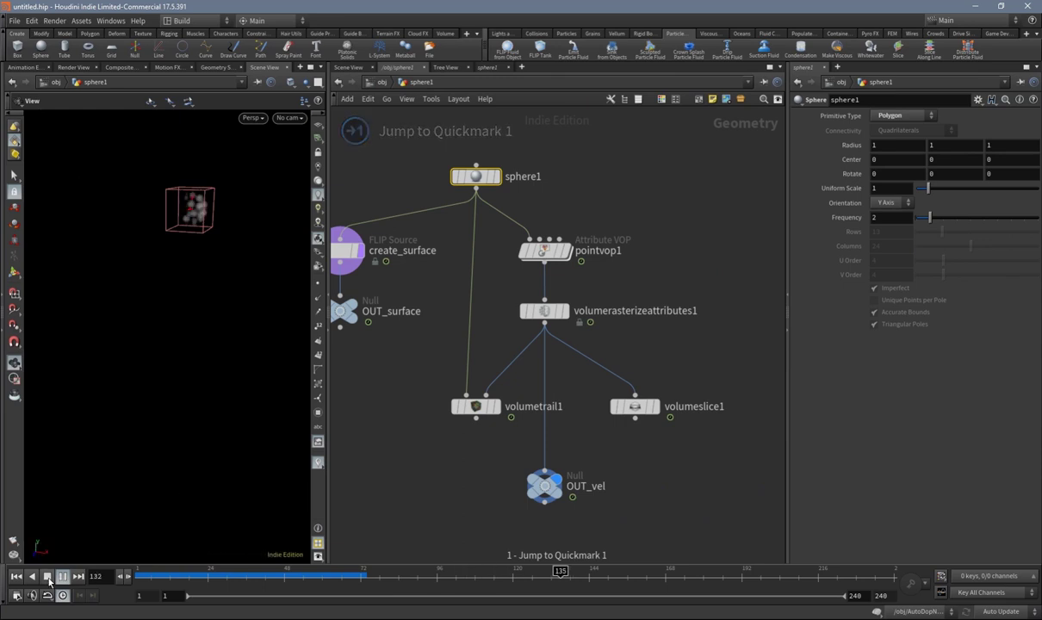
left_click_drag(941, 216, 981, 222)
left_click(654, 406)
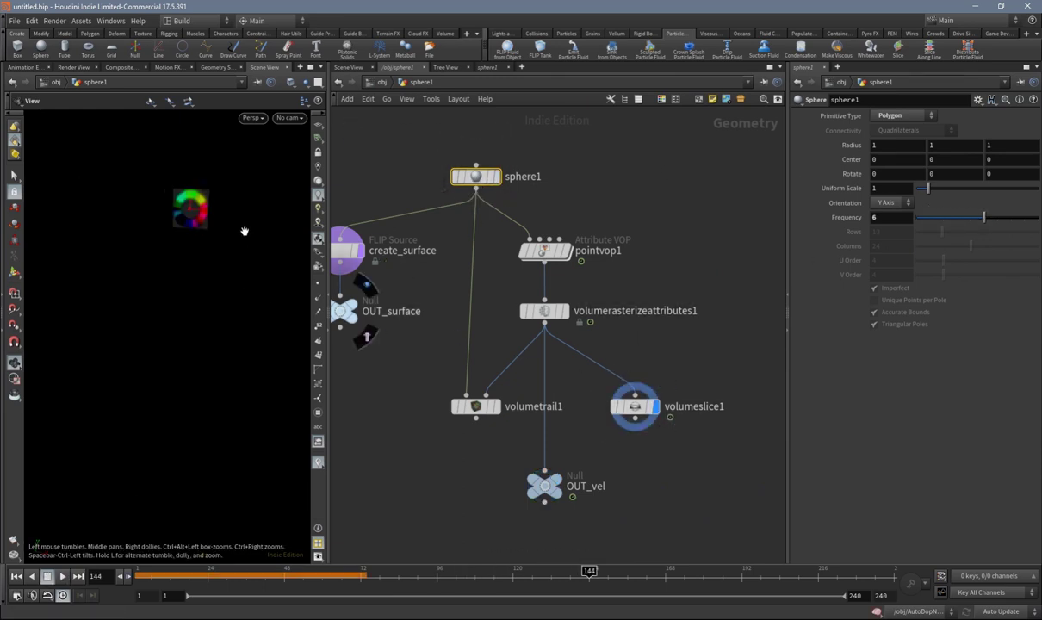
right_click_drag(188, 219, 239, 235)
left_click_drag(238, 234, 220, 258)
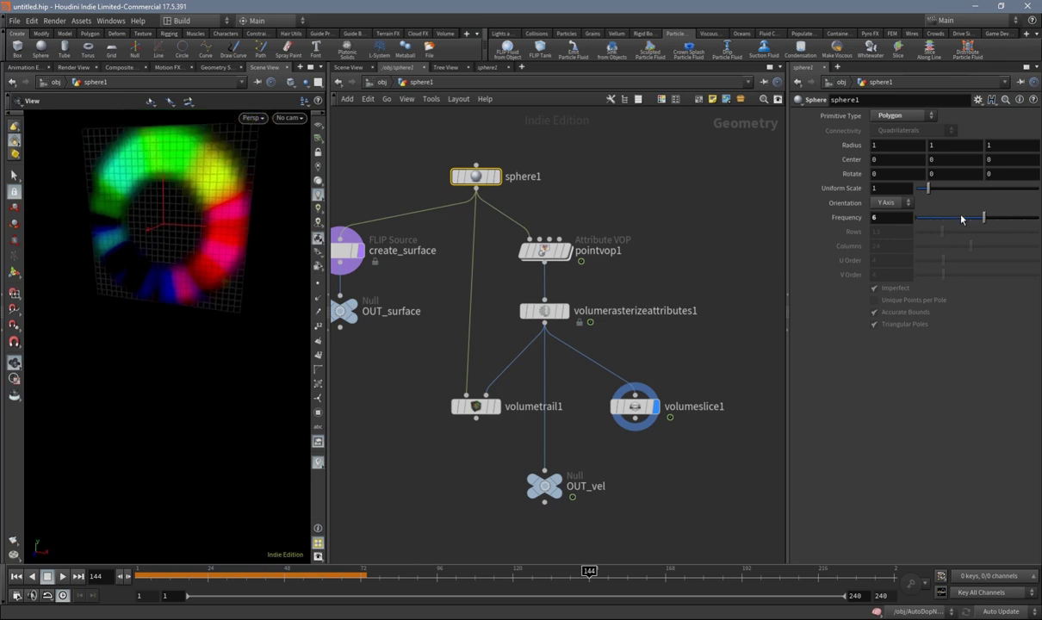
Lower sphere1's frequency to 2 to compare the velocity slice, restore it to 6, and display the OUT_vel null
left_click_drag(962, 219, 931, 217)
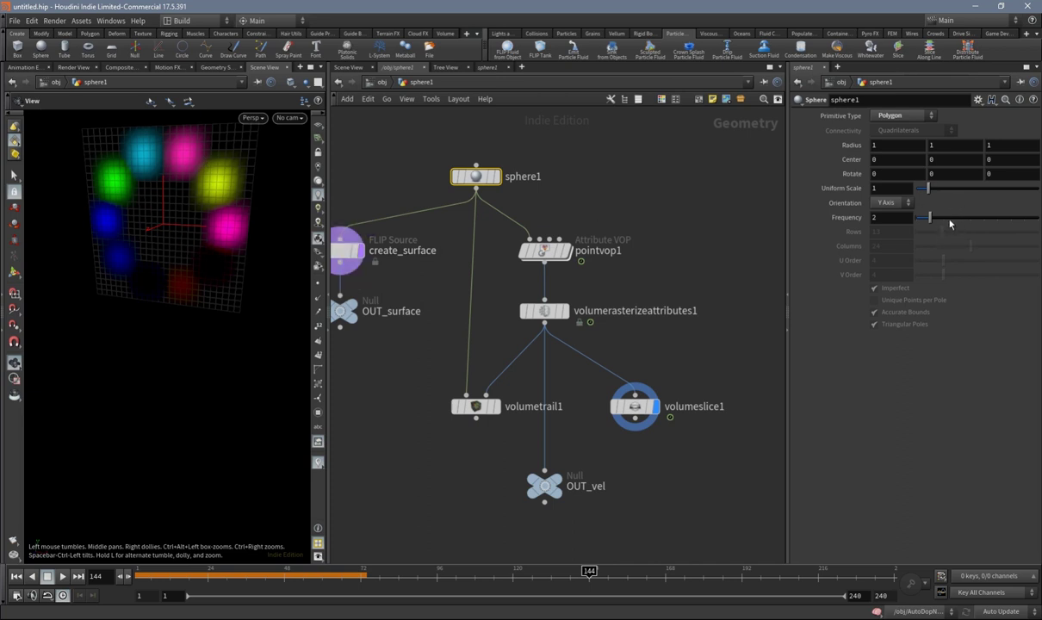
left_click_drag(950, 224, 984, 222)
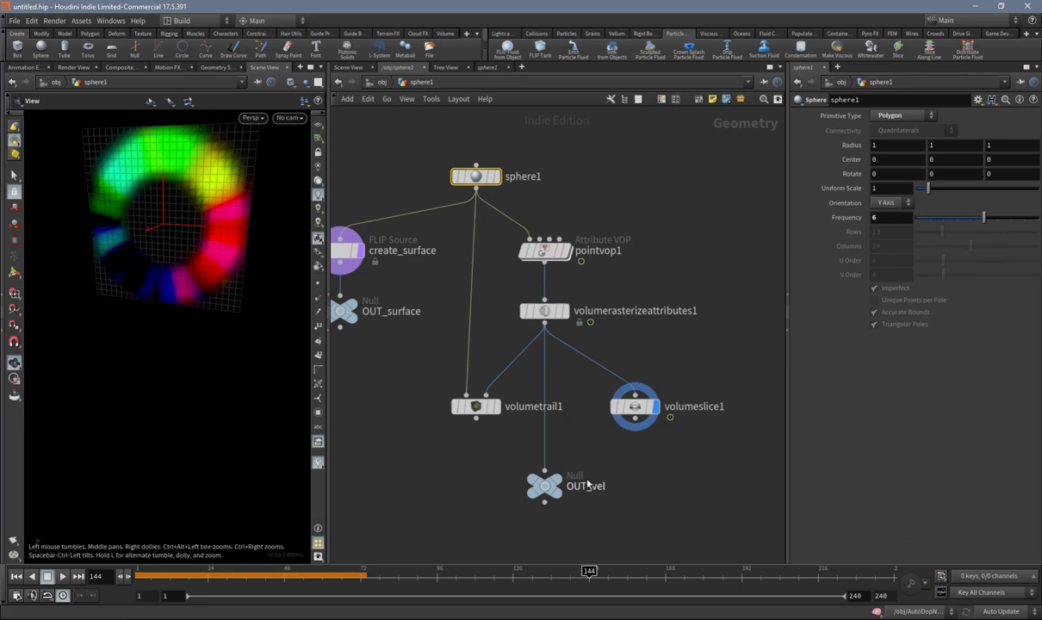
left_click(560, 483)
scroll(660, 298, "down", 5)
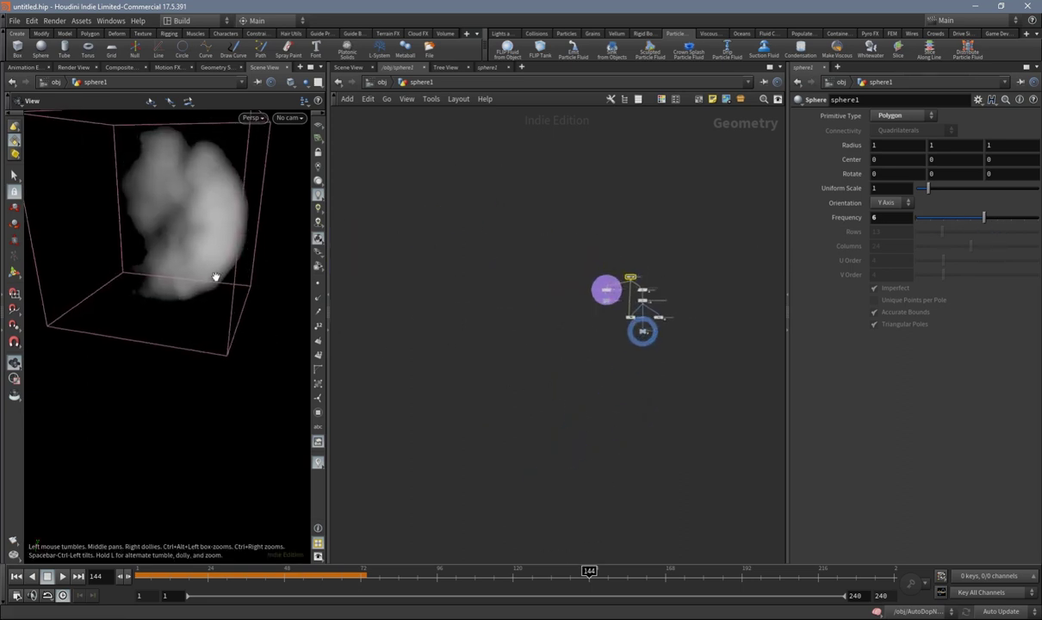
left_click_drag(921, 217, 987, 225)
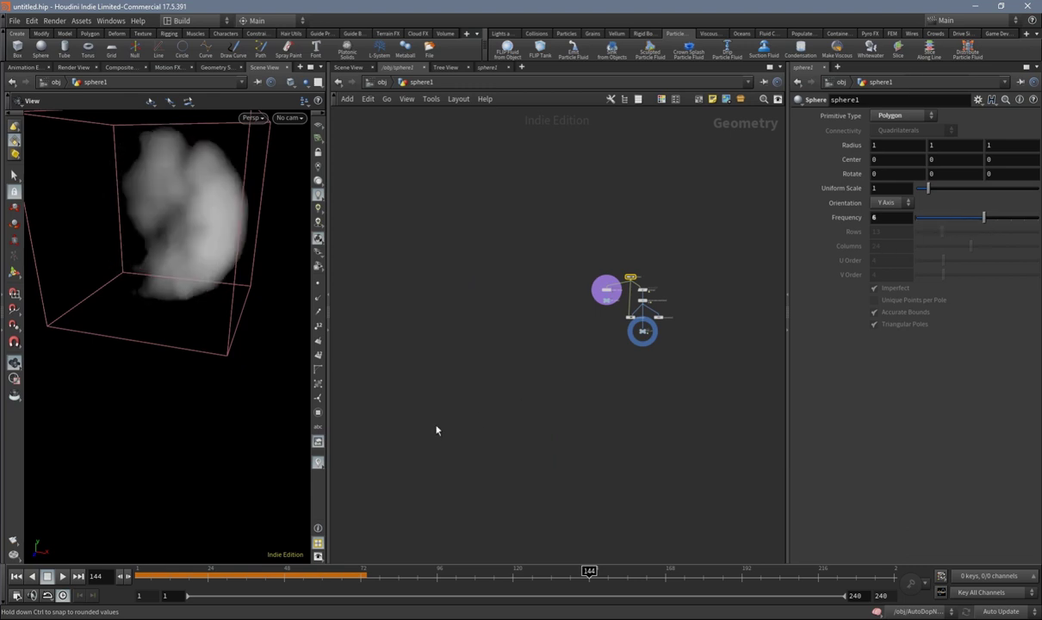
Return to the DOP network and replay the simulation from frame 1 to examine the effect of the denser sphere
key("2")
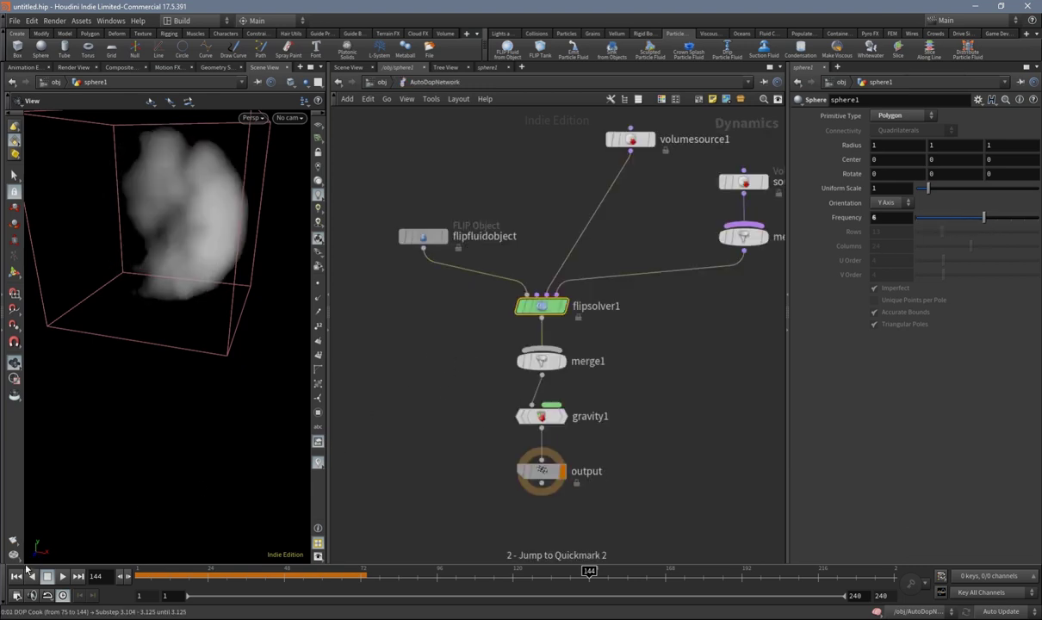
left_click(16, 577)
left_click(62, 576)
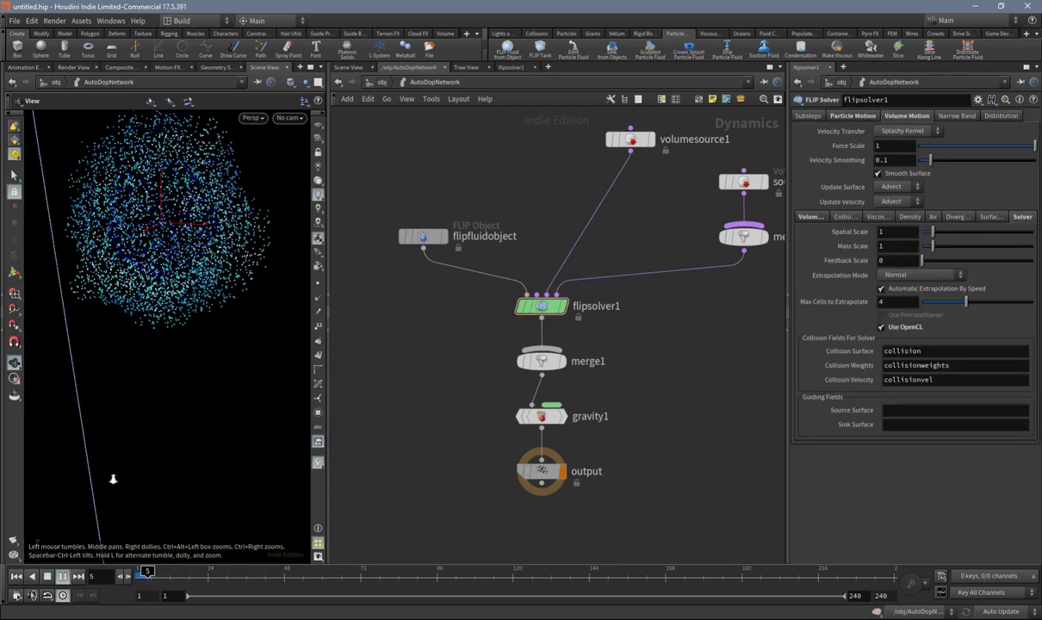
right_click_drag(113, 479, 223, 432)
middle_click_drag(254, 345, 258, 323)
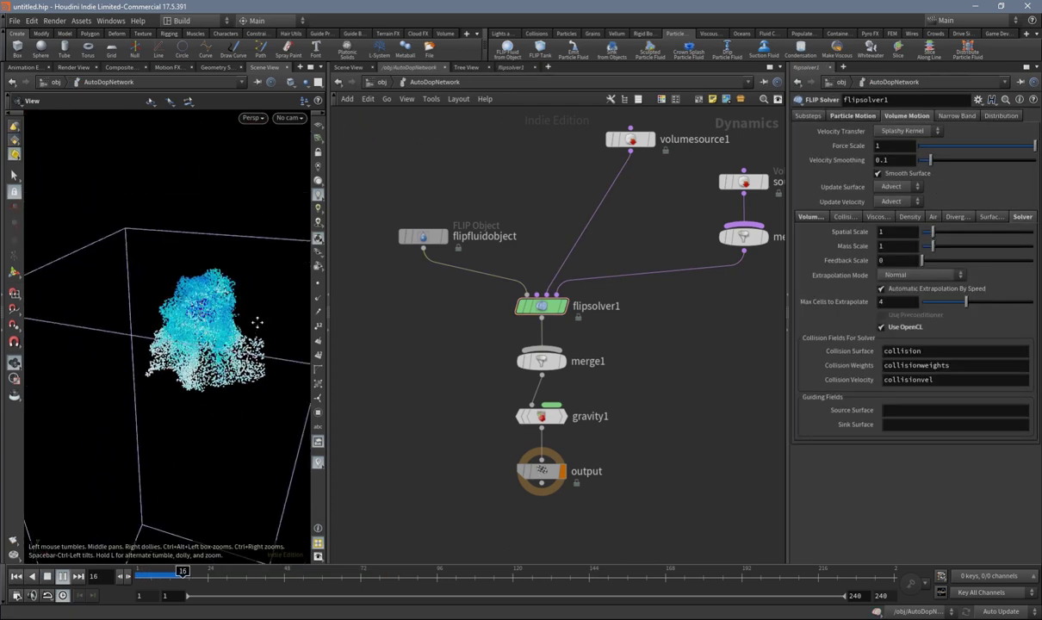
right_click_drag(258, 322, 233, 455)
left_click_drag(233, 456, 237, 422)
middle_click_drag(237, 423, 227, 383)
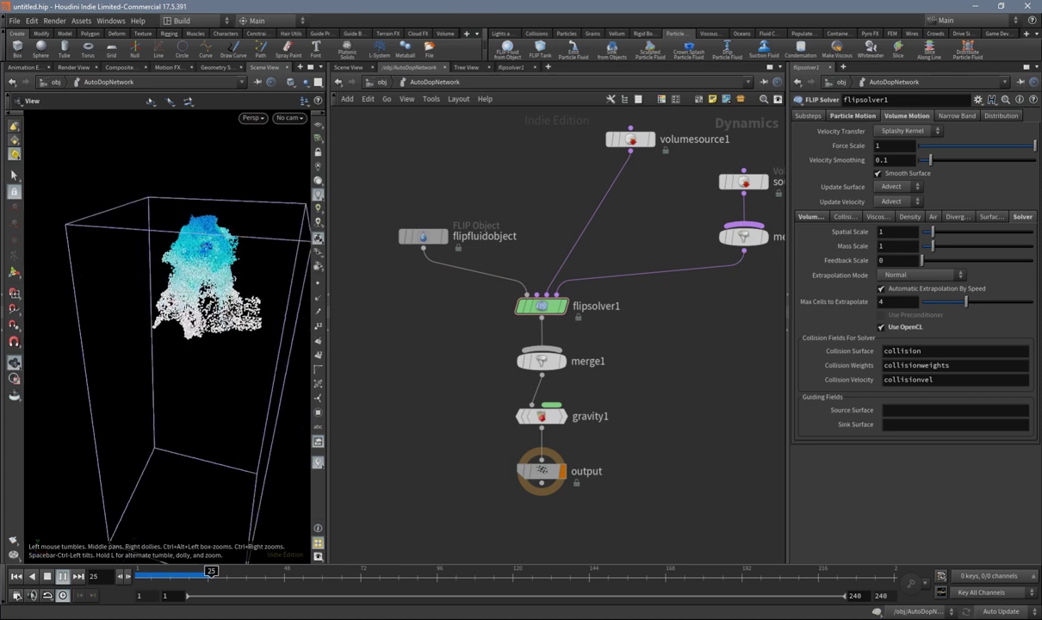
middle_click_drag(206, 247, 195, 216)
left_click_drag(194, 216, 200, 263)
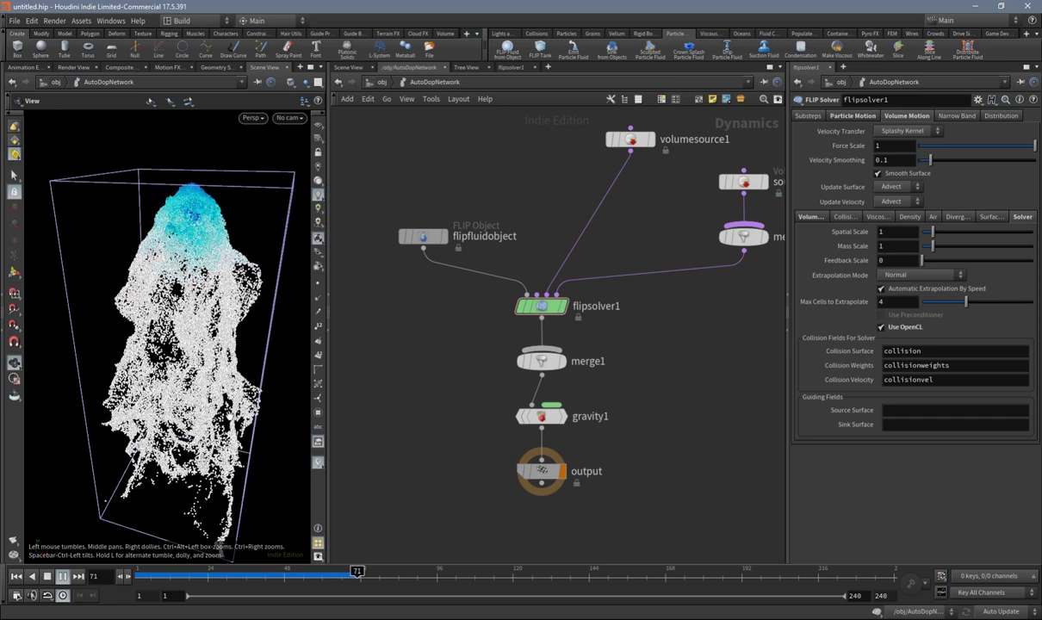
Stop playback and examine the spread of the fluid particles from other angles
left_click(48, 578)
left_click_drag(226, 508, 204, 333)
left_click_drag(181, 527, 295, 328)
middle_click_drag(536, 195, 540, 243)
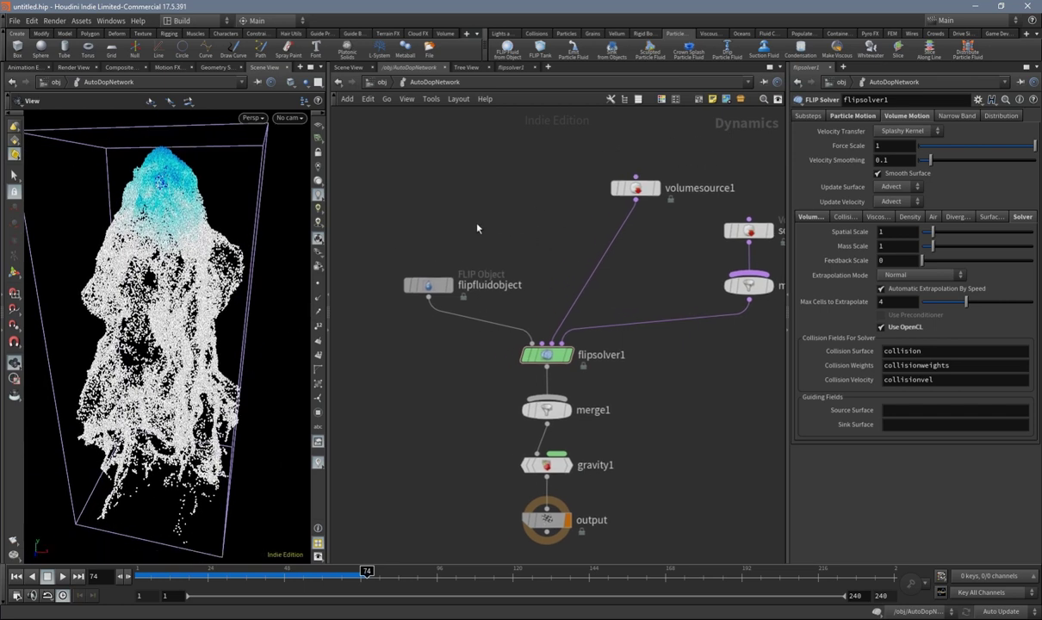
Review the properties of flipfluidobject and the sphere's geometry network, returning to the DOP network
left_click(428, 284)
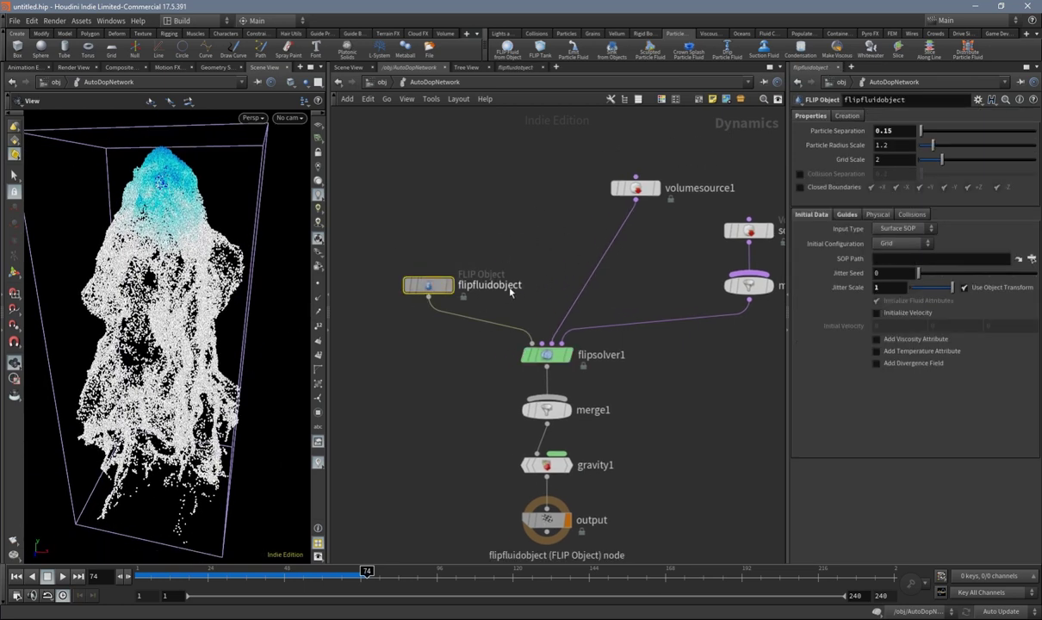
key("2")
key("1")
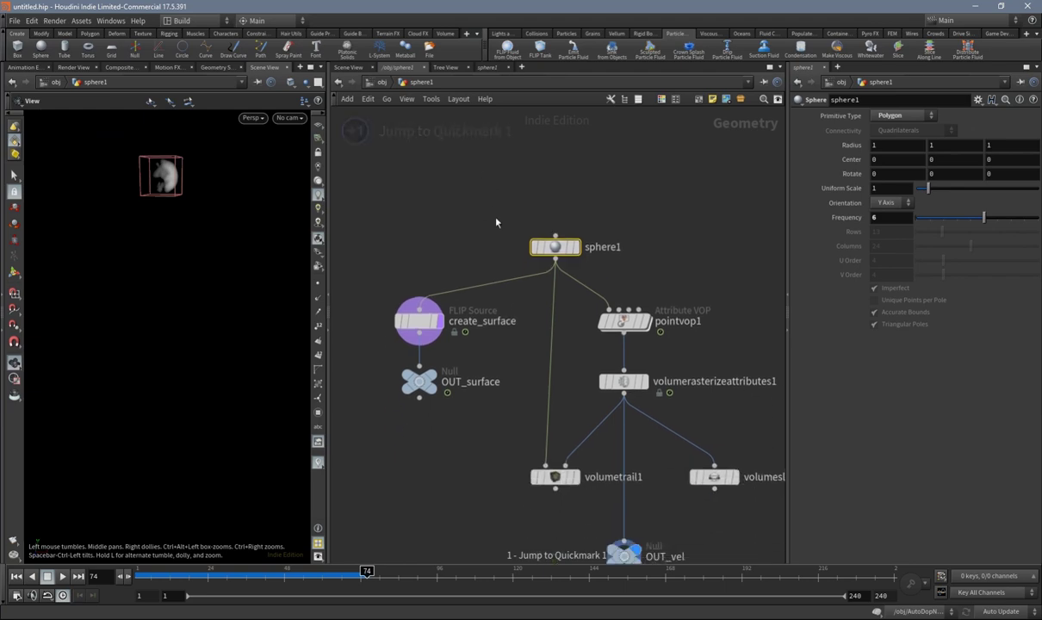
key("2")
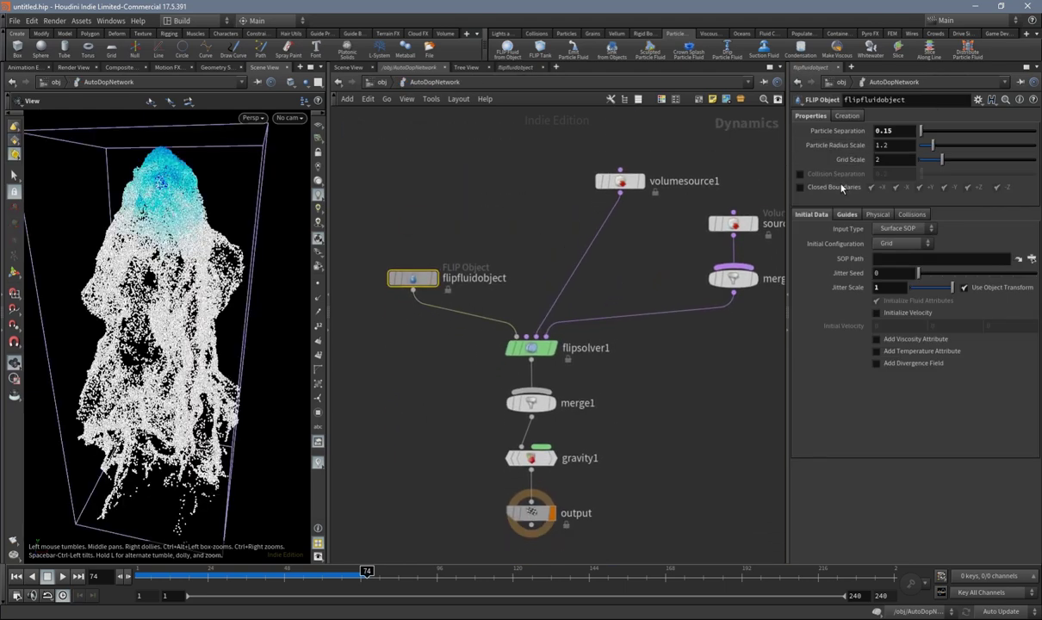
Show all scene objects while working on create_surface in sphere1's geometry network, and return to frame 1
key("1")
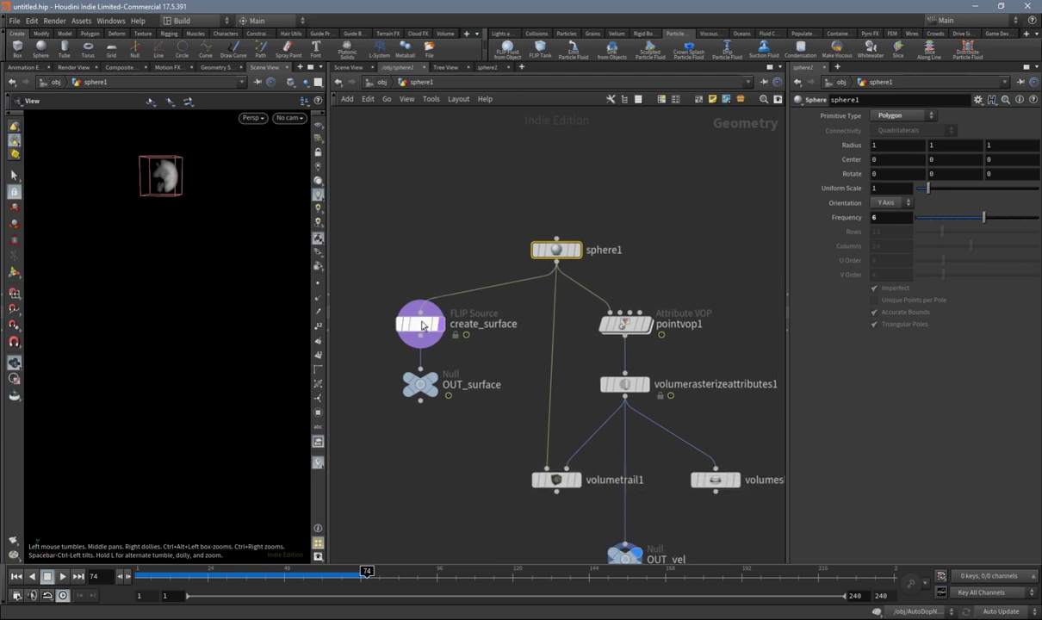
left_click(426, 330)
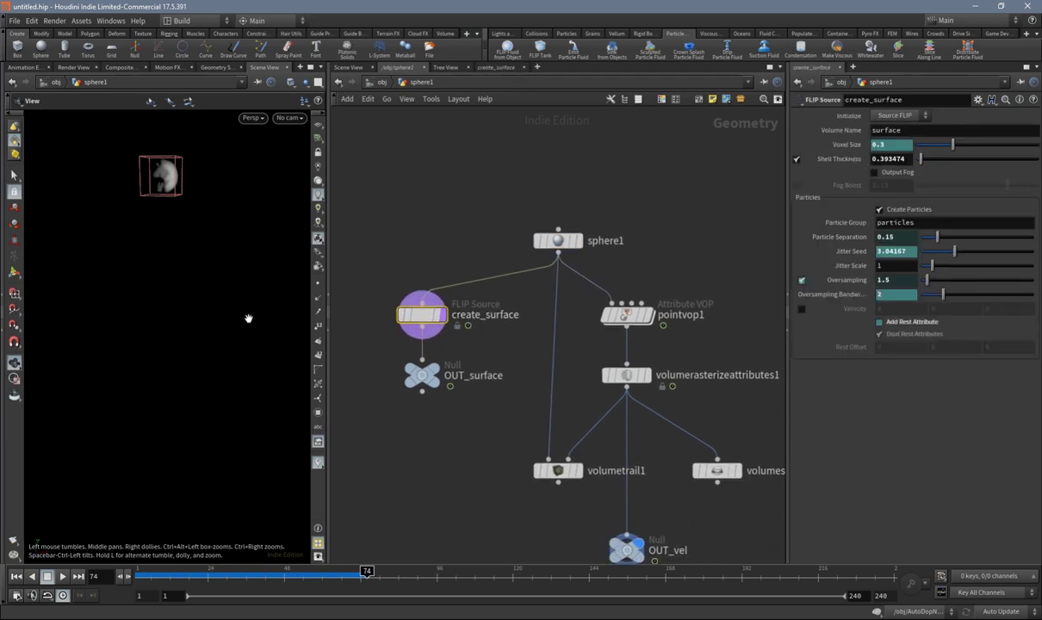
left_click(309, 88)
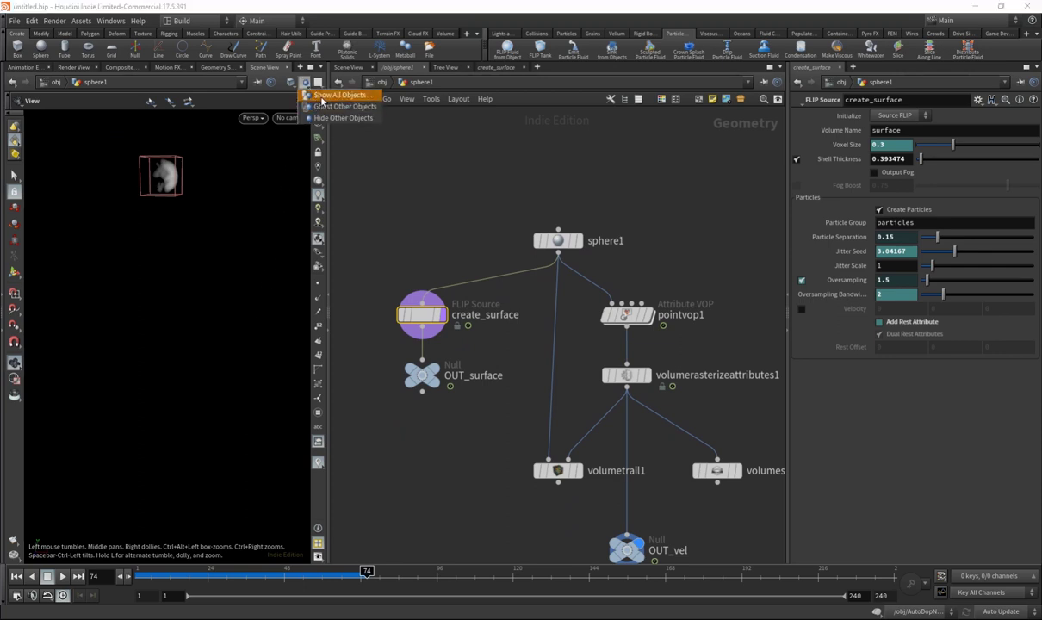
left_click(312, 94)
left_click(19, 577)
key("f")
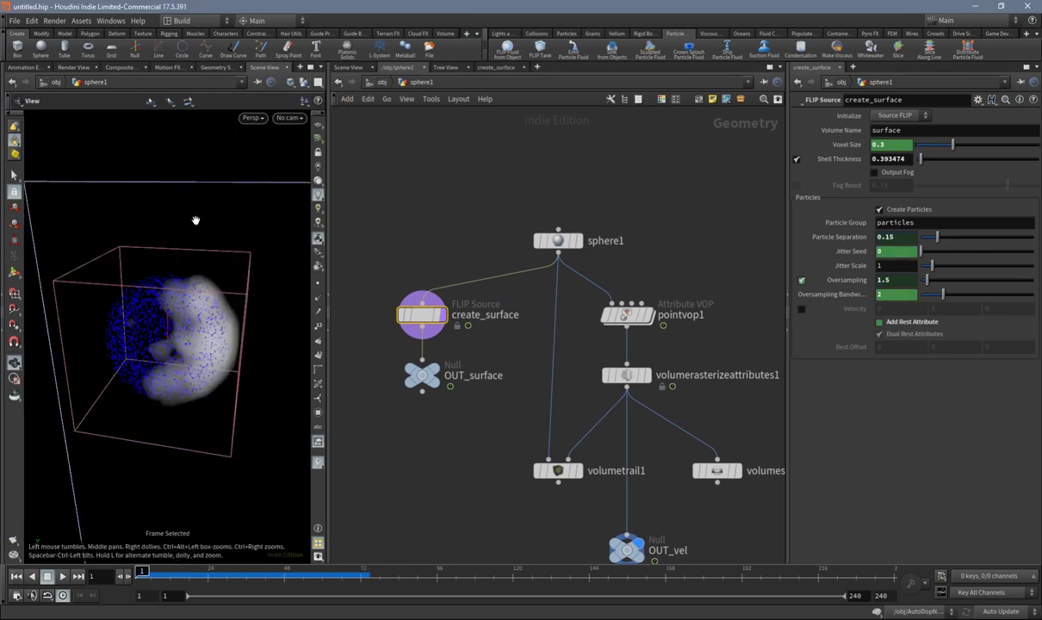
Set create_surface's Shell Thickness to 0.2 and examine the emitted particles around the sphere
left_click_drag(200, 366, 151, 375)
right_click_drag(150, 374, 318, 355)
left_click_drag(298, 366, 120, 238)
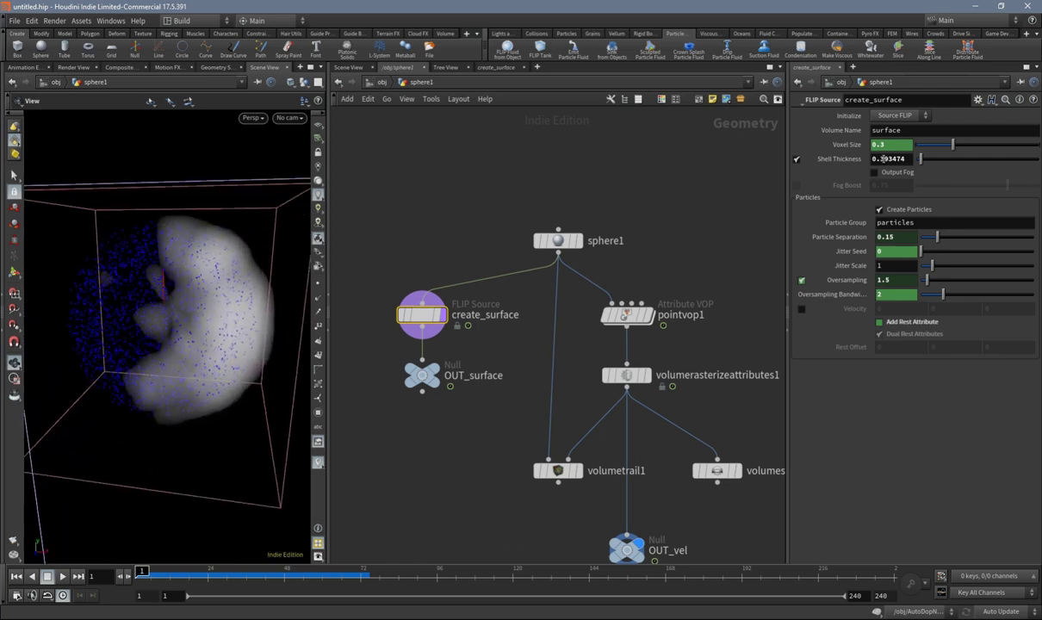
type("0.2")
key("Return")
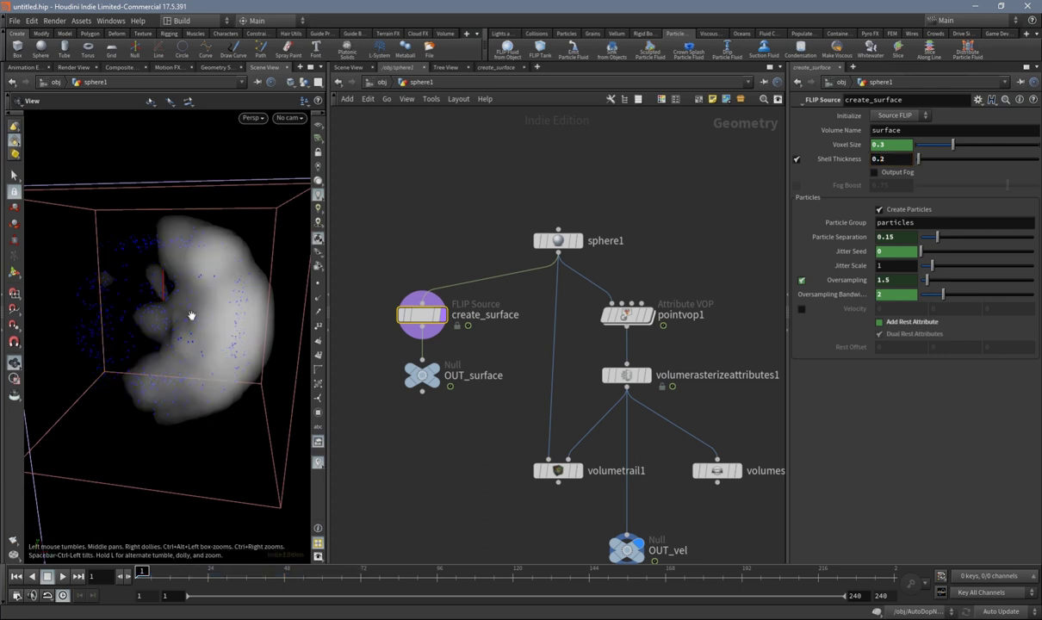
left_click_drag(200, 346, 173, 303)
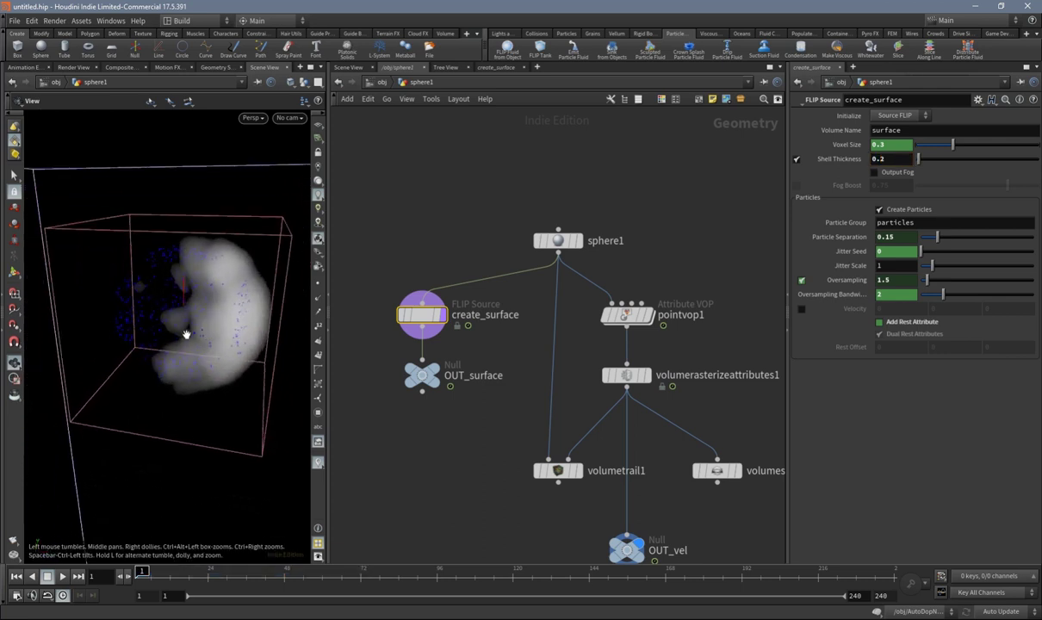
left_click_drag(231, 350, 196, 226)
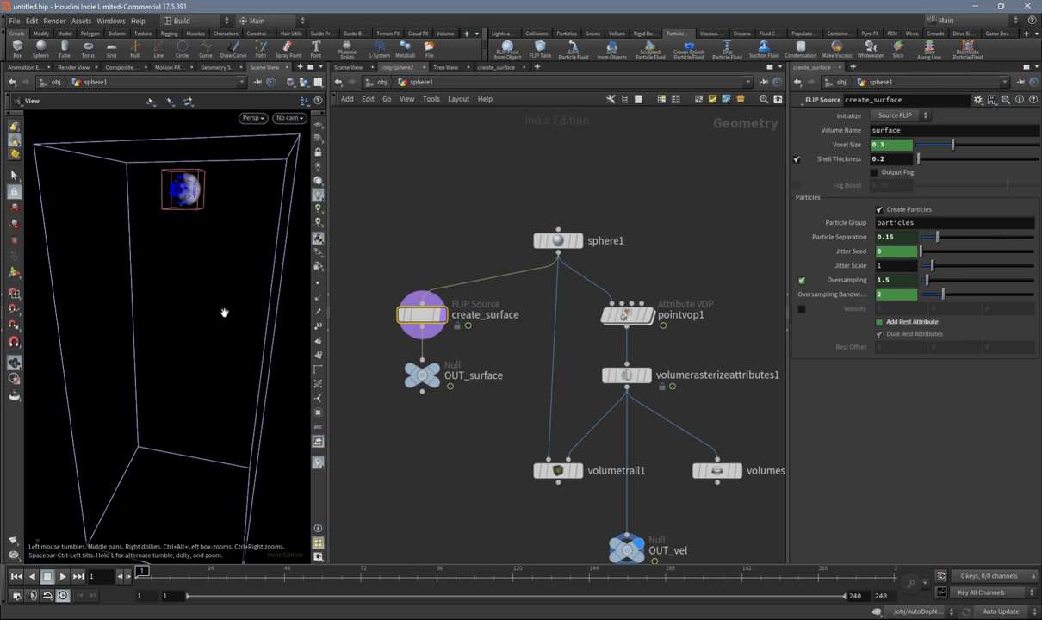
Return to the DOP network and play the simulation to examine how the fluid streams behave with the thinner source shell
key("2")
left_click(63, 575)
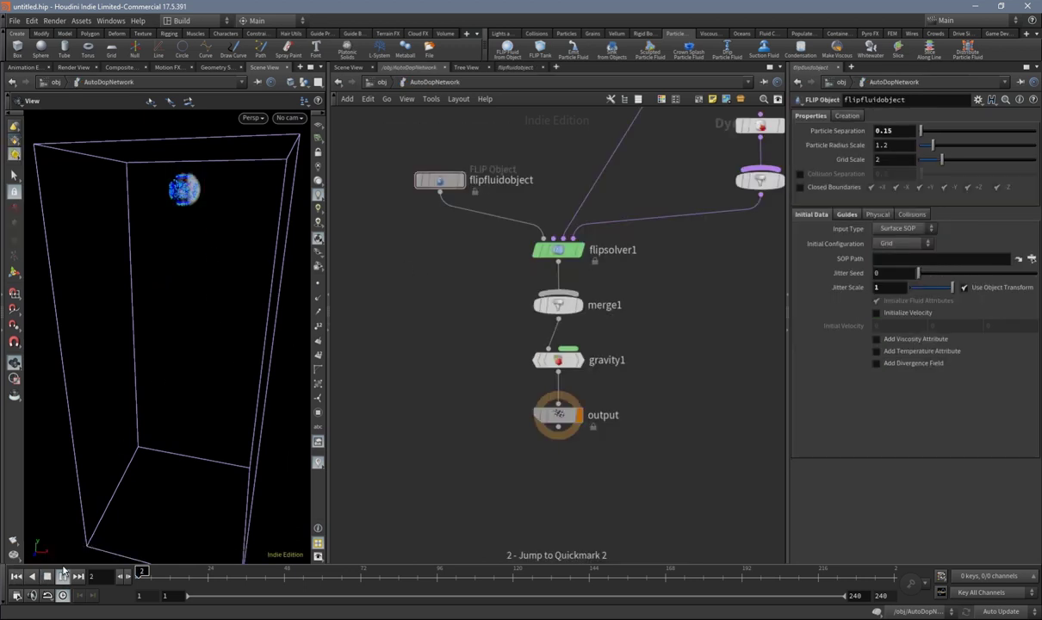
left_click_drag(206, 369, 218, 338)
middle_click_drag(218, 339, 205, 356)
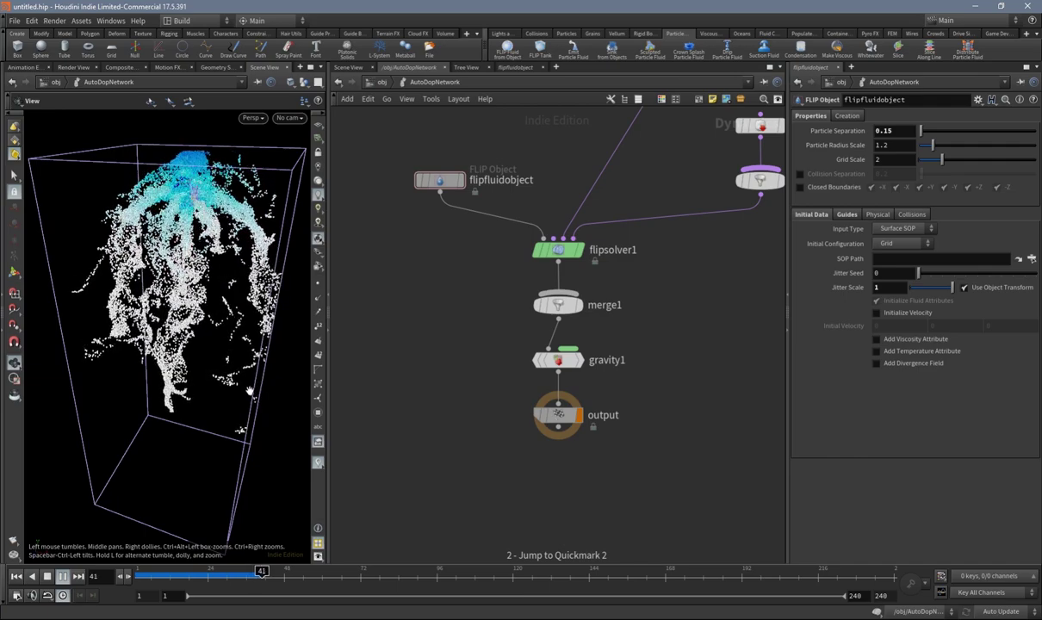
mouse_move(217, 364)
left_mouse_down()
mouse_move(261, 355)
mouse_move(255, 335)
mouse_move(161, 384)
mouse_move(214, 347)
left_mouse_up()
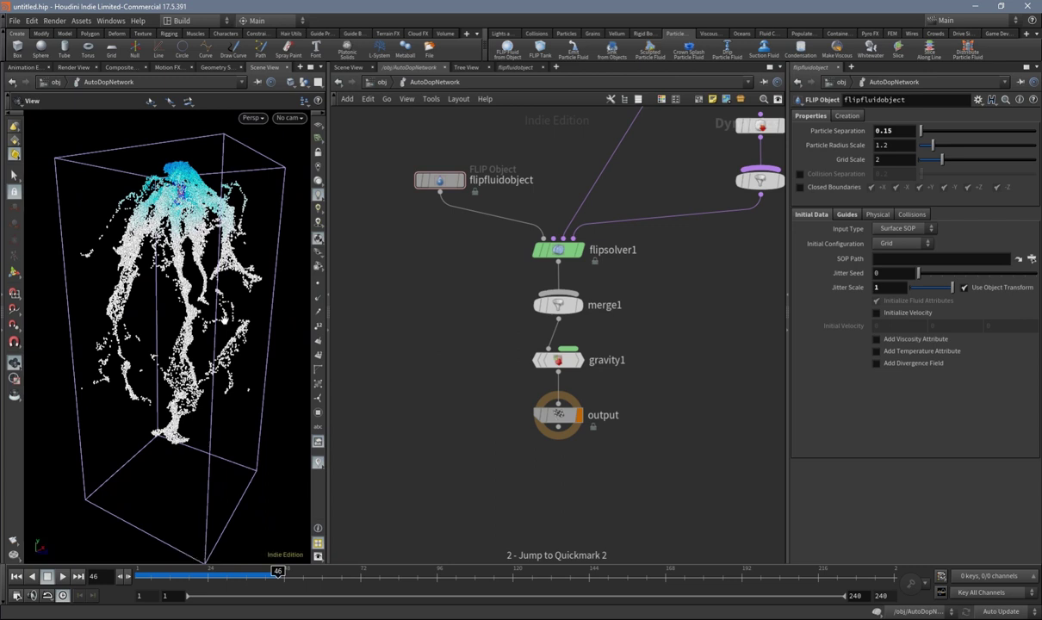
left_click(63, 576)
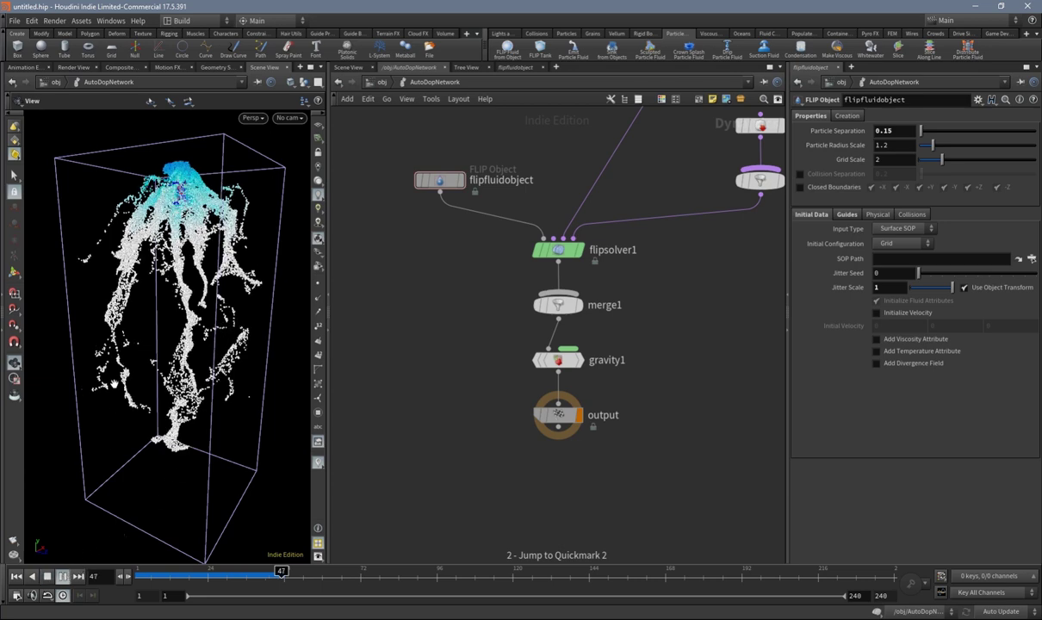